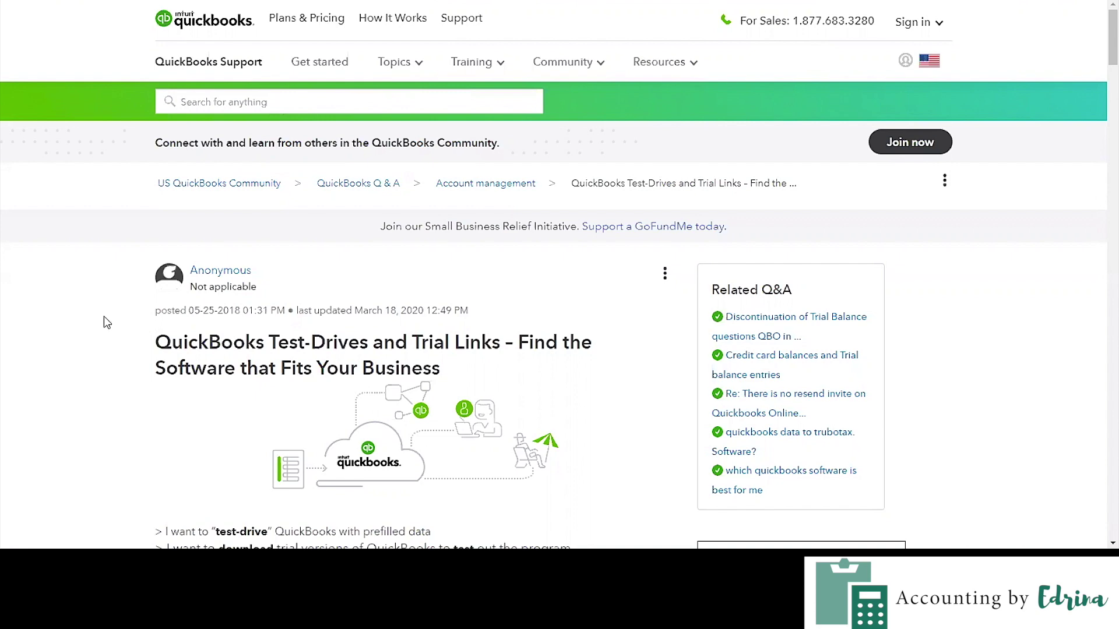
Open the QuickBooks Self-Employed Test Drive, continue past the introductory video, and dismiss the bank data tip on the home page.
{"action": "scroll", "coordinate": [106, 323], "scroll_direction": "down", "scroll_amount": 7}
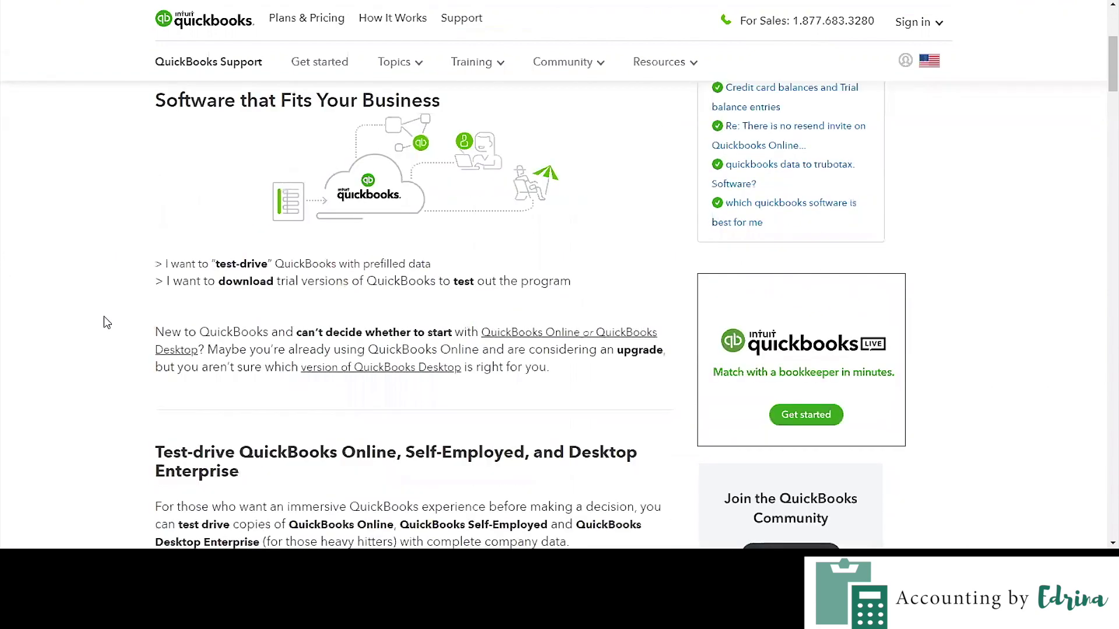
{"action": "scroll", "coordinate": [107, 322], "scroll_direction": "down", "scroll_amount": 4}
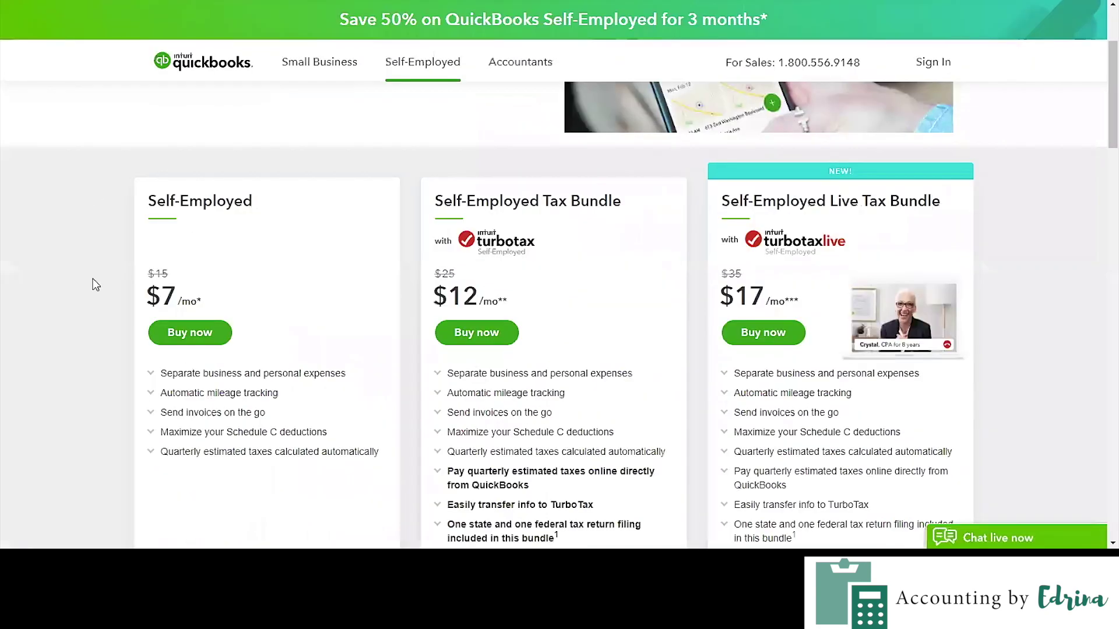
{"action": "scroll", "coordinate": [92, 279], "scroll_direction": "up", "scroll_amount": 3}
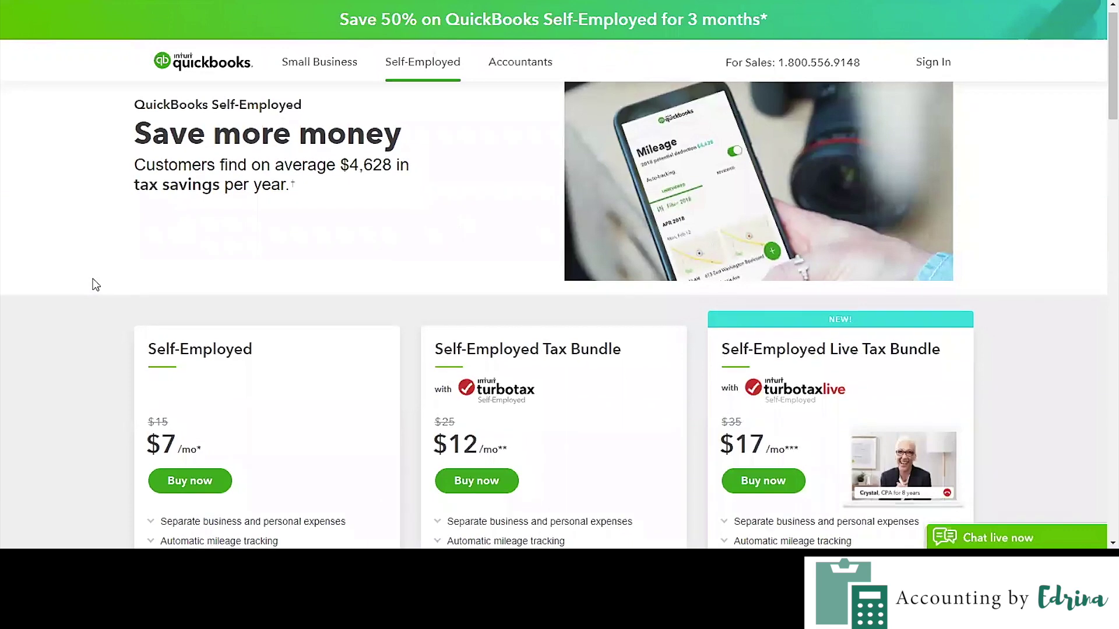
{"action": "scroll", "coordinate": [92, 285], "scroll_direction": "down", "scroll_amount": 2}
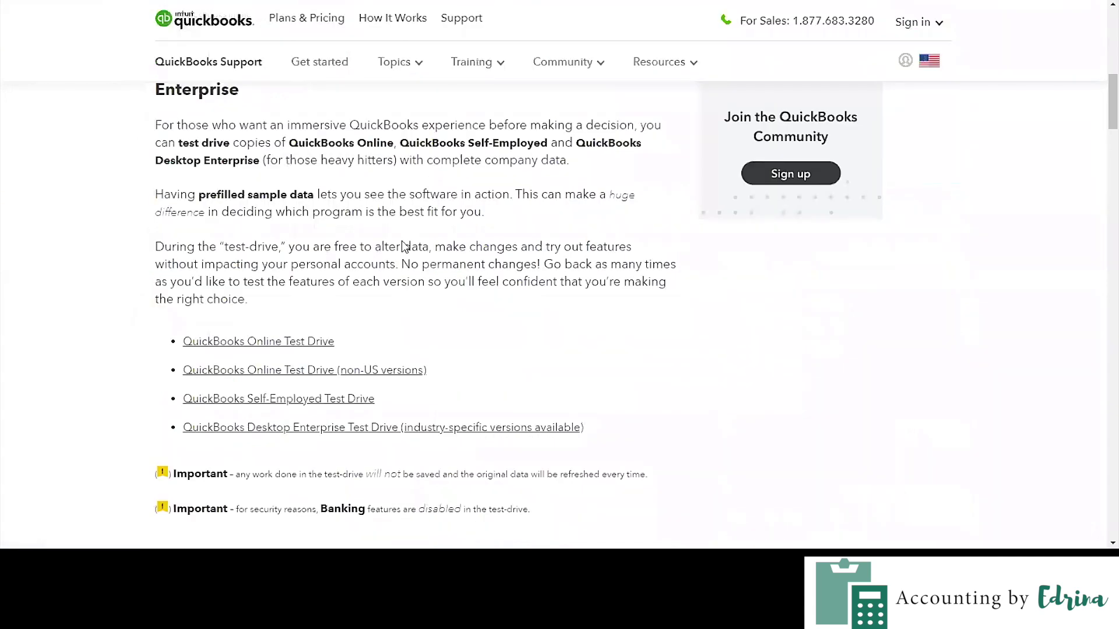
{"action": "left_click", "coordinate": [291, 402]}
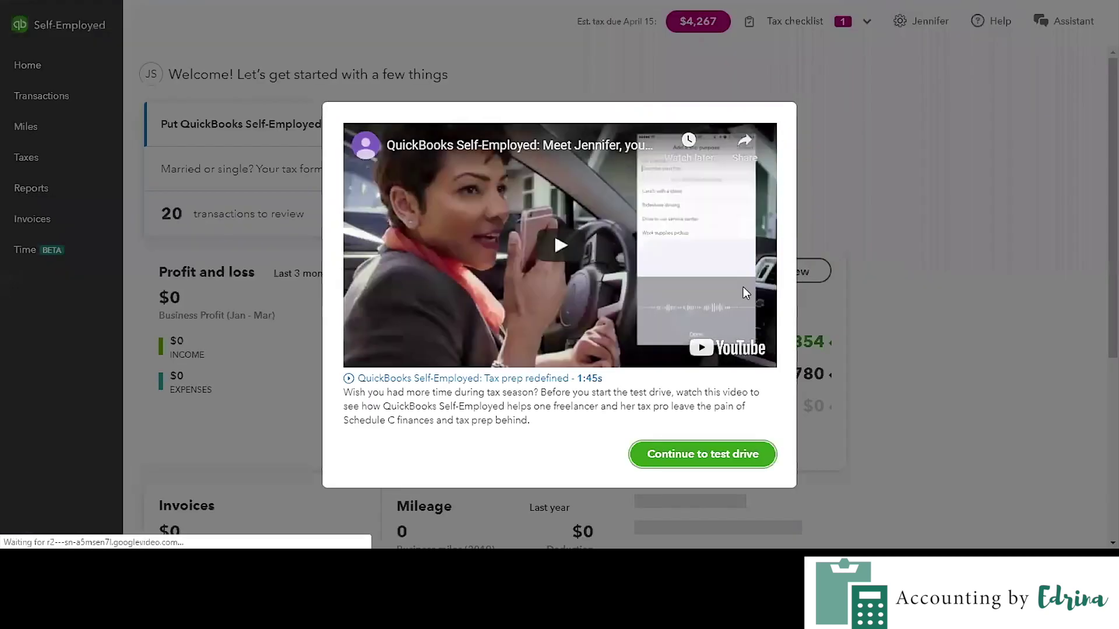
{"action": "left_click", "coordinate": [708, 457]}
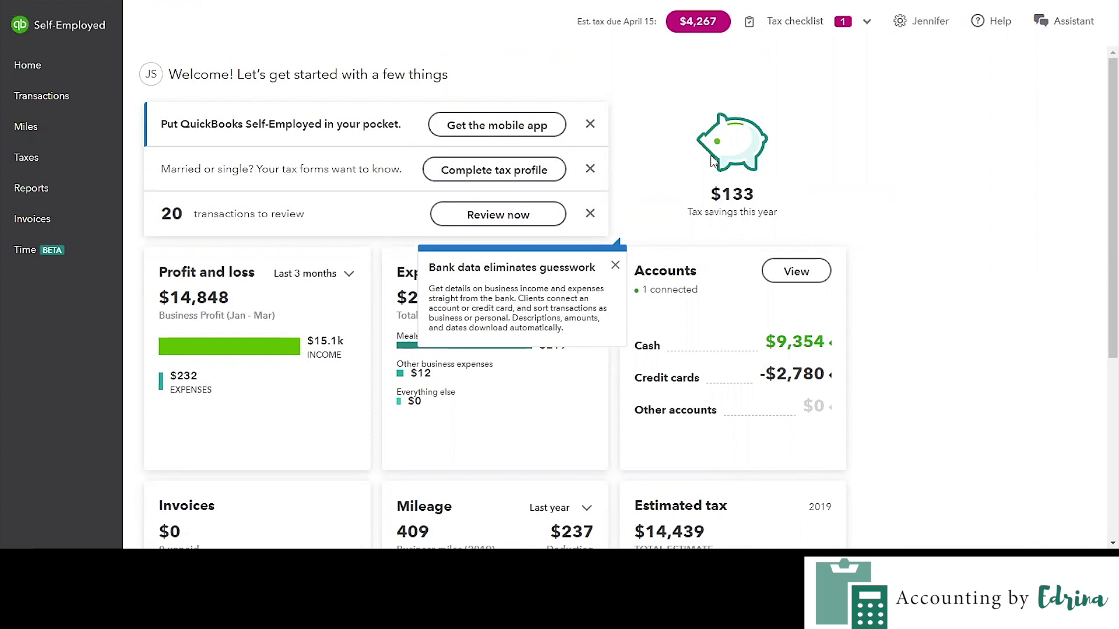
{"action": "left_click", "coordinate": [615, 268]}
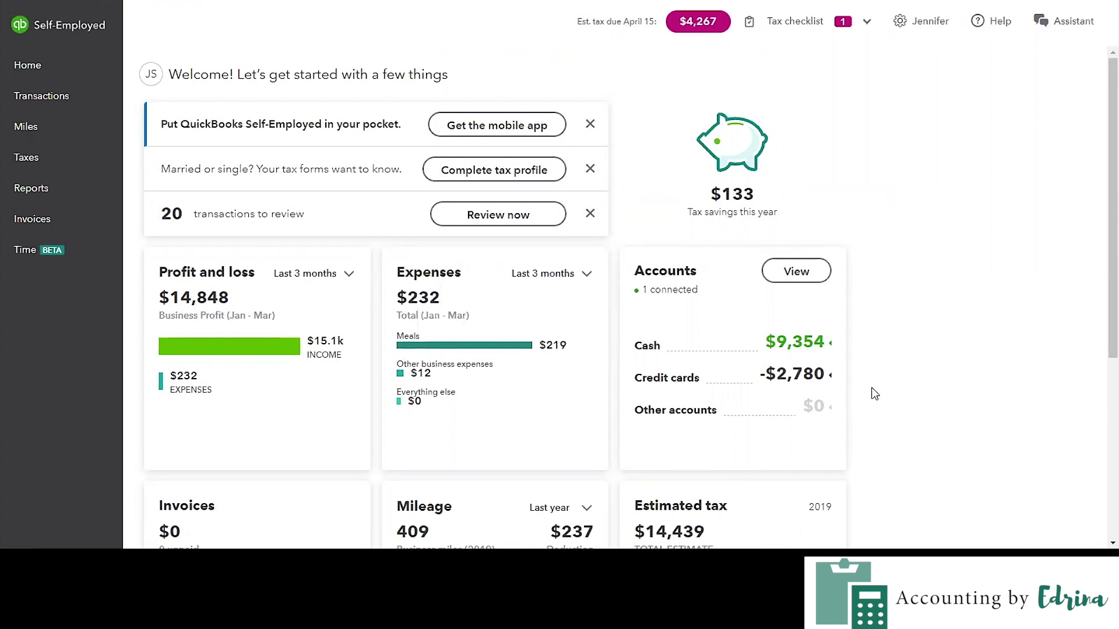
Review the dashboard cards and compare Expenses for this month, this year and last year, ending on Last 3 months.
{"action": "scroll", "coordinate": [873, 394], "scroll_direction": "down", "scroll_amount": 3}
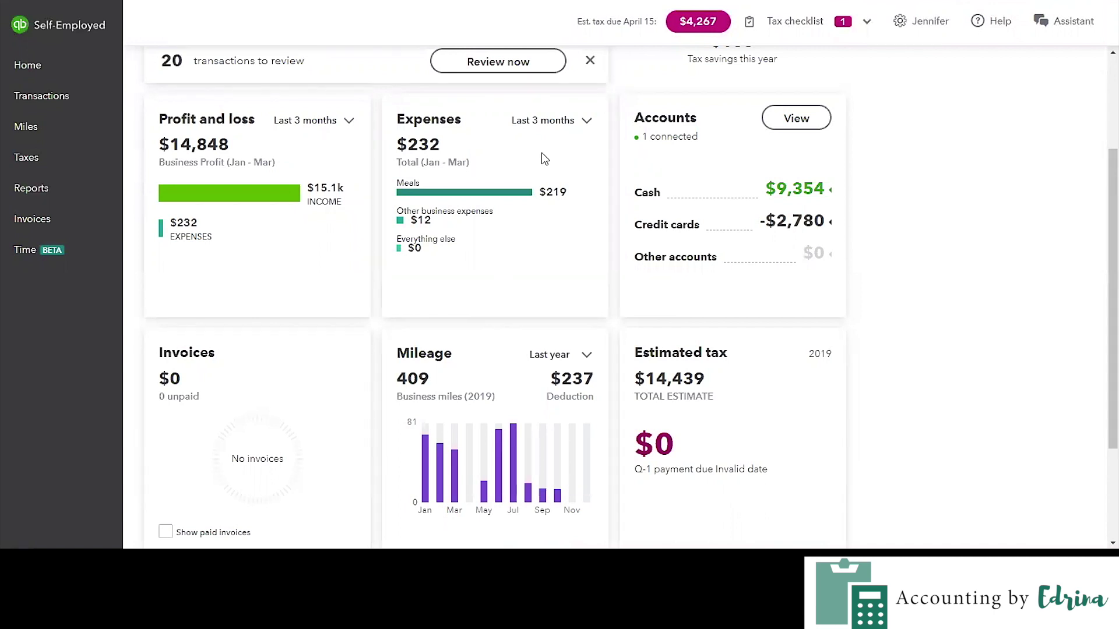
{"action": "scroll", "coordinate": [543, 159], "scroll_direction": "down", "scroll_amount": 2}
{"action": "mouse_move", "coordinate": [187, 375]}
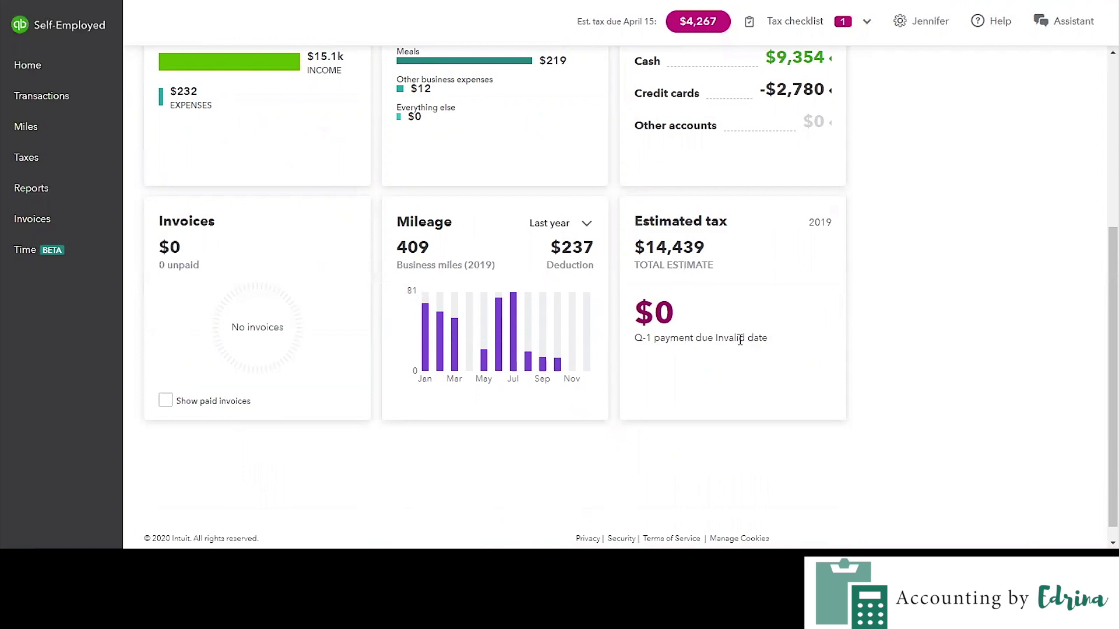
{"action": "scroll", "coordinate": [740, 340], "scroll_direction": "up", "scroll_amount": 3}
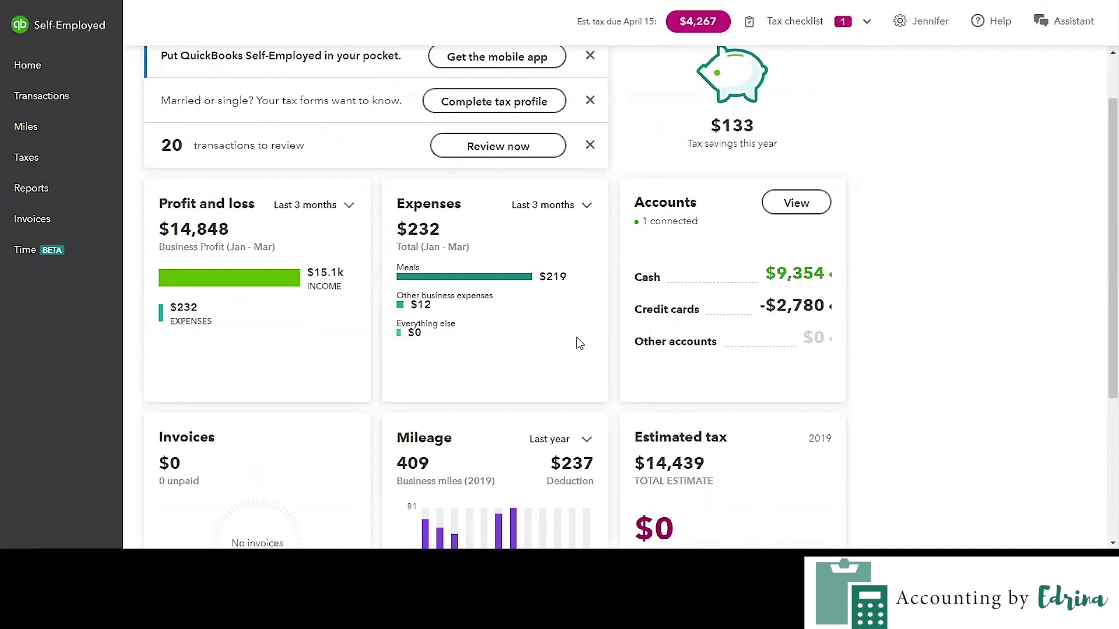
{"action": "left_click", "coordinate": [583, 203]}
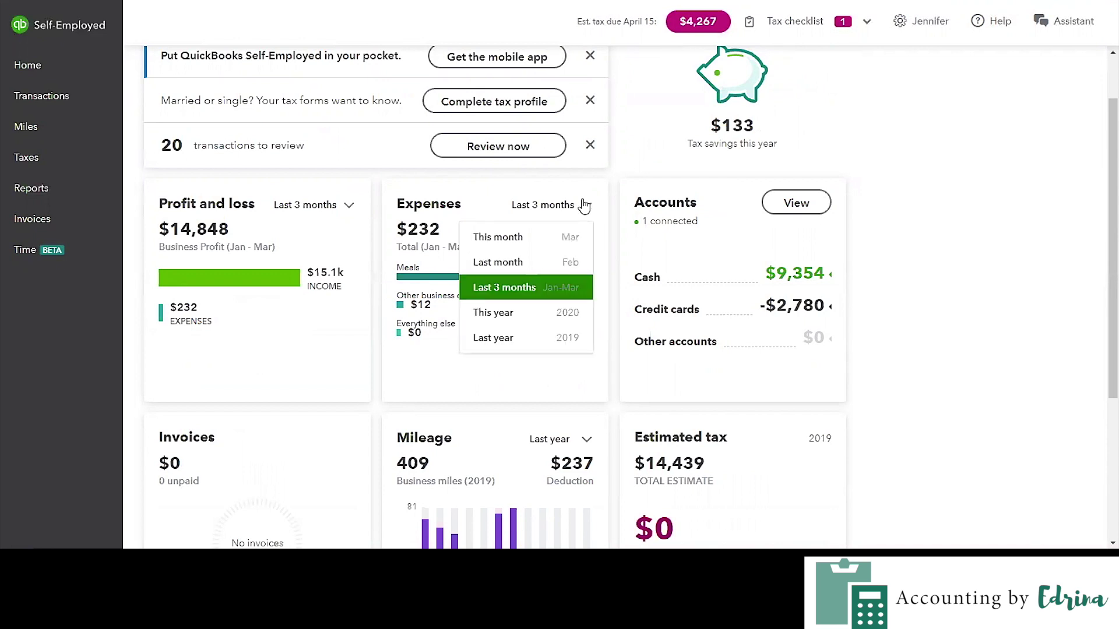
{"action": "left_click", "coordinate": [528, 237]}
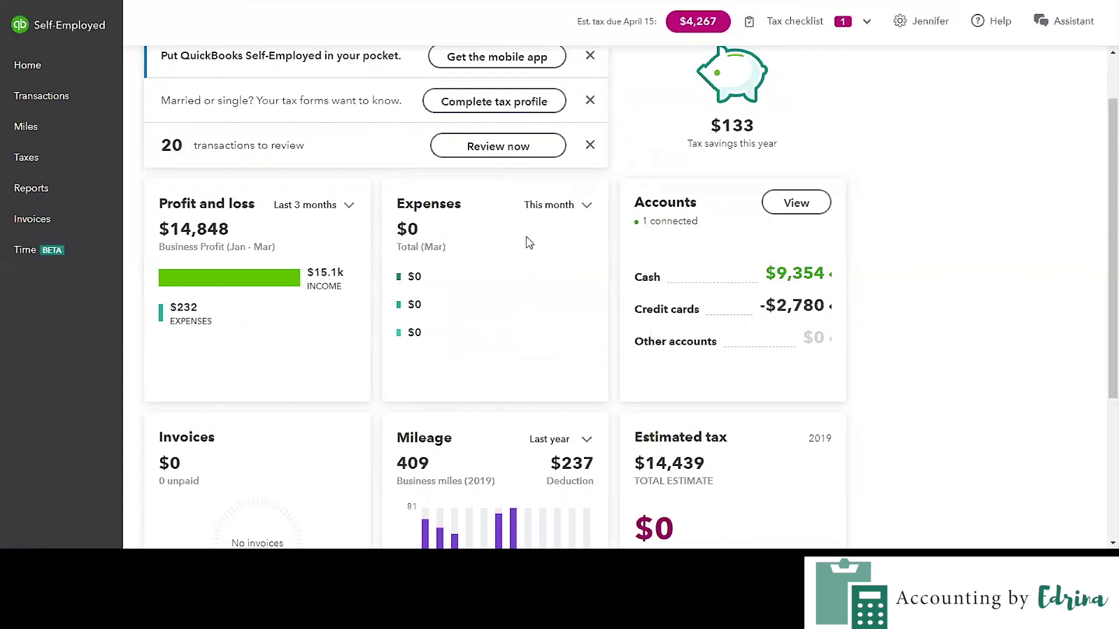
{"action": "left_click", "coordinate": [584, 205]}
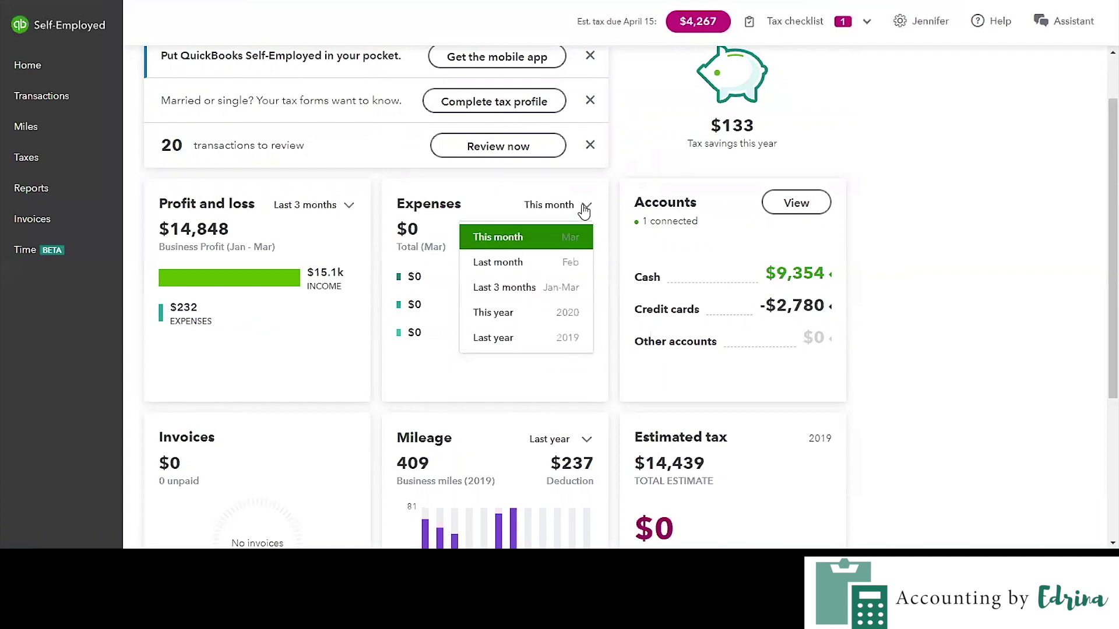
{"action": "left_click", "coordinate": [525, 307]}
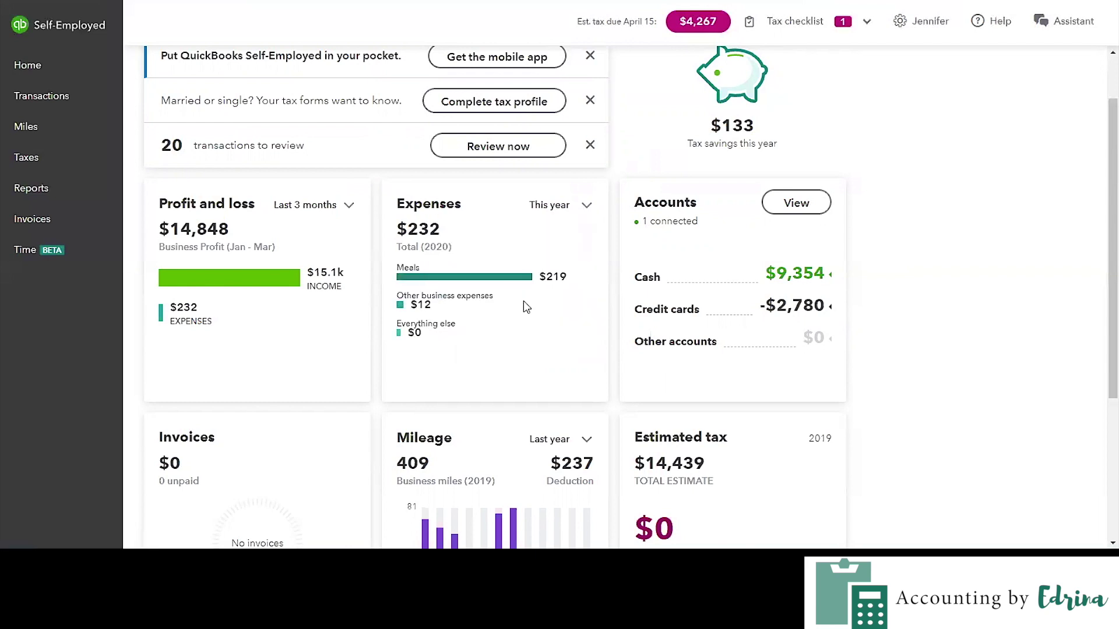
{"action": "left_click", "coordinate": [586, 206]}
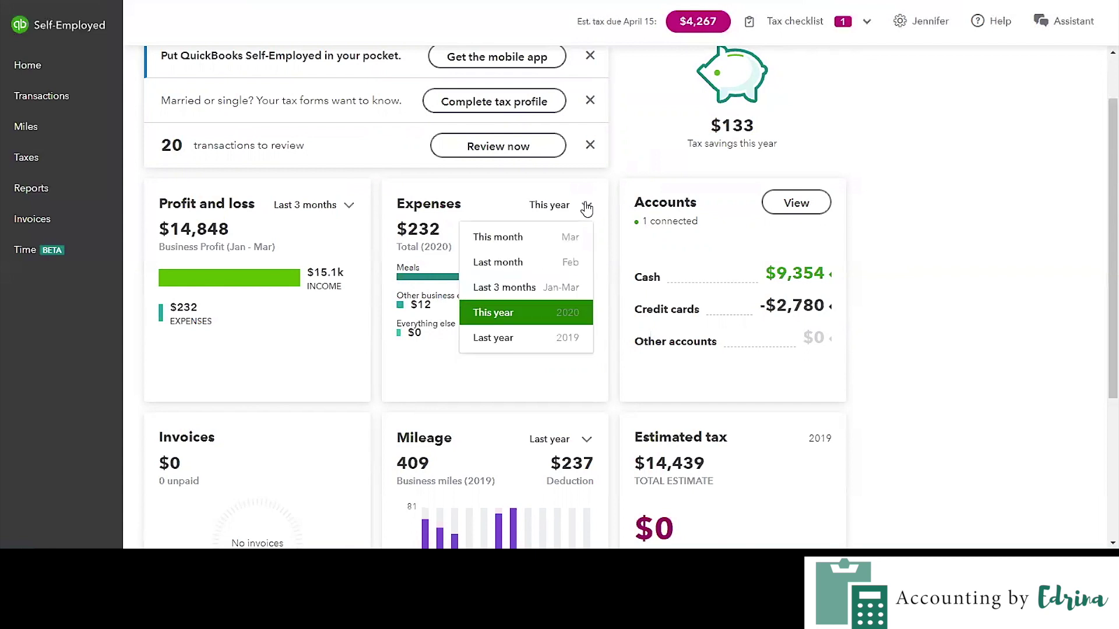
{"action": "left_click", "coordinate": [520, 344]}
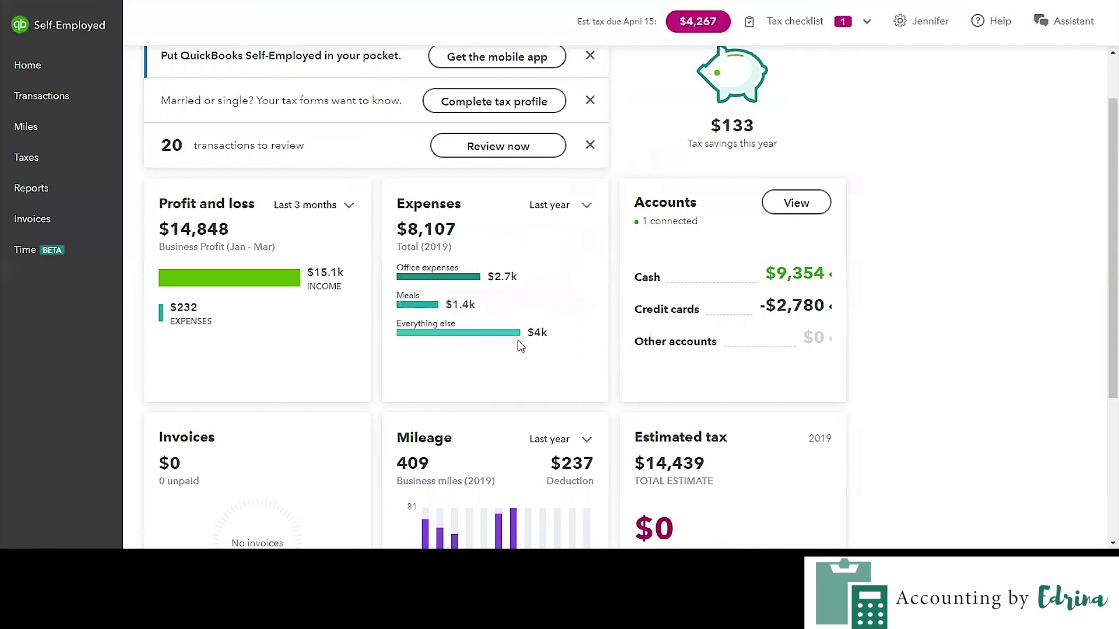
{"action": "left_click", "coordinate": [583, 204]}
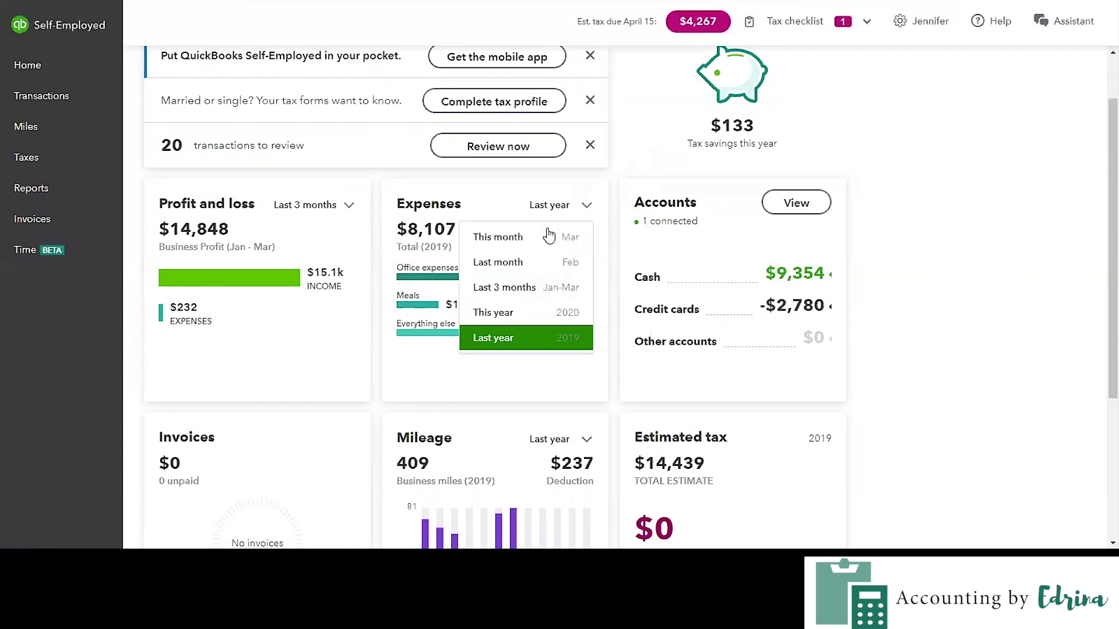
{"action": "left_click", "coordinate": [544, 293]}
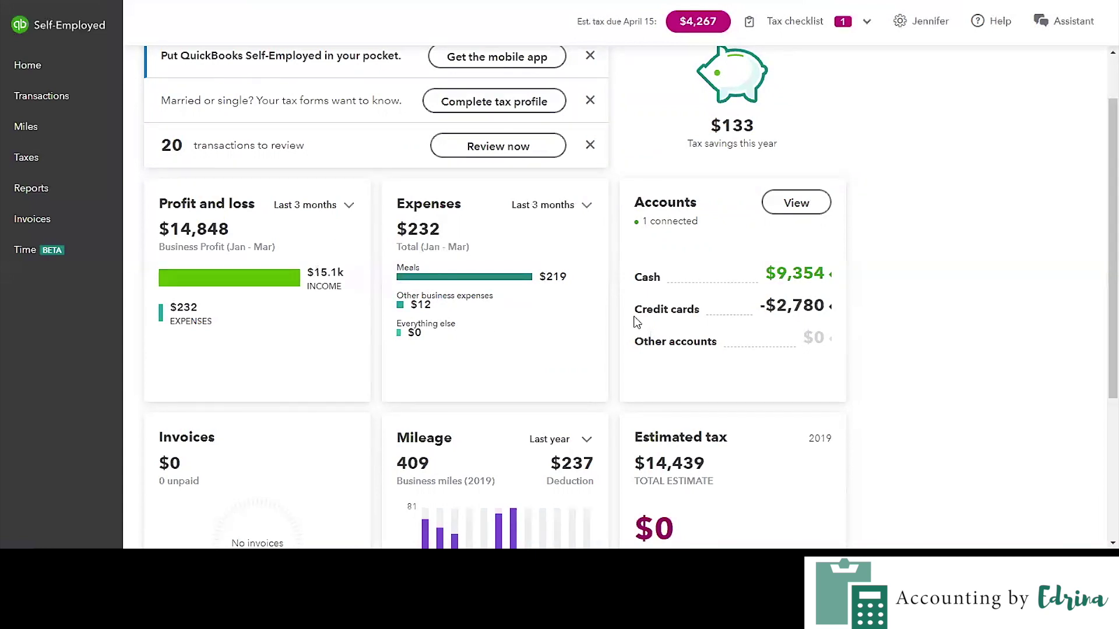
Dismiss the transaction review, tax profile and mobile app reminders on the home page.
{"action": "scroll", "coordinate": [924, 219], "scroll_direction": "up", "scroll_amount": 1}
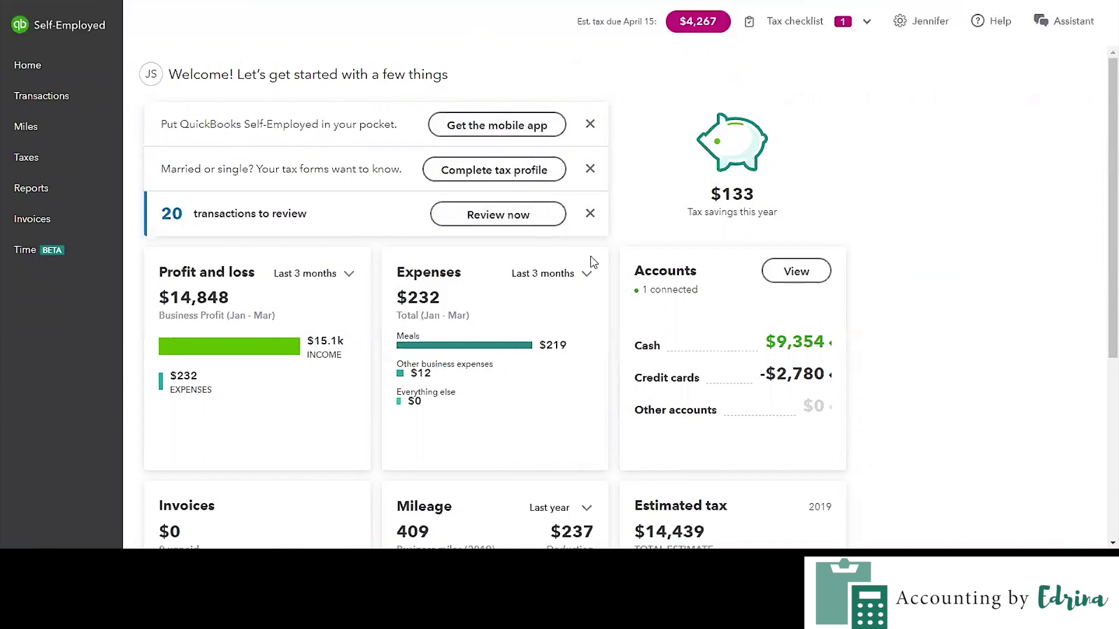
{"action": "left_click", "coordinate": [590, 216]}
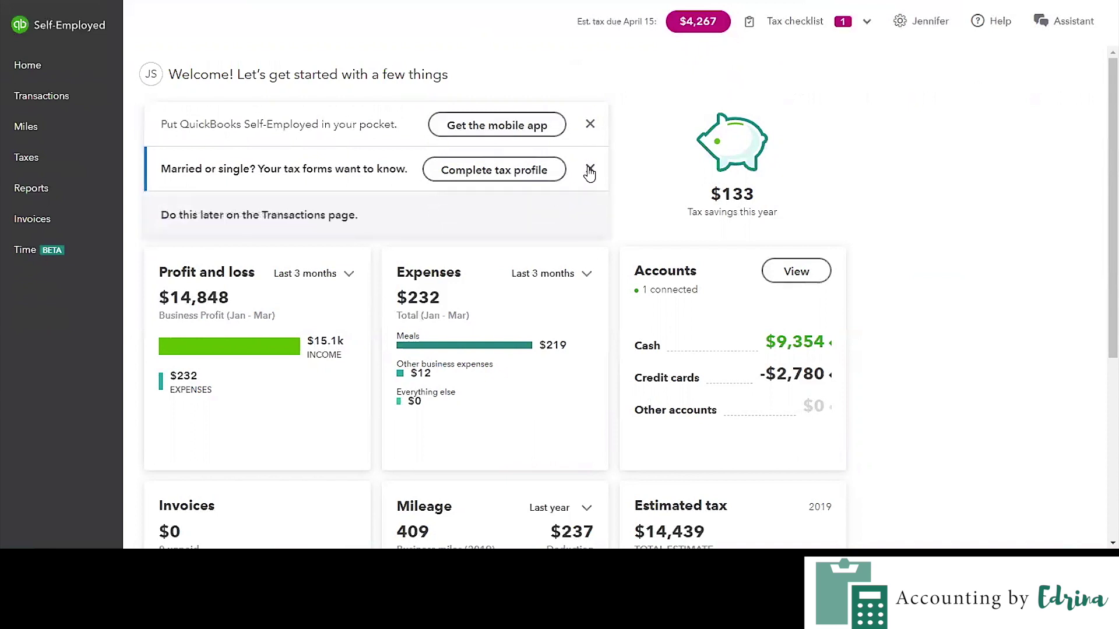
{"action": "left_click", "coordinate": [590, 169]}
{"action": "left_click", "coordinate": [590, 126]}
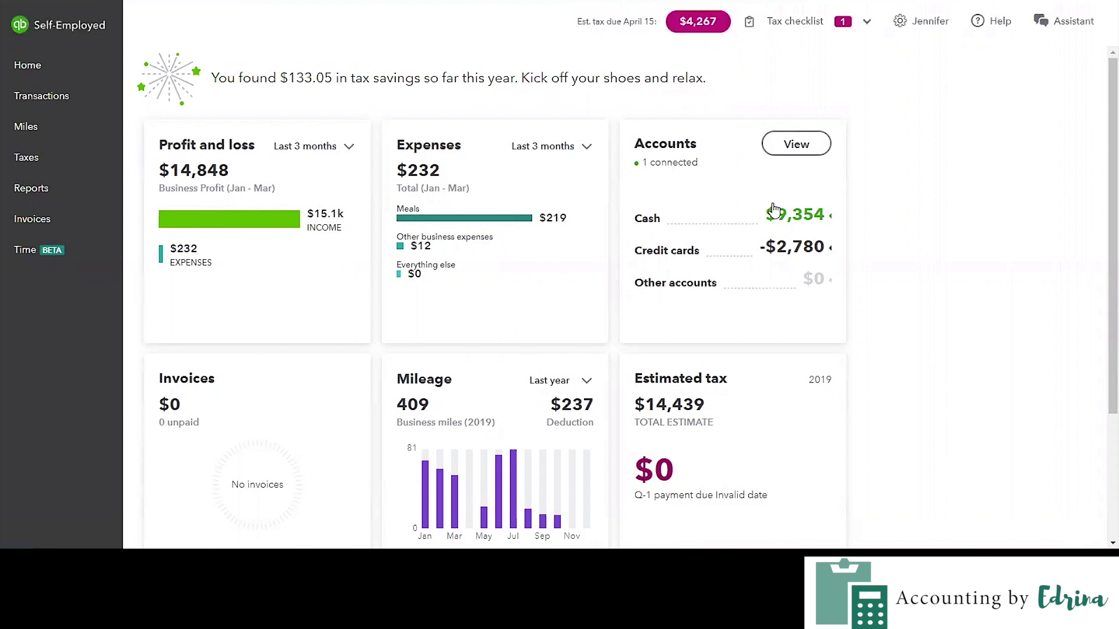
View the connected bank accounts and the Bank of America option for connecting another account, and back out of its sign-in page.
{"action": "left_click", "coordinate": [803, 148]}
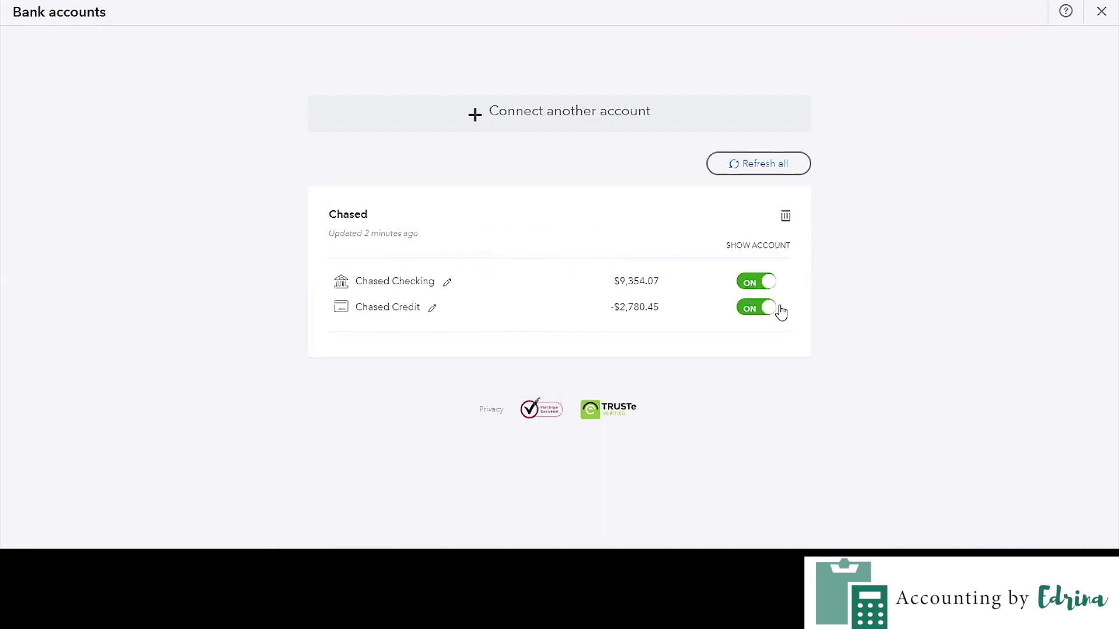
{"action": "left_click", "coordinate": [553, 120]}
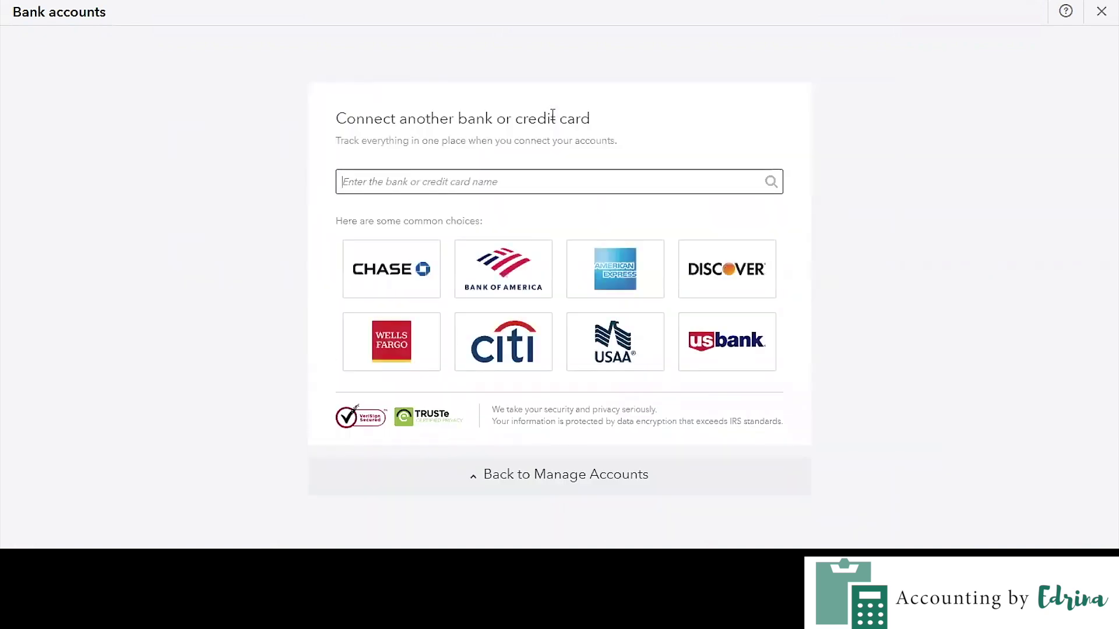
{"action": "left_click", "coordinate": [460, 287]}
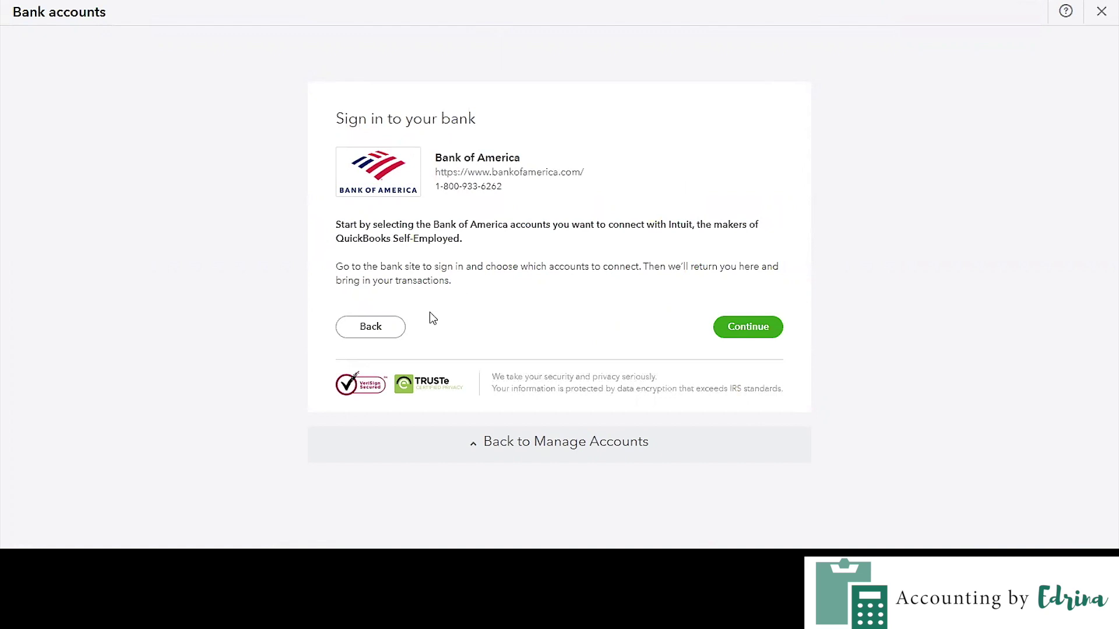
{"action": "left_click", "coordinate": [387, 330]}
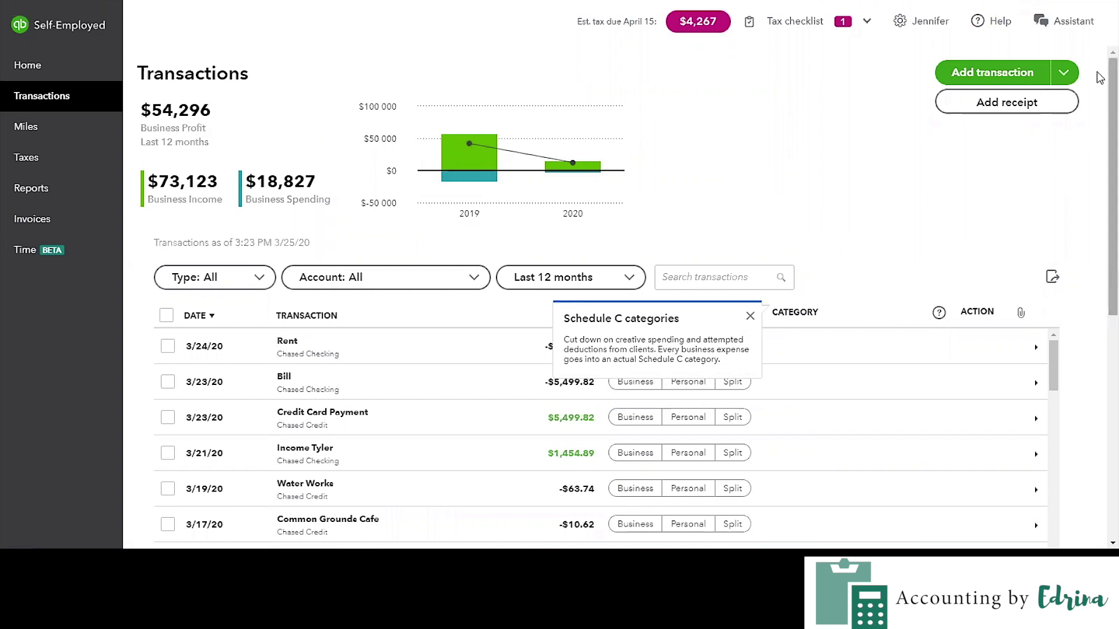
Look over the Transactions page and dismiss the Schedule C categories tip.
{"action": "left_click_drag", "start_coordinate": [1100, 77], "coordinate": [1100, 353]}
{"action": "left_click_drag", "start_coordinate": [1100, 265], "coordinate": [1100, 81]}
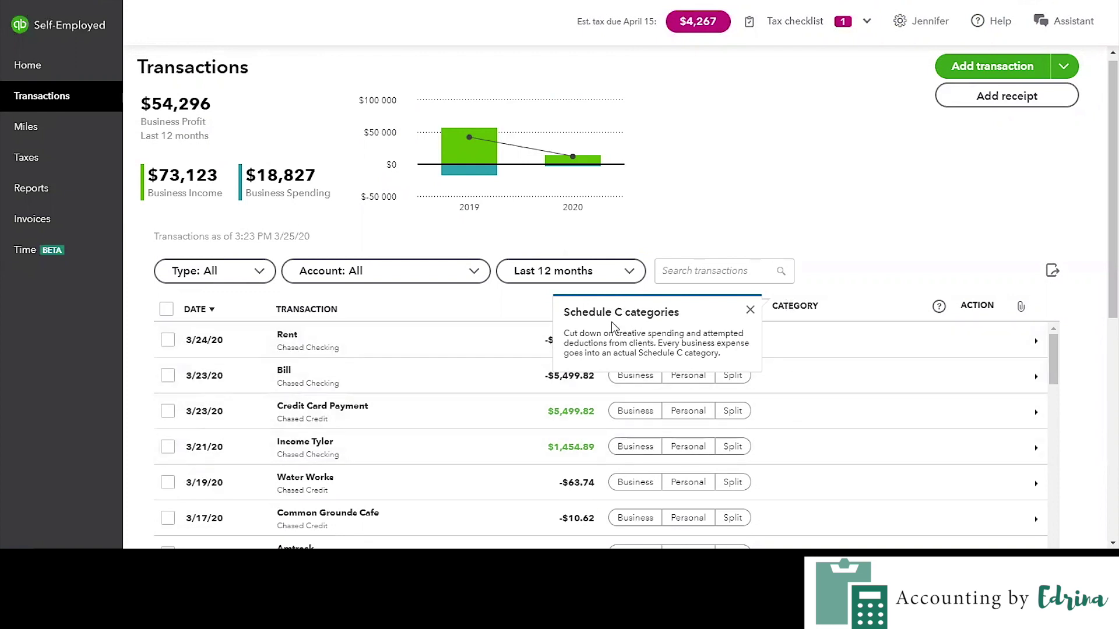
{"action": "left_click", "coordinate": [750, 309]}
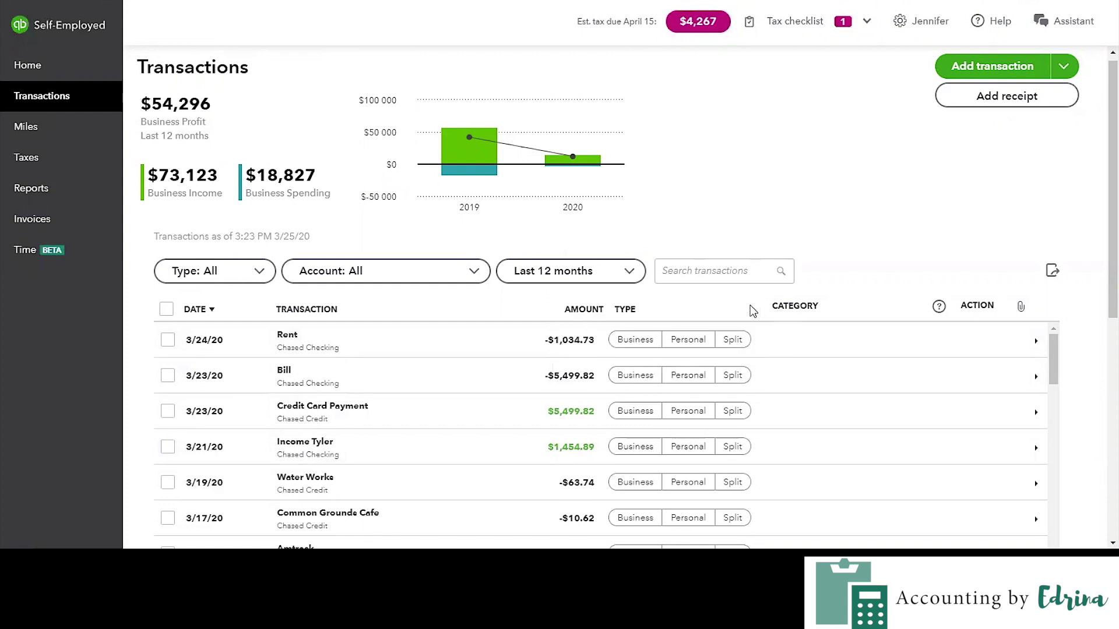
Classify the 3/24/20 Rent transaction as Business under Rent and lease (home office) and save it.
{"action": "left_click_drag", "start_coordinate": [1100, 141], "coordinate": [1100, 242]}
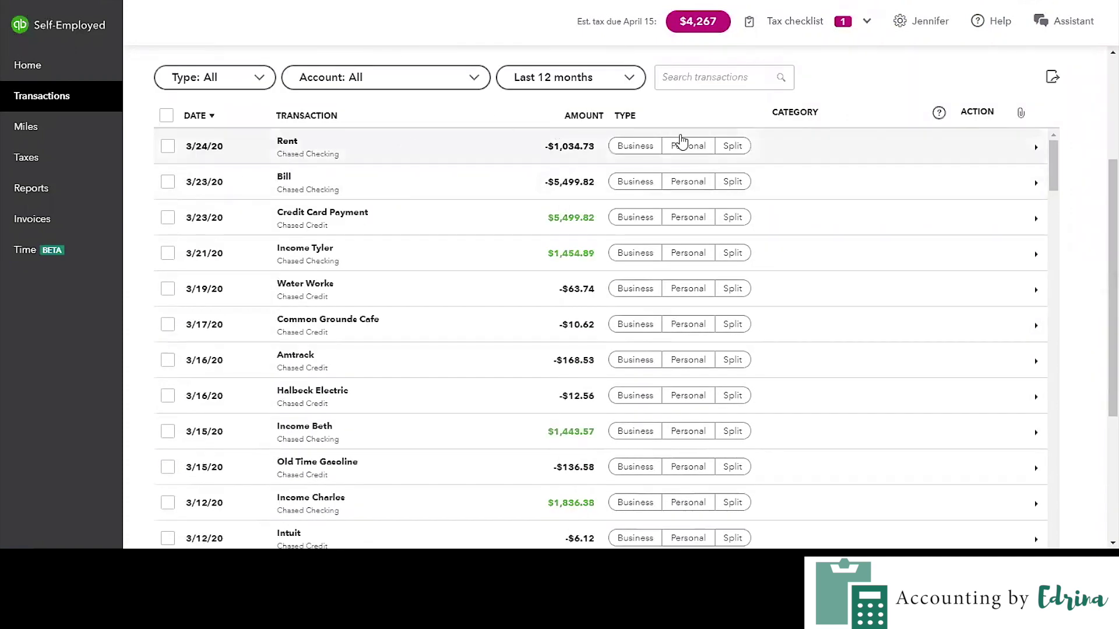
{"action": "left_click", "coordinate": [627, 143]}
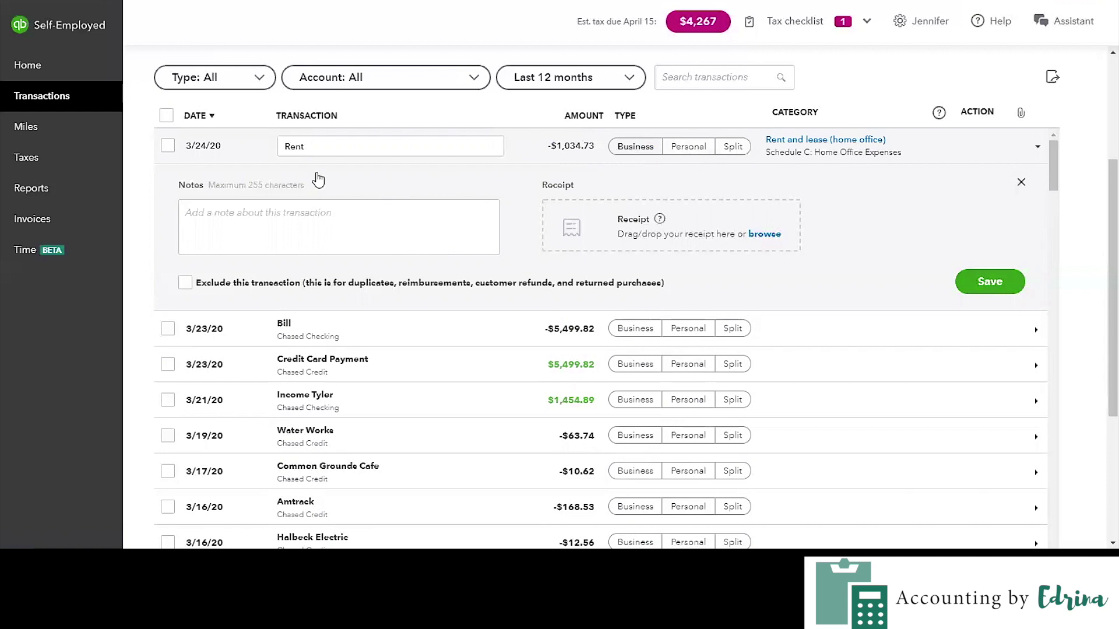
{"action": "left_click", "coordinate": [639, 153]}
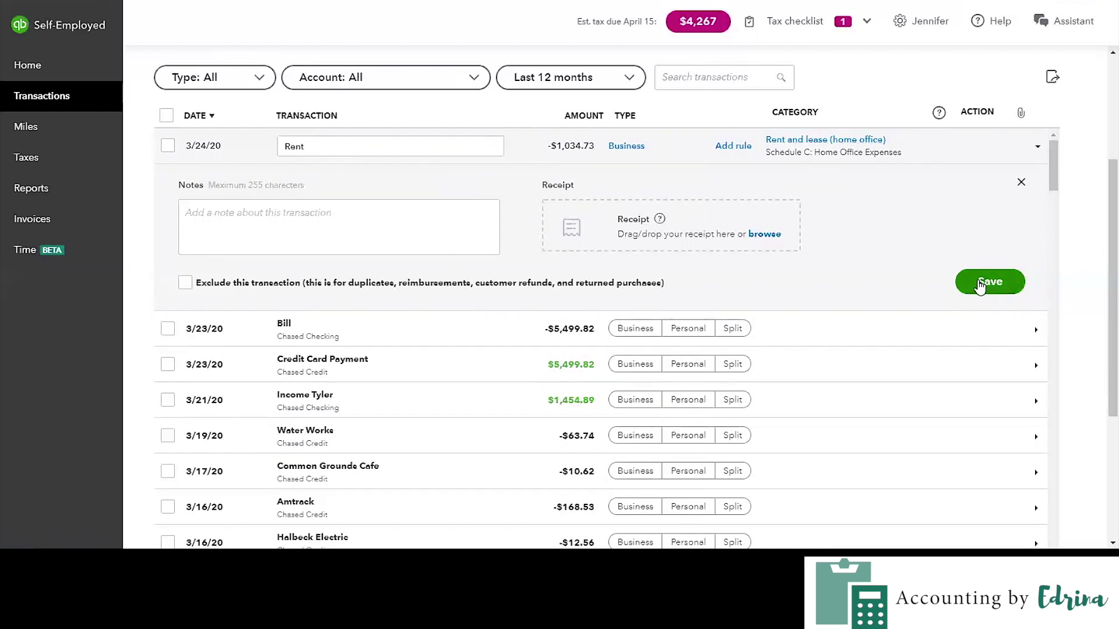
{"action": "left_click", "coordinate": [980, 284]}
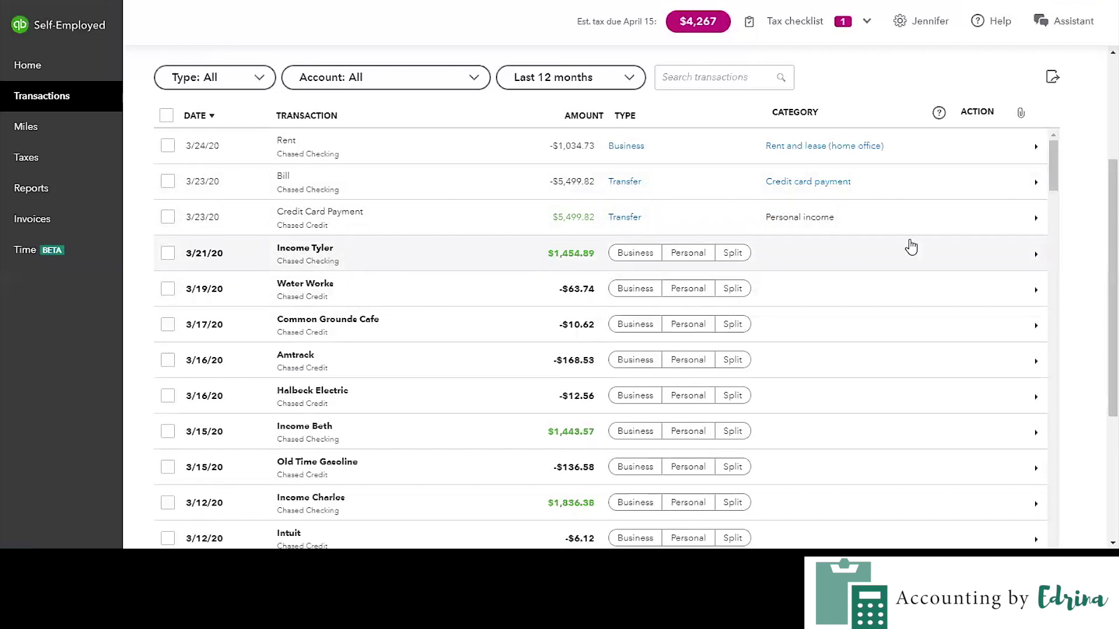
Classify the 3/21/20 income transaction as Business with the Income category and save it.
{"action": "left_click", "coordinate": [1034, 256]}
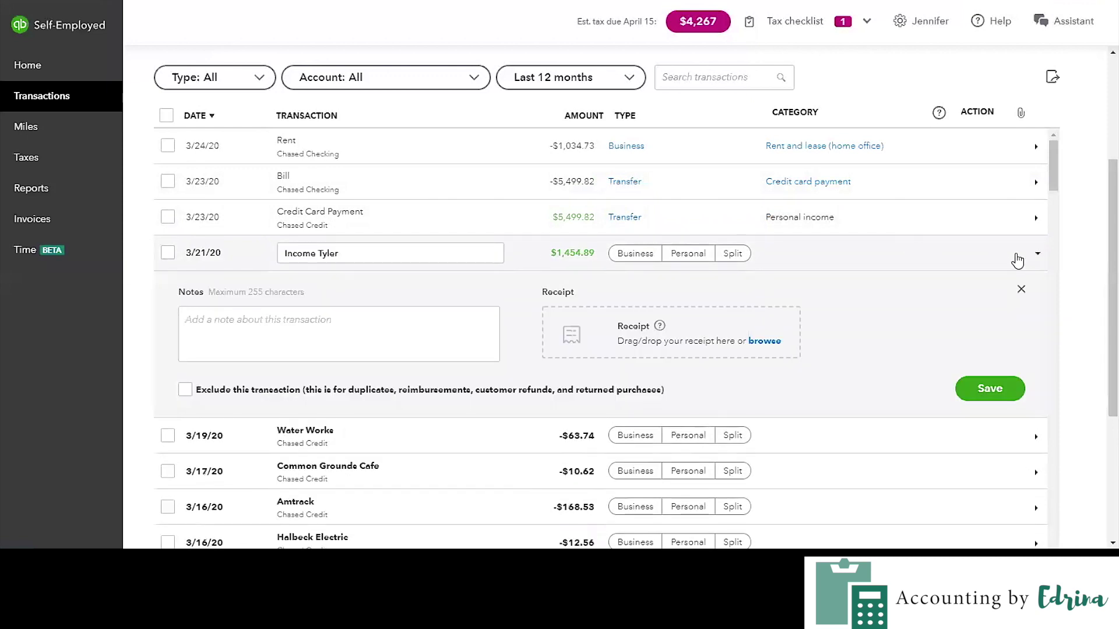
{"action": "left_click", "coordinate": [635, 253]}
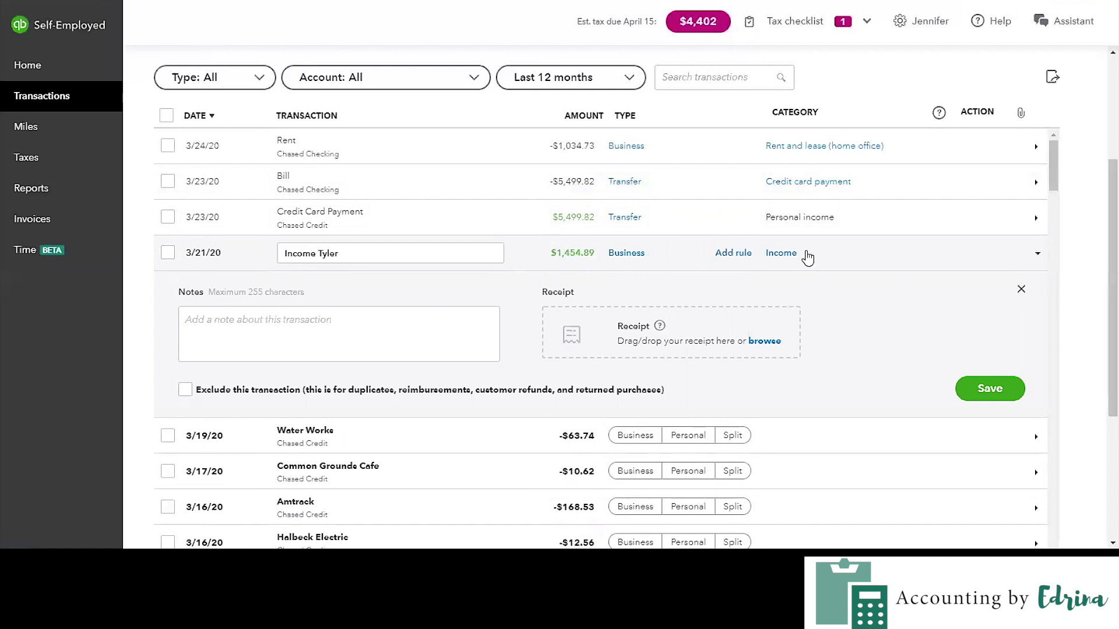
{"action": "left_click", "coordinate": [999, 395]}
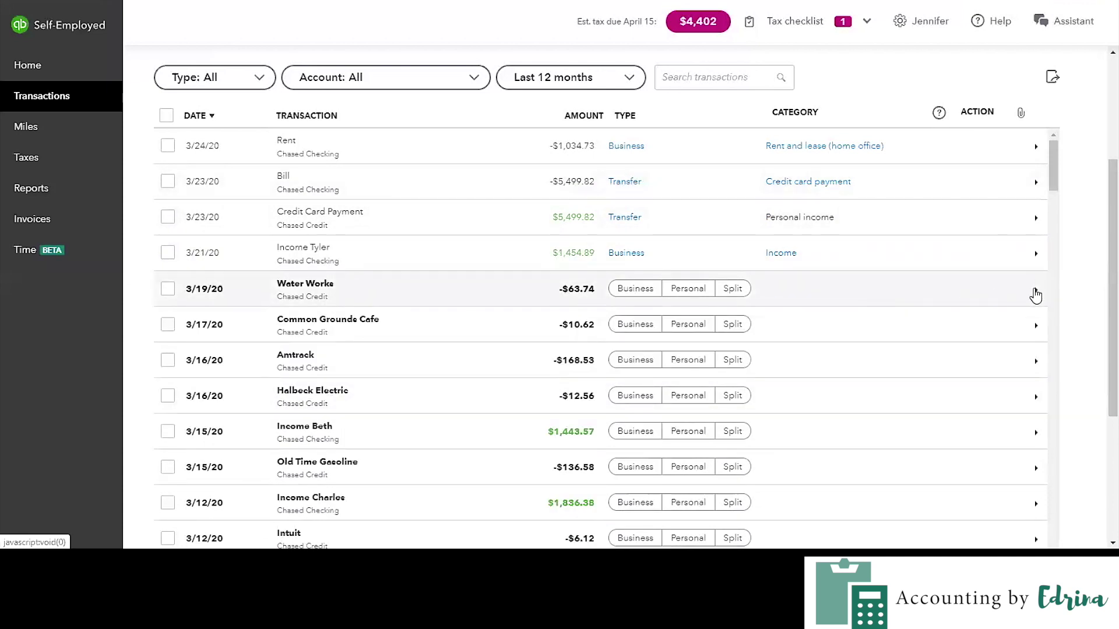
Classify the 3/19/20 Water Works transaction as Business under Utilities (home office) and save it.
{"action": "left_click", "coordinate": [1036, 291]}
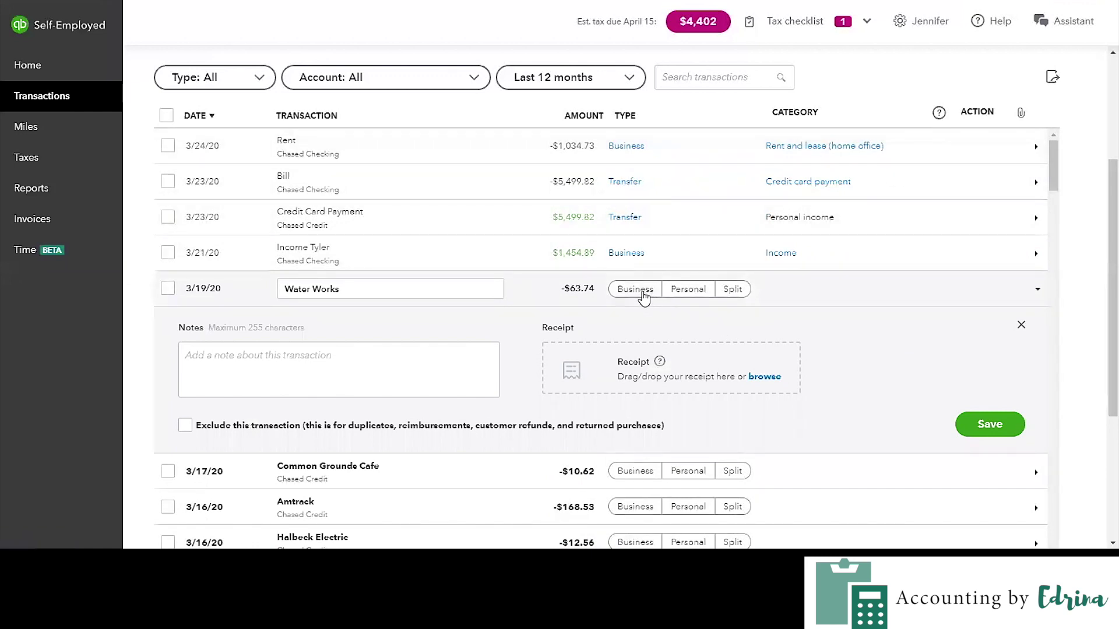
{"action": "left_click", "coordinate": [643, 297]}
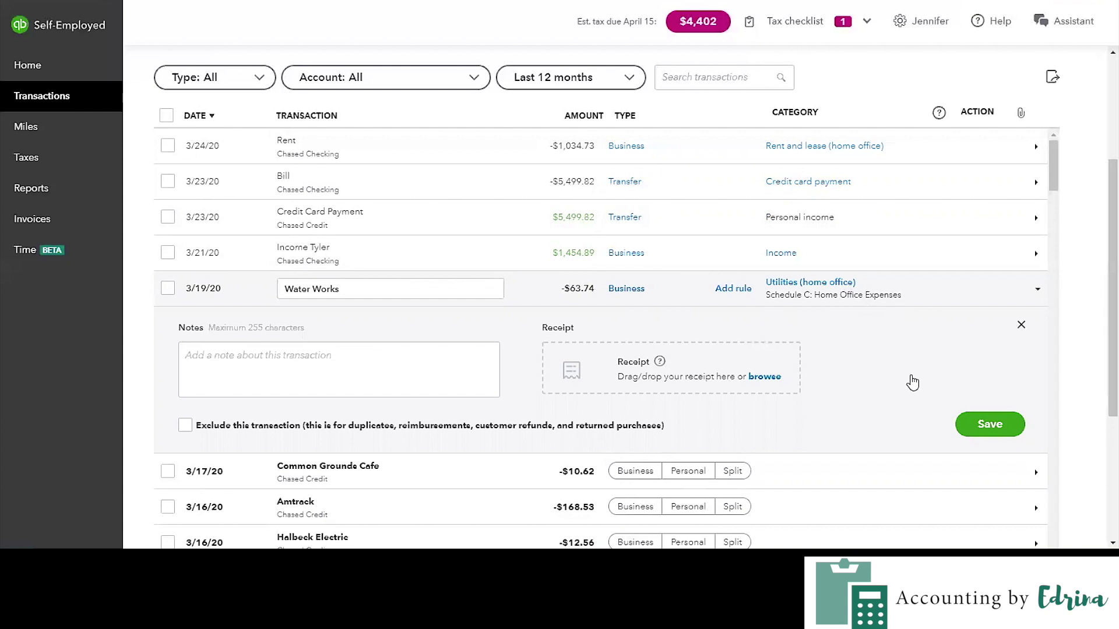
{"action": "left_click", "coordinate": [994, 427]}
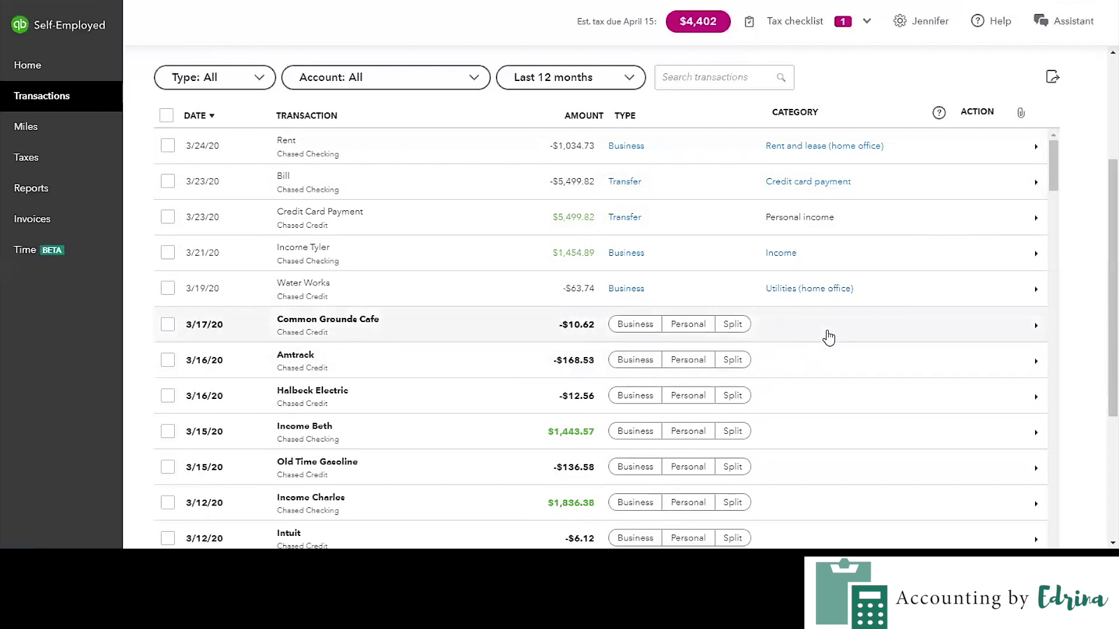
Mark the 3/17/20 Common Grounds Cafe transaction as Personal and the 3/16/20 Amtrack transaction as Business.
{"action": "left_click", "coordinate": [690, 325]}
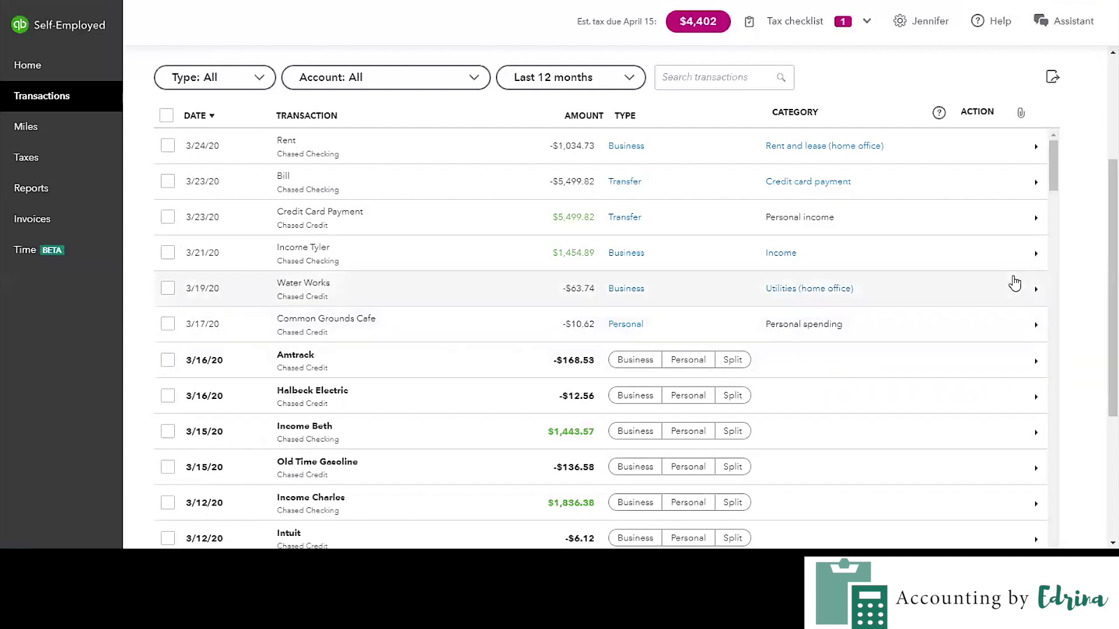
{"action": "left_click_drag", "start_coordinate": [1097, 190], "coordinate": [1101, 238]}
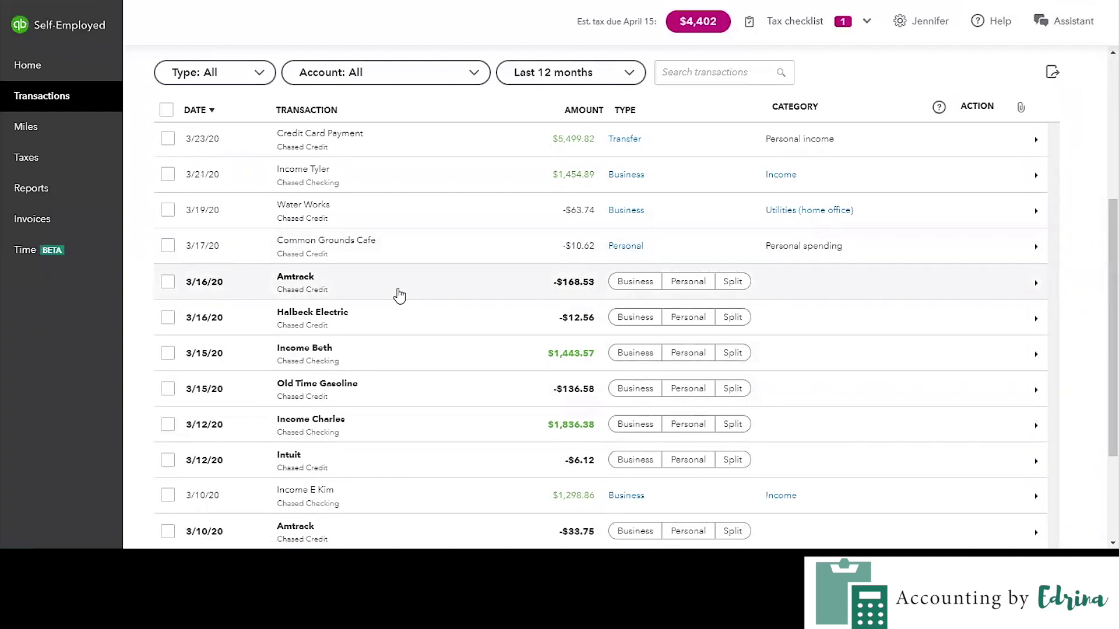
{"action": "left_click", "coordinate": [628, 282]}
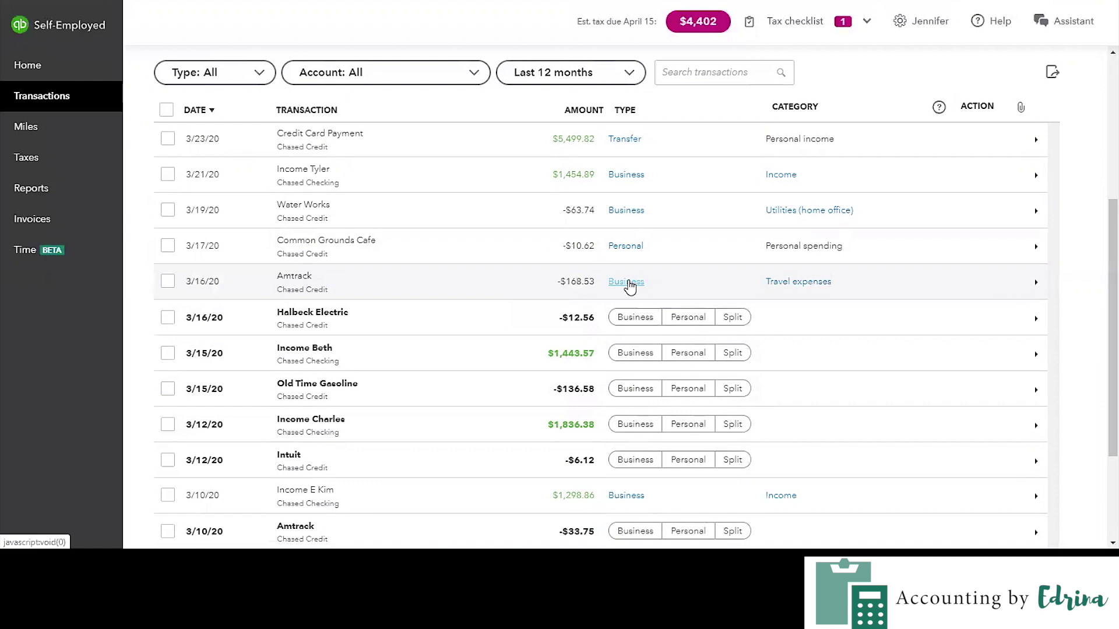
Browse the available categories for the 3/16/20 Amtrack transaction, including the Vehicle group, and close the list without choosing one.
{"action": "left_click", "coordinate": [820, 283]}
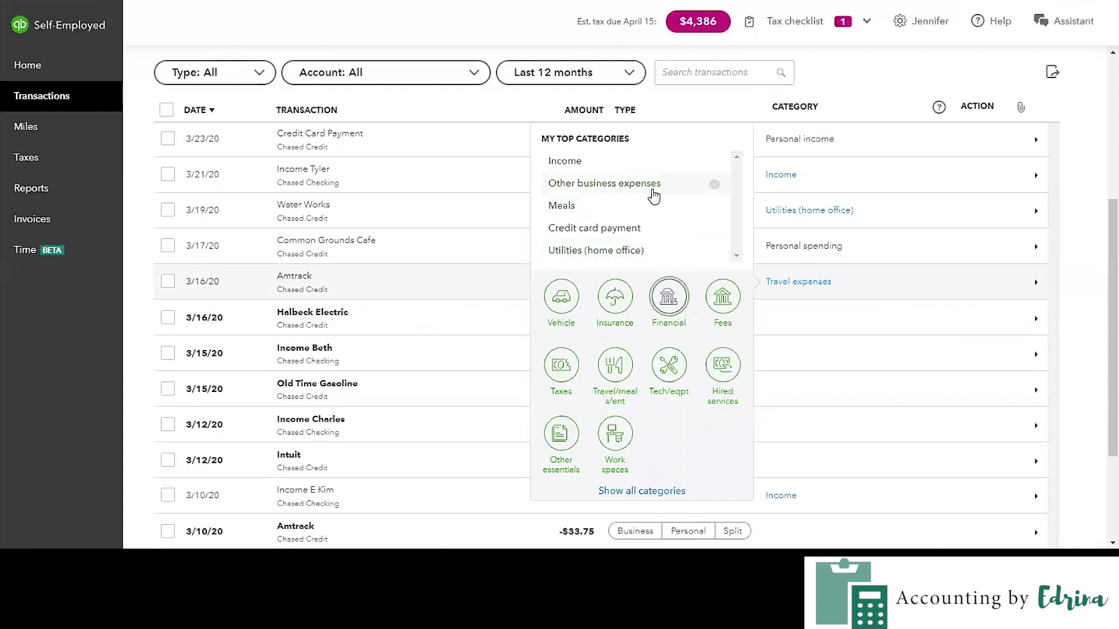
{"action": "left_click", "coordinate": [575, 293]}
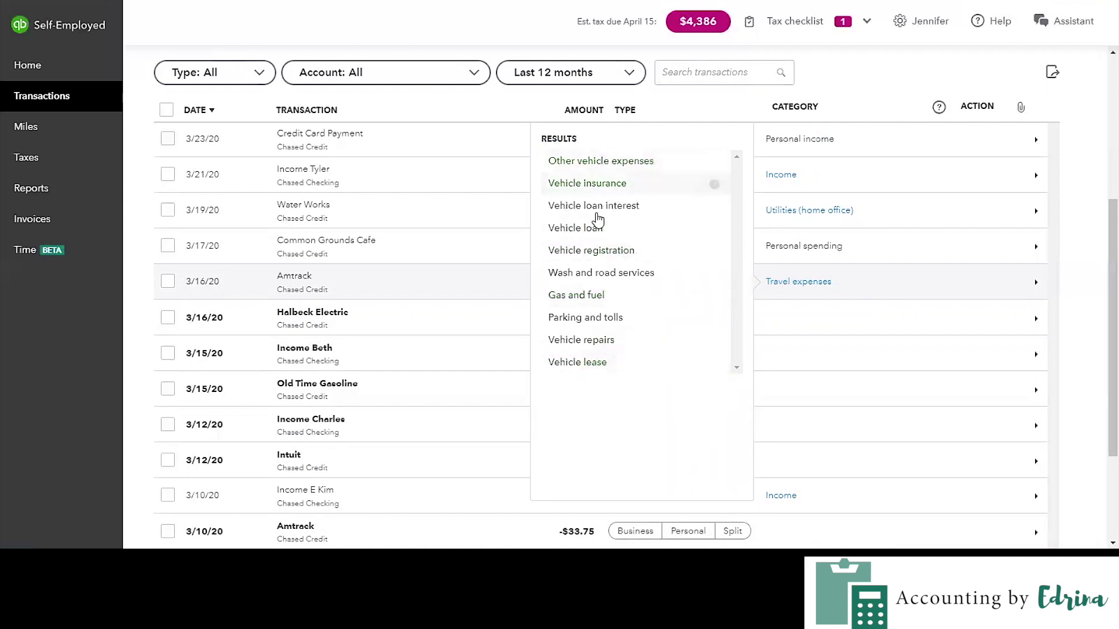
{"action": "left_click", "coordinate": [1093, 261]}
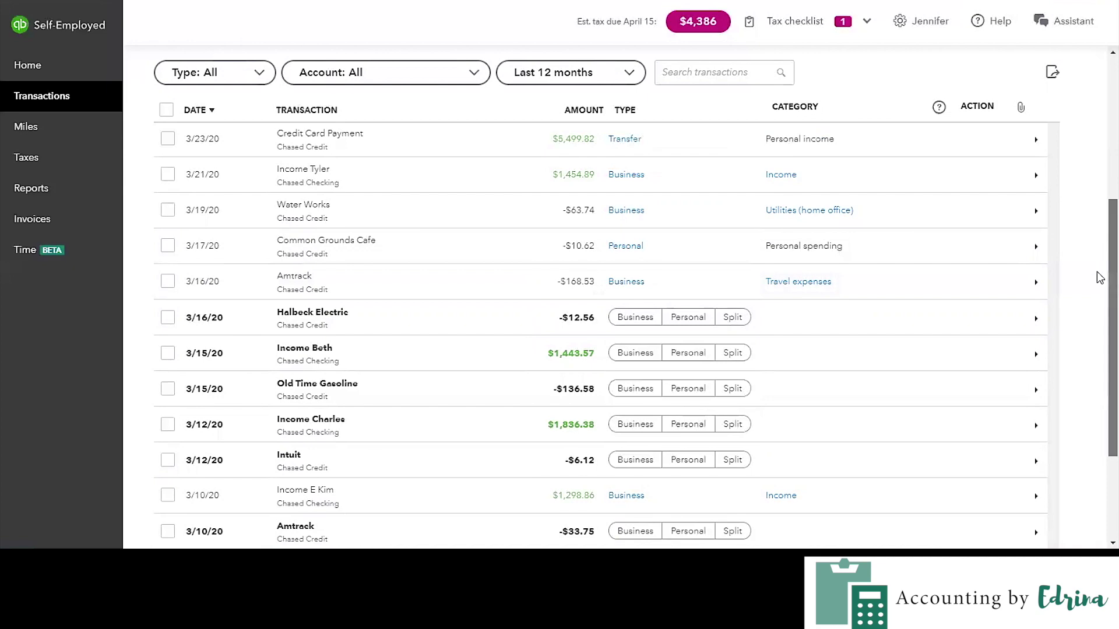
Look over the Transactions summary and the remaining uncategorized entries, check the Home dashboard, and return to Transactions.
{"action": "scroll", "coordinate": [1099, 250], "scroll_direction": "up", "scroll_amount": 3}
{"action": "scroll", "coordinate": [1099, 201], "scroll_direction": "up", "scroll_amount": 2}
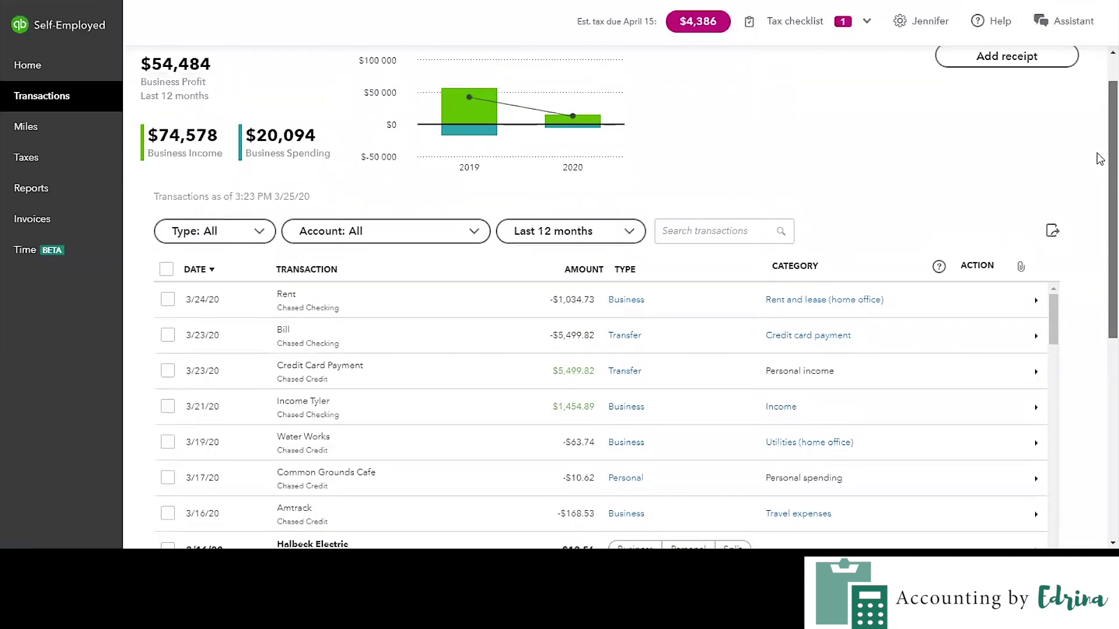
{"action": "scroll", "coordinate": [1099, 158], "scroll_direction": "up", "scroll_amount": 1}
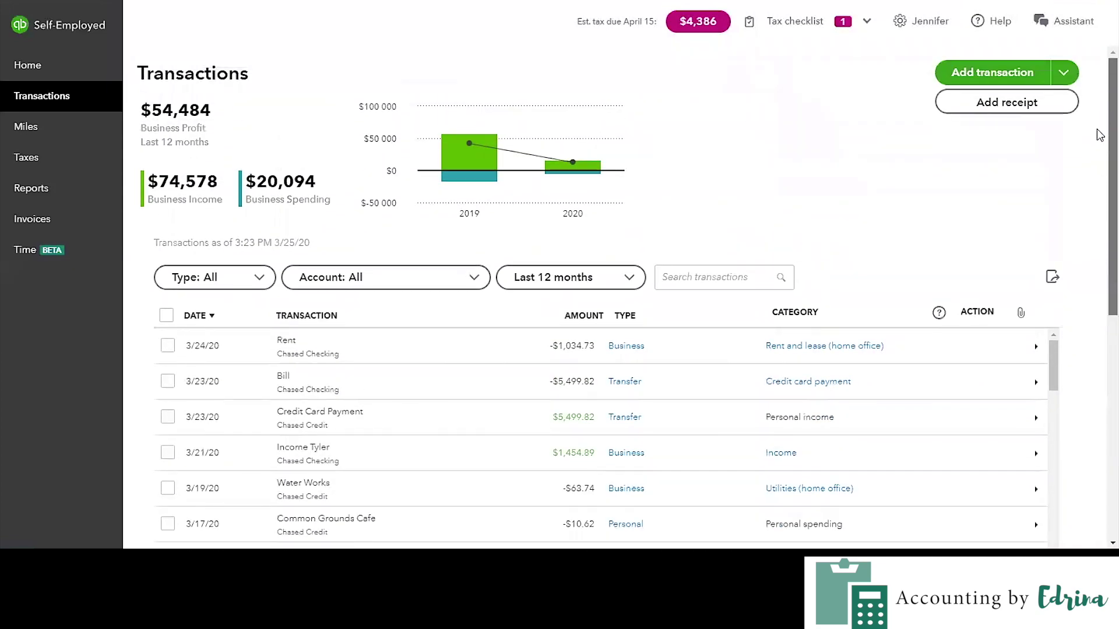
{"action": "scroll", "coordinate": [1099, 232], "scroll_direction": "down", "scroll_amount": 3}
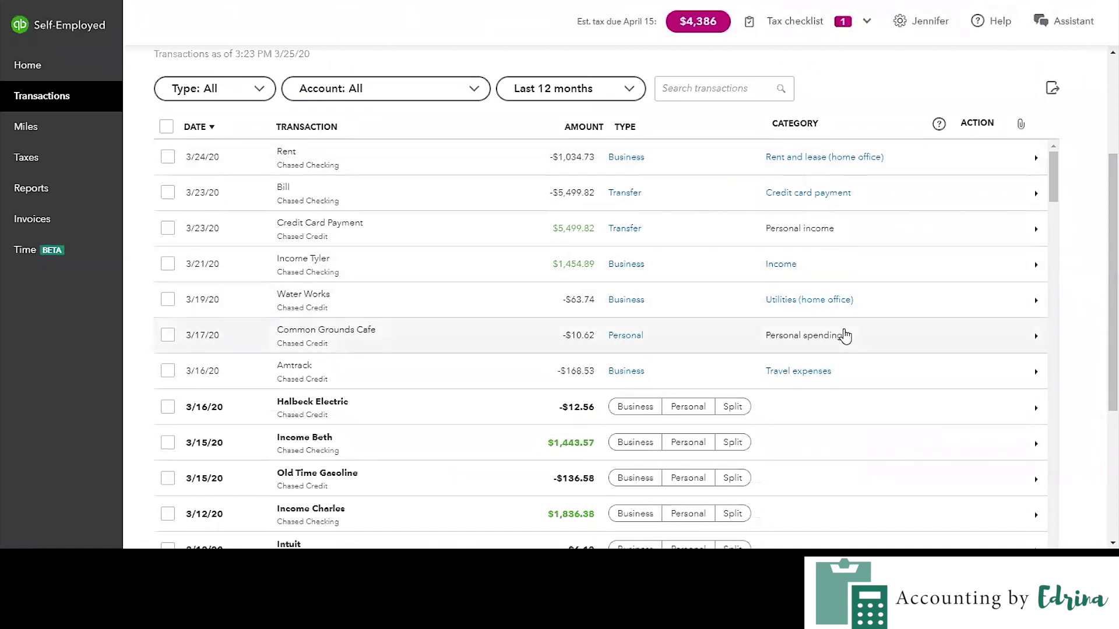
{"action": "scroll", "coordinate": [1098, 326], "scroll_direction": "down", "scroll_amount": 3}
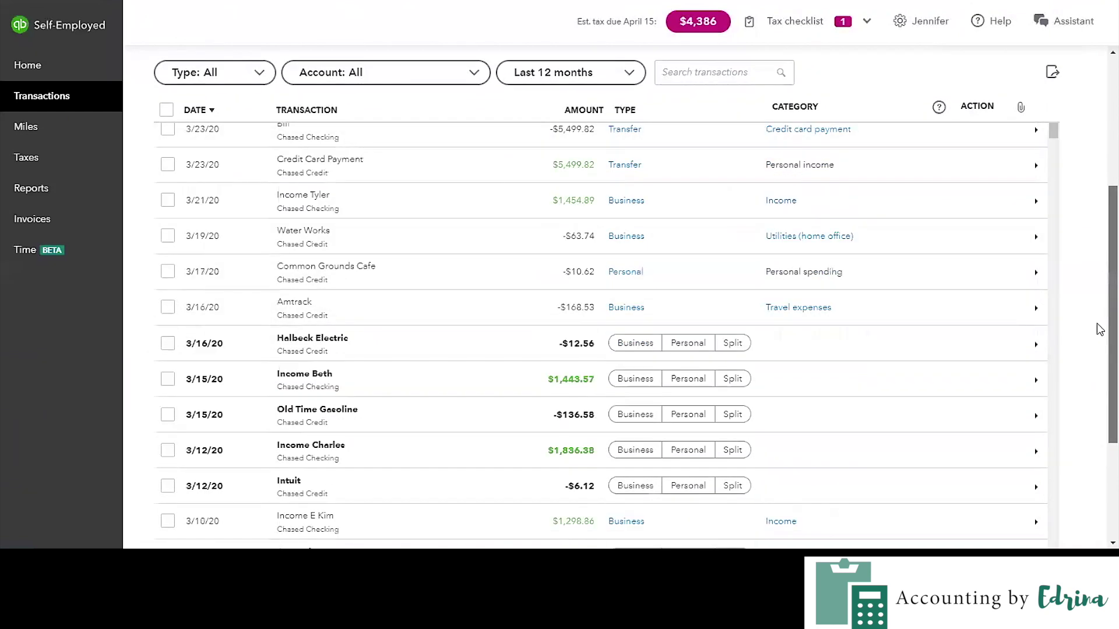
{"action": "scroll", "coordinate": [1099, 367], "scroll_direction": "down", "scroll_amount": 1}
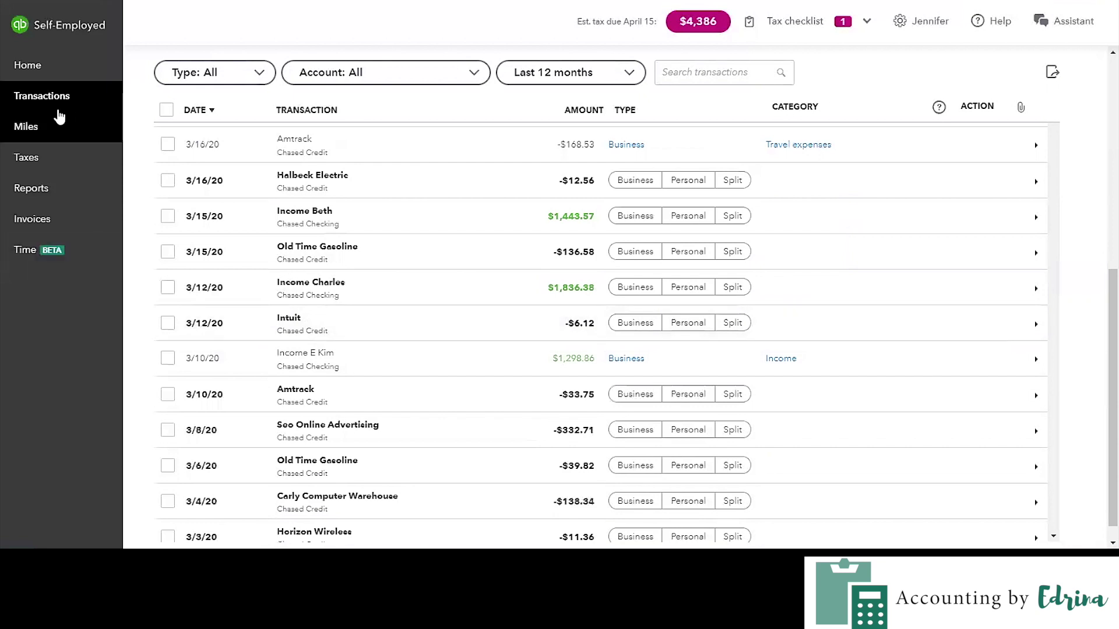
{"action": "left_click", "coordinate": [45, 65]}
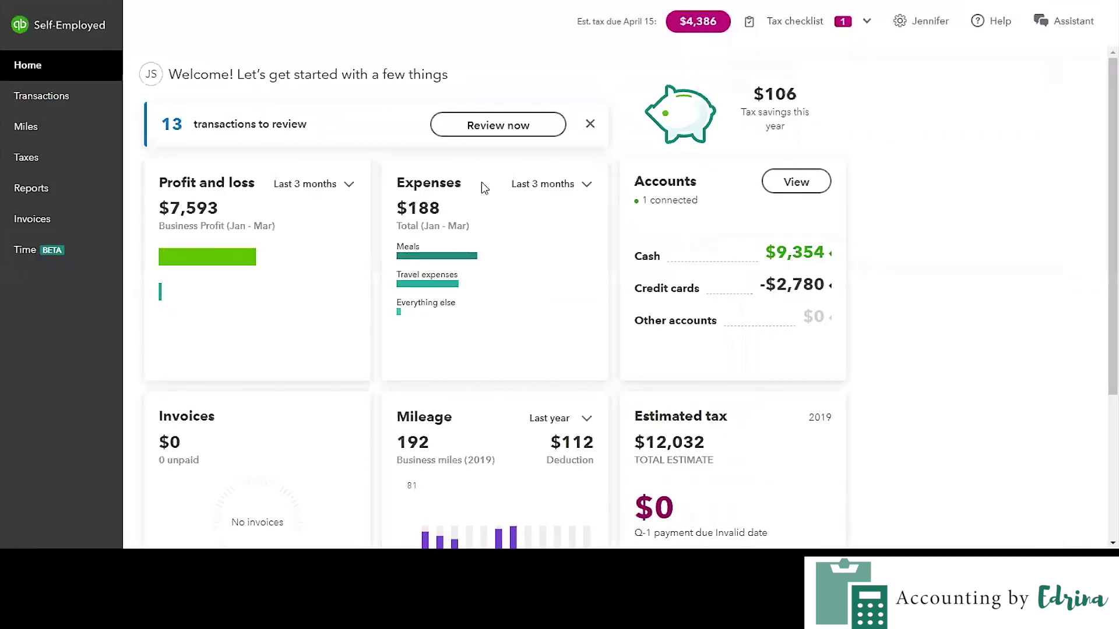
{"action": "left_click", "coordinate": [67, 103]}
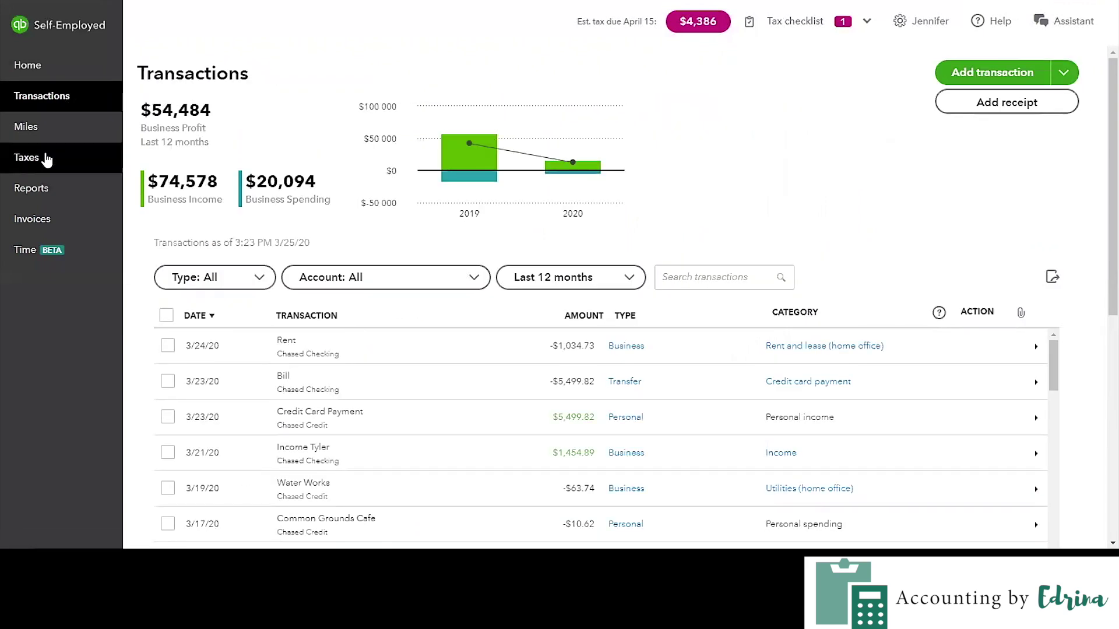
Open the Profit and loss report from Reports with its period set to Year to date.
{"action": "left_click", "coordinate": [44, 201]}
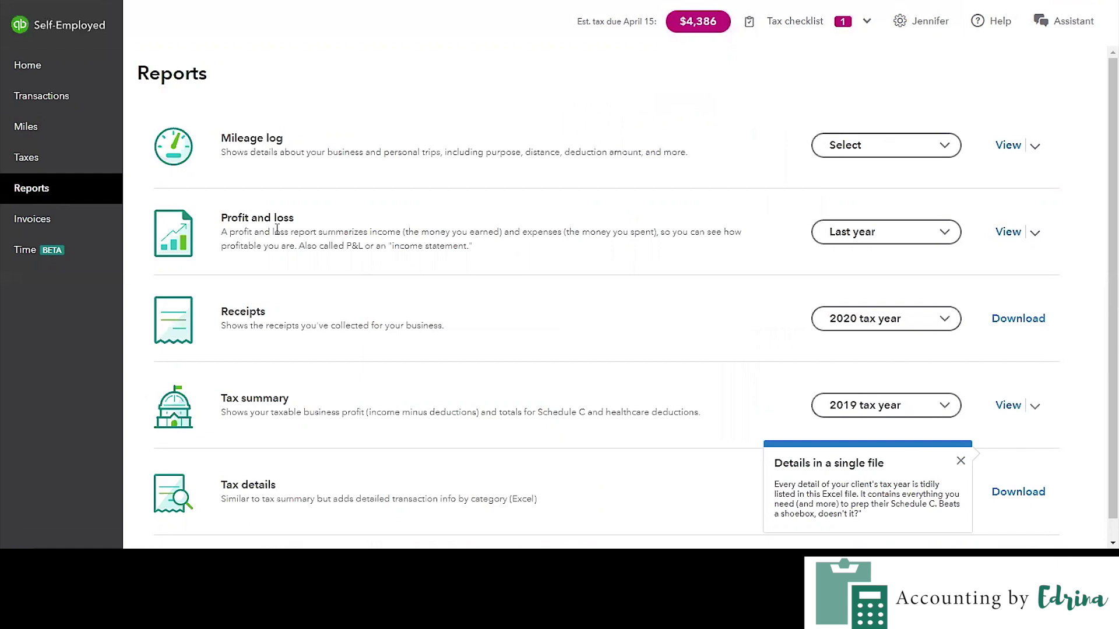
{"action": "left_click_drag", "start_coordinate": [223, 217], "coordinate": [479, 244]}
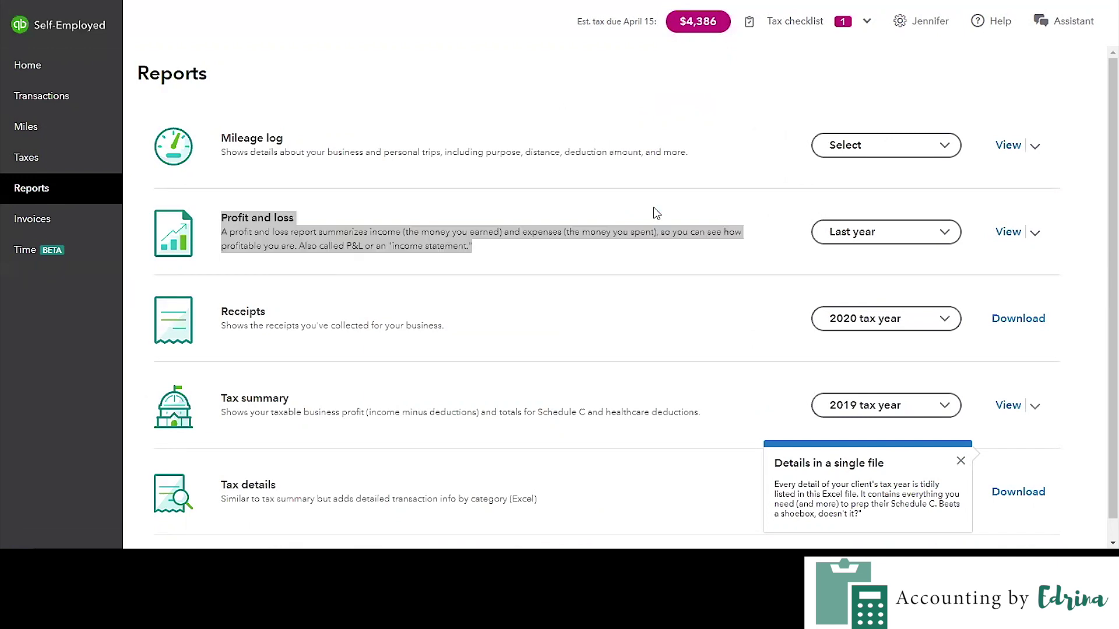
{"action": "left_click", "coordinate": [625, 226]}
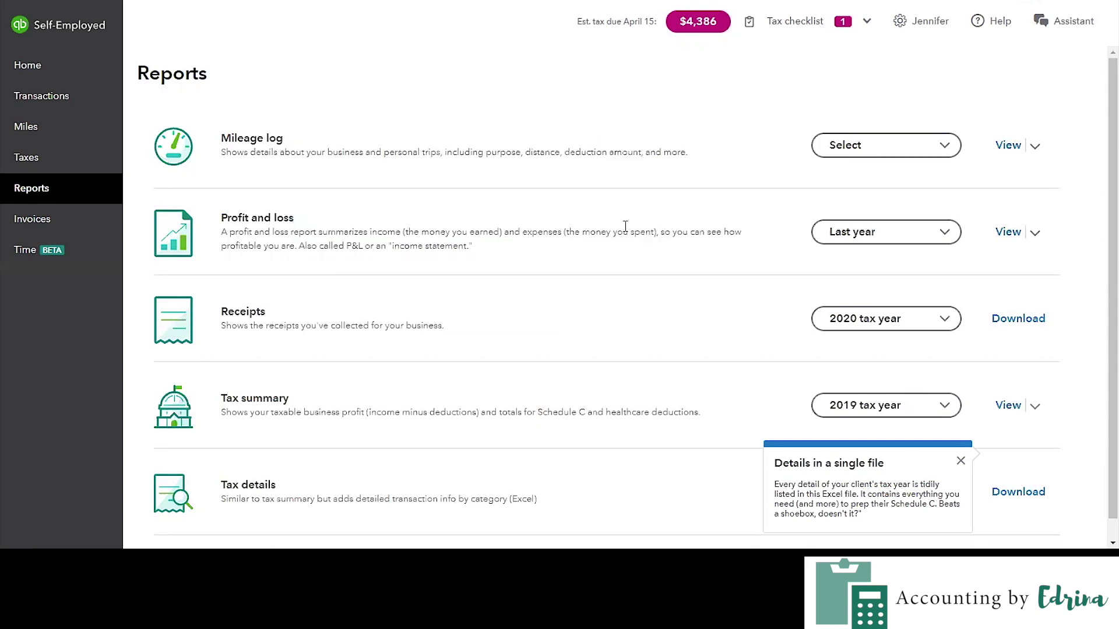
{"action": "left_click", "coordinate": [922, 238]}
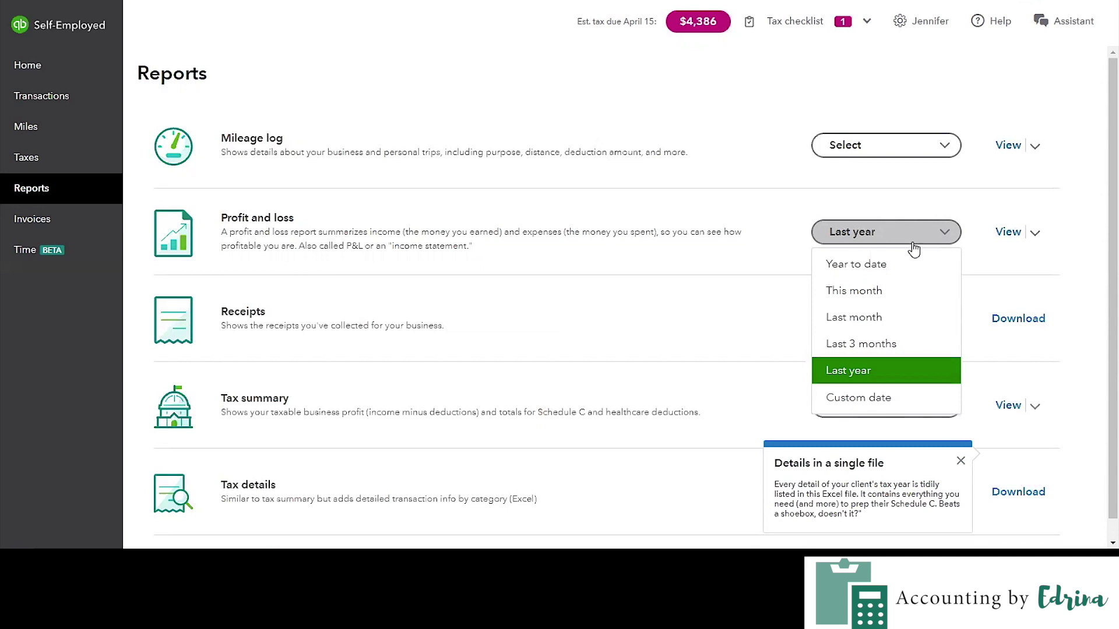
{"action": "left_click", "coordinate": [854, 271]}
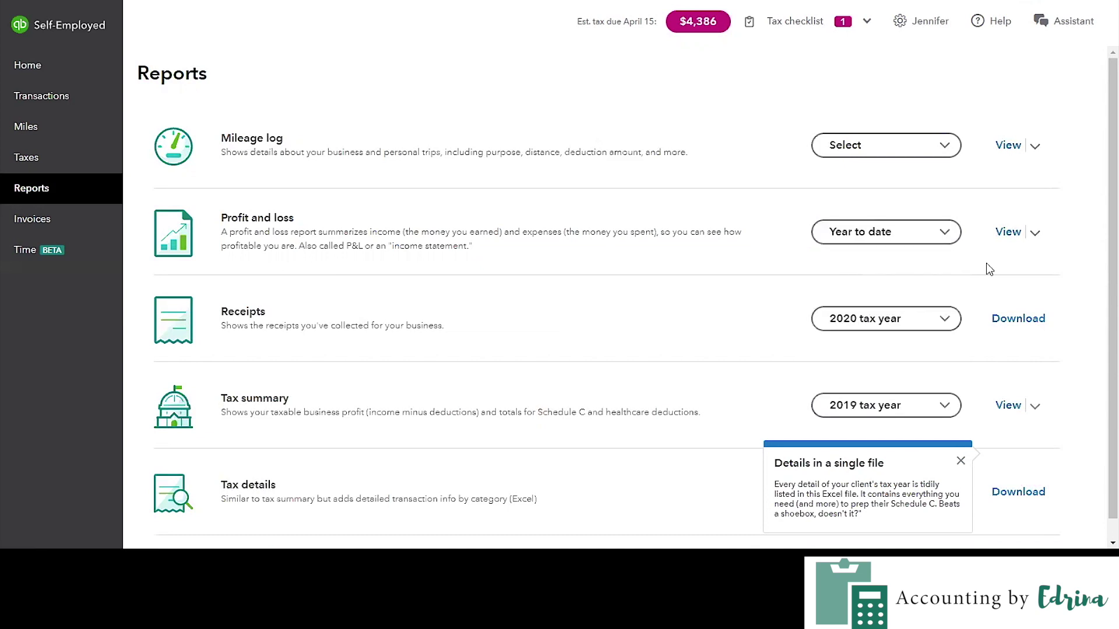
{"action": "left_click", "coordinate": [1036, 233]}
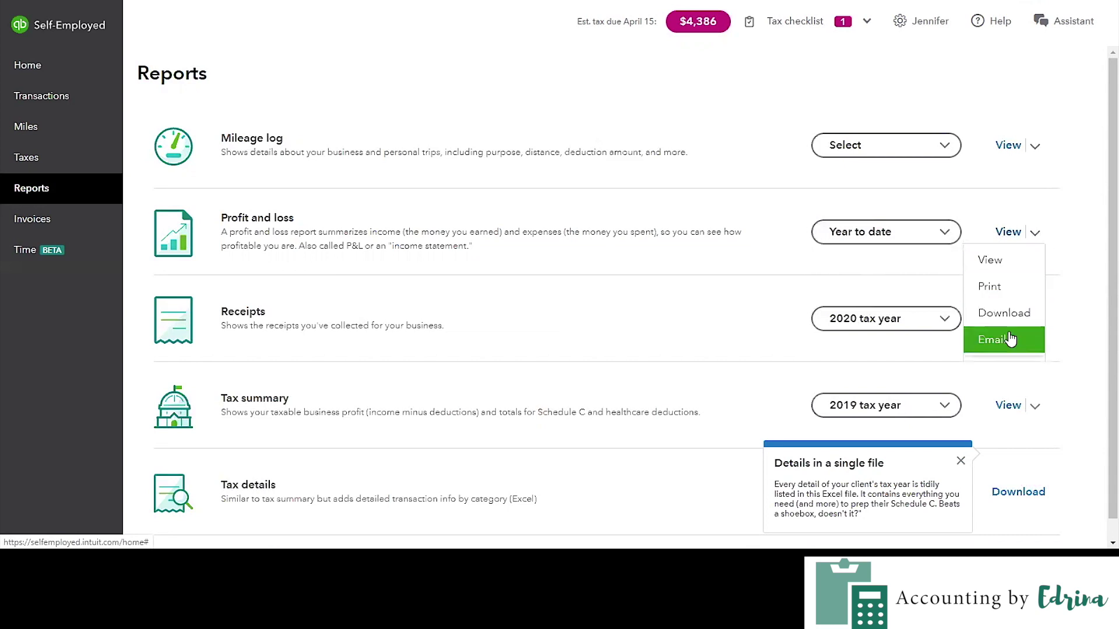
{"action": "left_click", "coordinate": [1002, 267]}
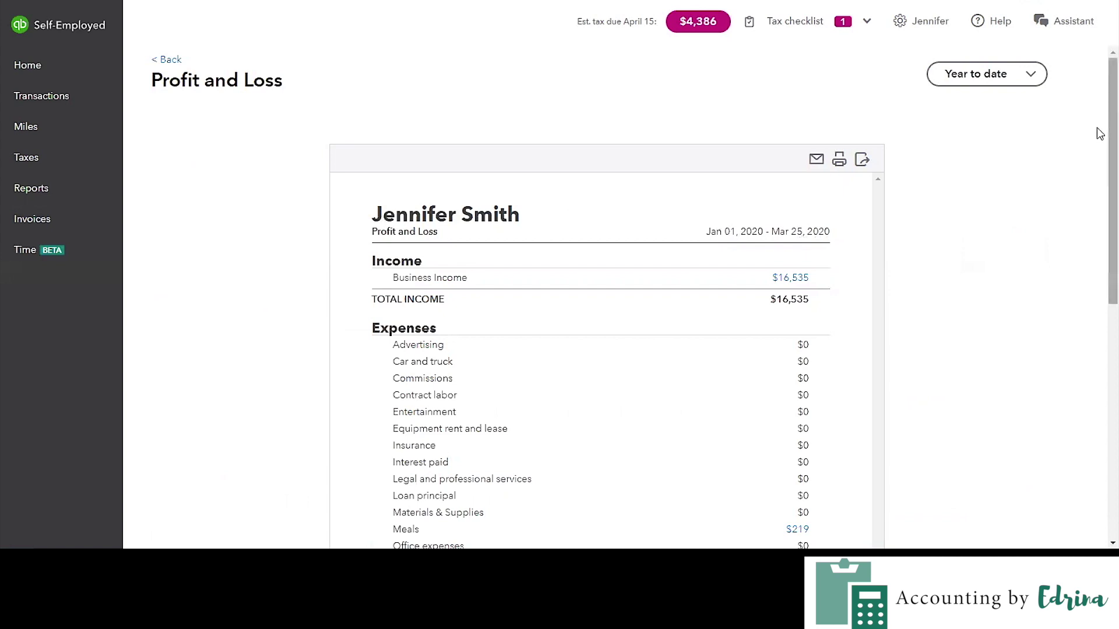
Review the income, expense categories and net income in the Profit and Loss report, and go back to the Reports list.
{"action": "scroll", "coordinate": [1099, 155], "scroll_direction": "down", "scroll_amount": 1}
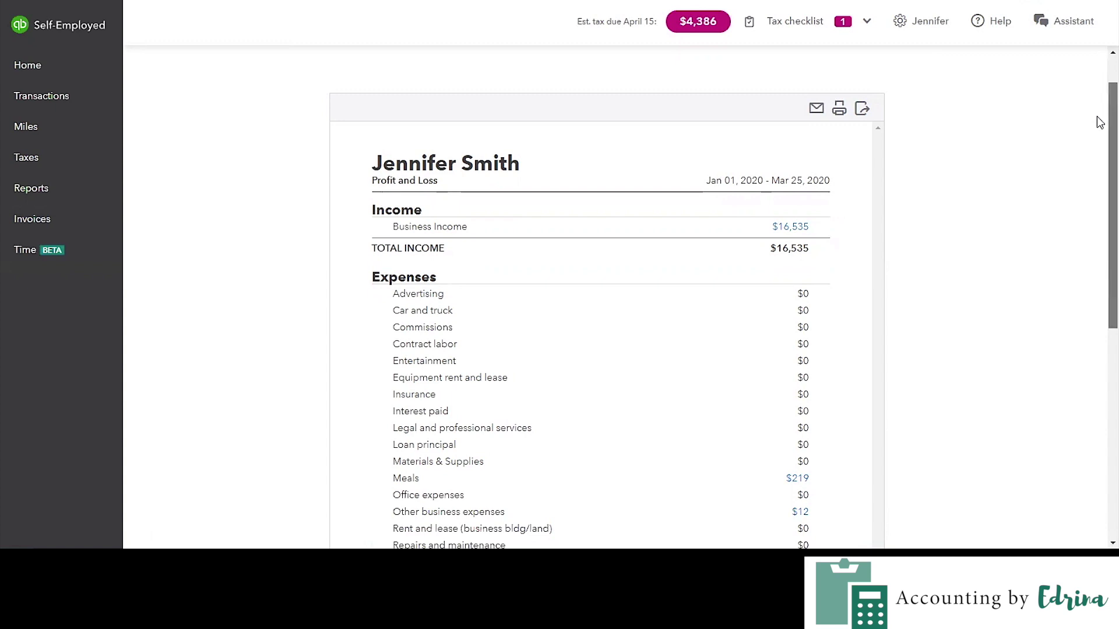
{"action": "left_click_drag", "start_coordinate": [1099, 118], "coordinate": [1101, 191]}
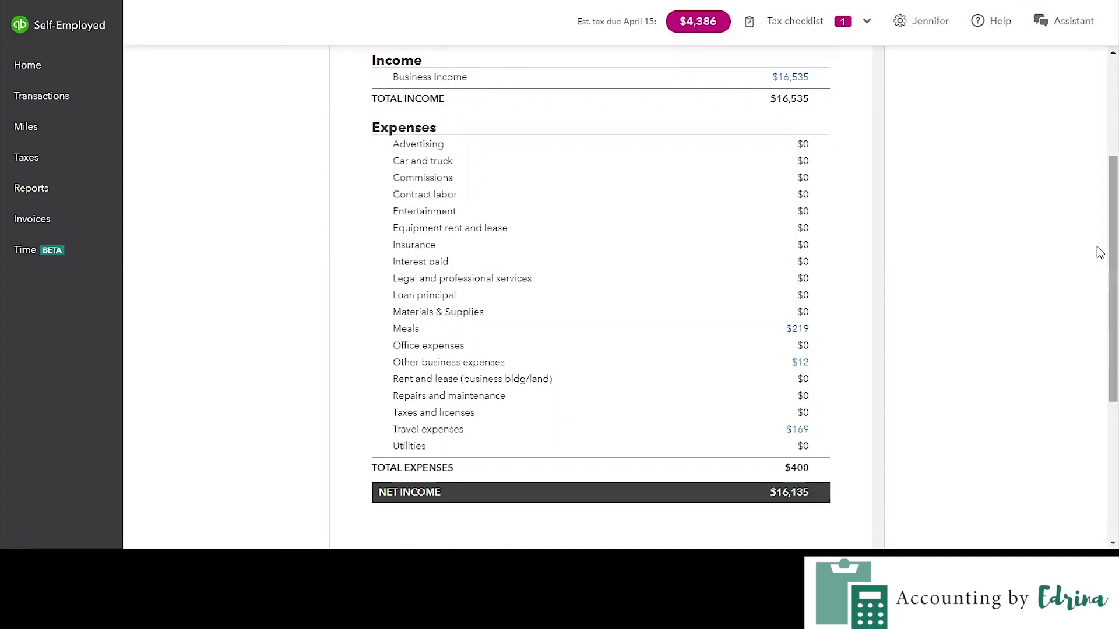
{"action": "left_click_drag", "start_coordinate": [1099, 250], "coordinate": [1100, 290]}
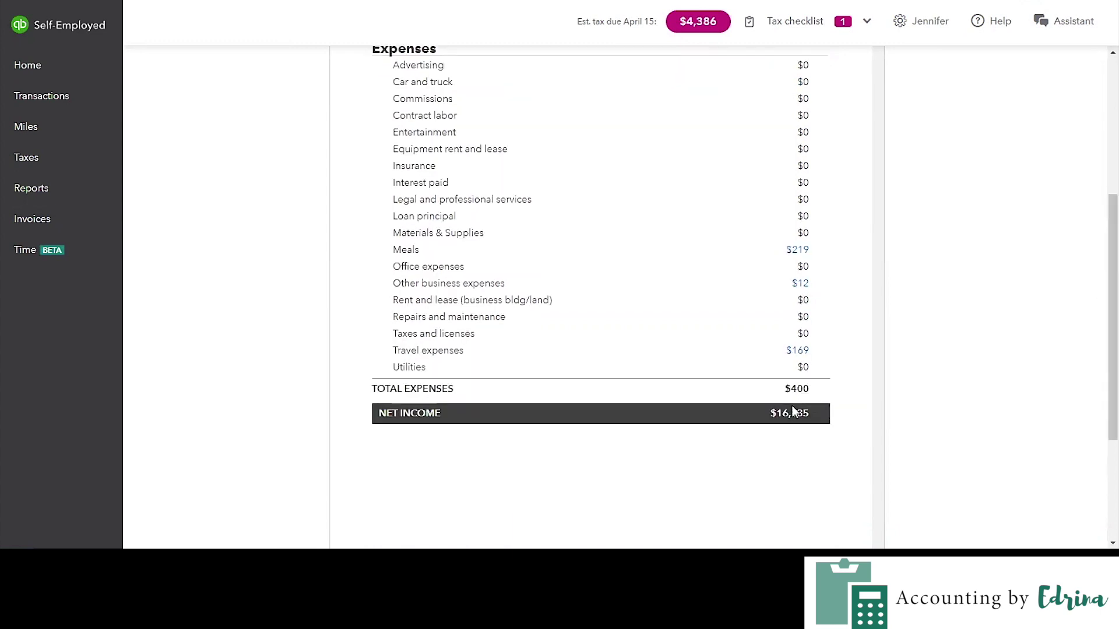
{"action": "left_click_drag", "start_coordinate": [1099, 344], "coordinate": [1099, 200]}
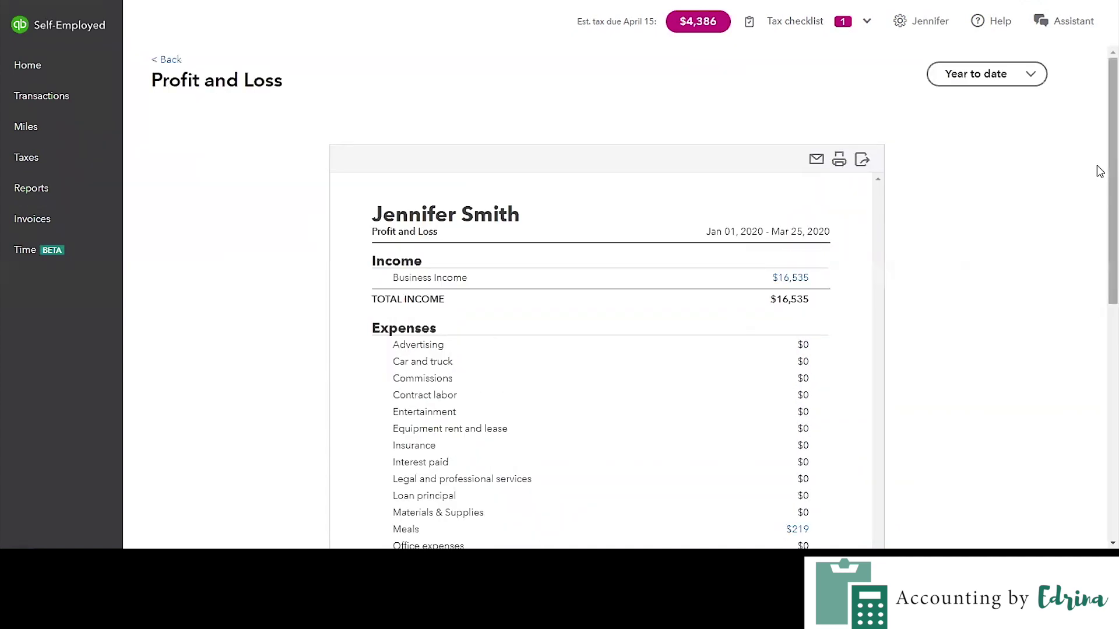
{"action": "left_click_drag", "start_coordinate": [1099, 174], "coordinate": [1099, 145]}
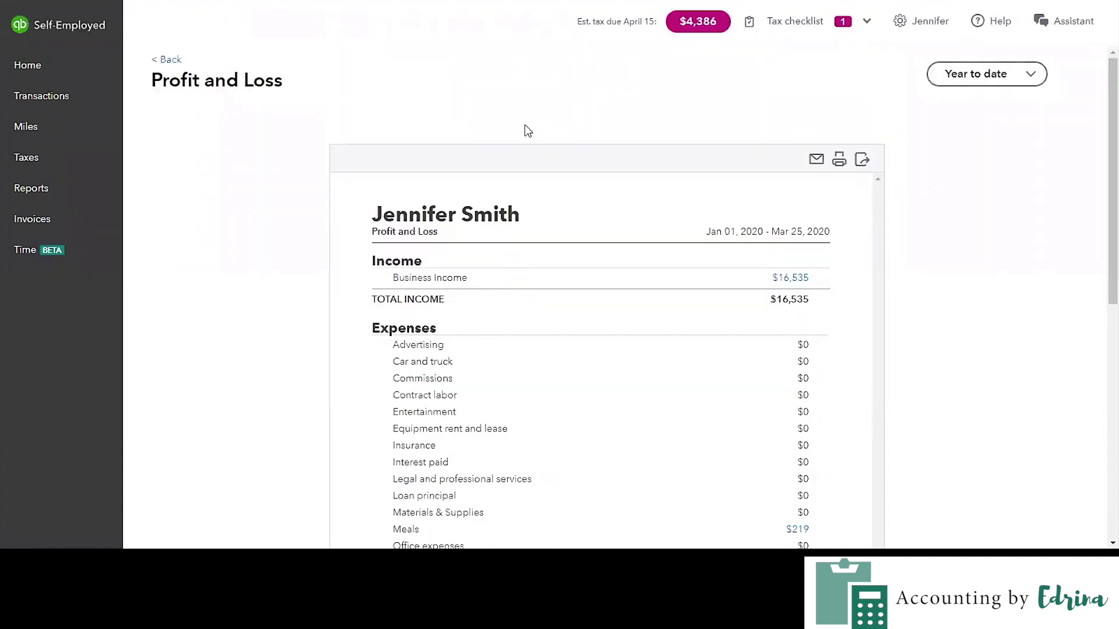
{"action": "left_click", "coordinate": [162, 60]}
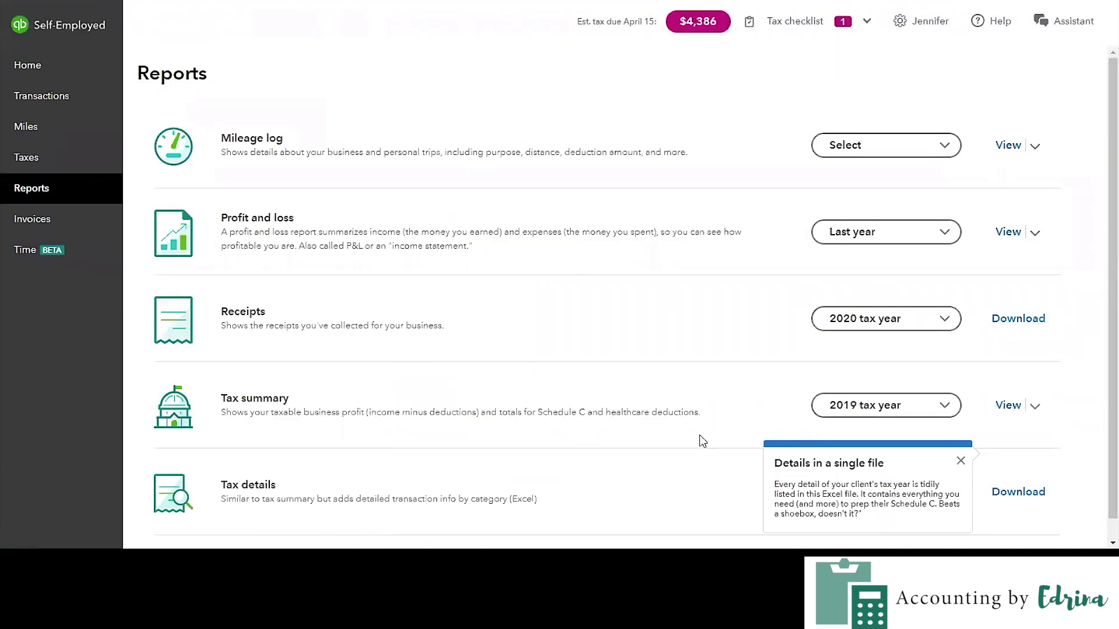
Dismiss the Details in a single file tip and view the Tax summary report for the 2020 tax year.
{"action": "left_click", "coordinate": [960, 461]}
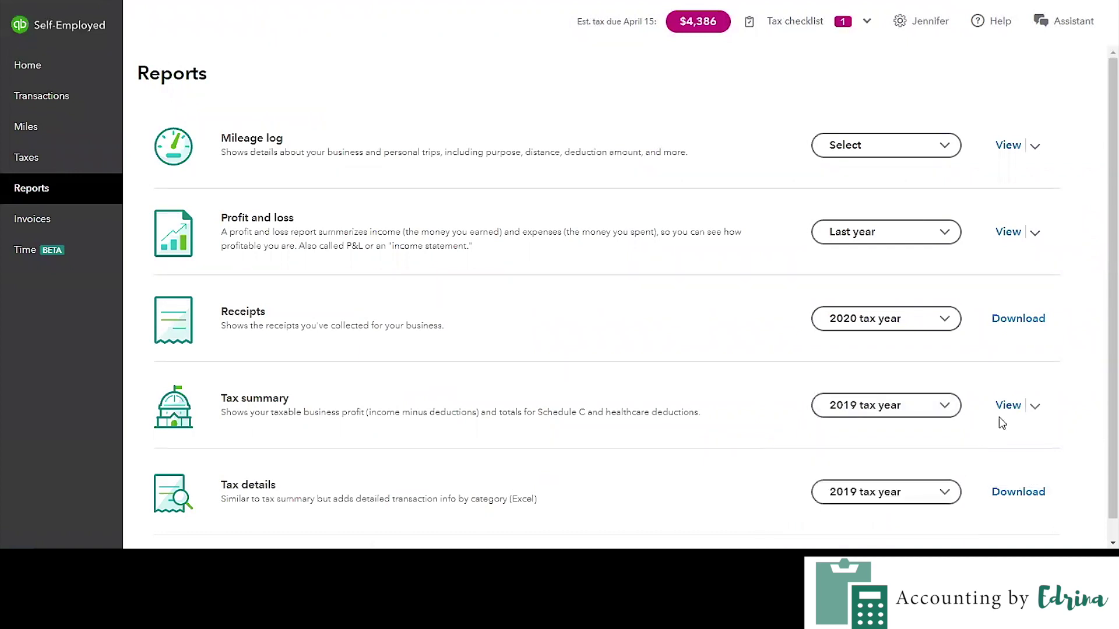
{"action": "scroll", "coordinate": [1096, 253], "scroll_direction": "down", "scroll_amount": 1}
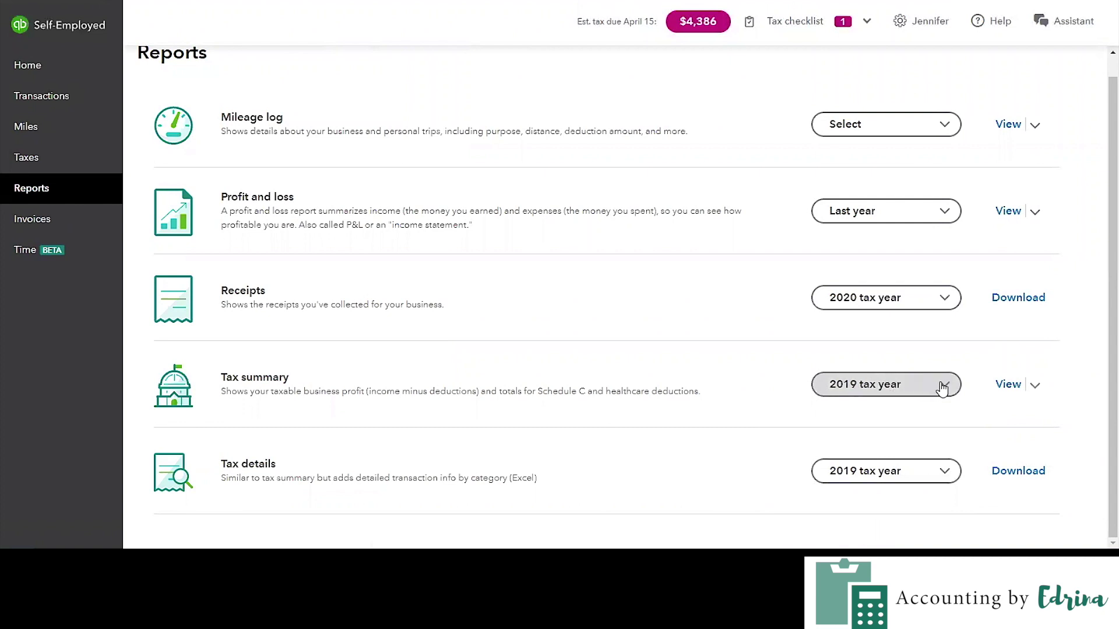
{"action": "left_click", "coordinate": [942, 386]}
{"action": "left_click", "coordinate": [882, 416]}
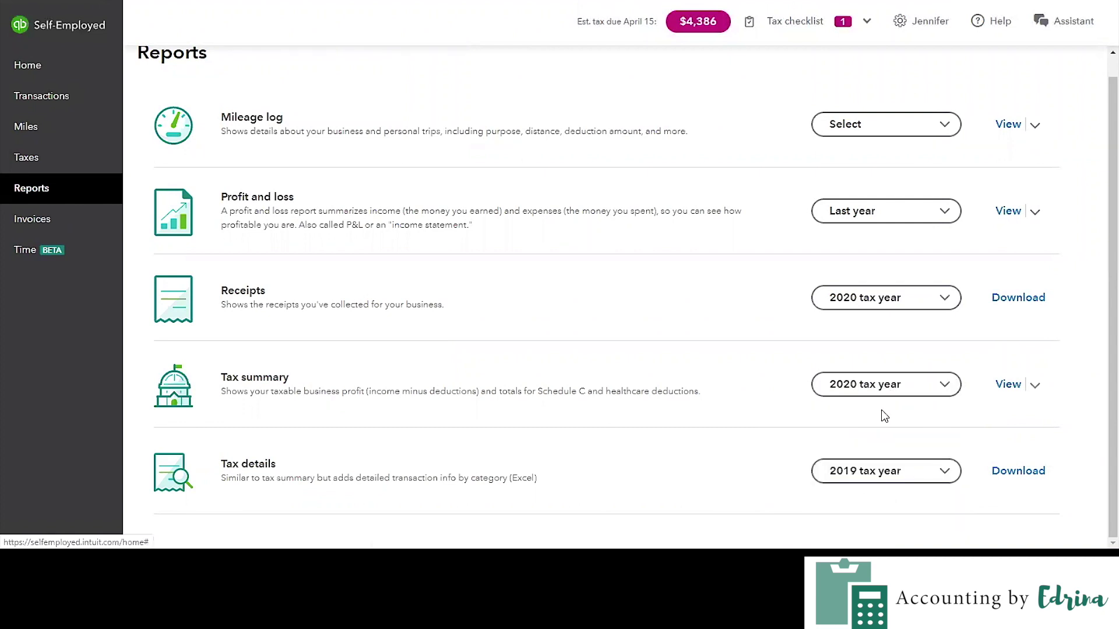
{"action": "left_click", "coordinate": [1034, 386]}
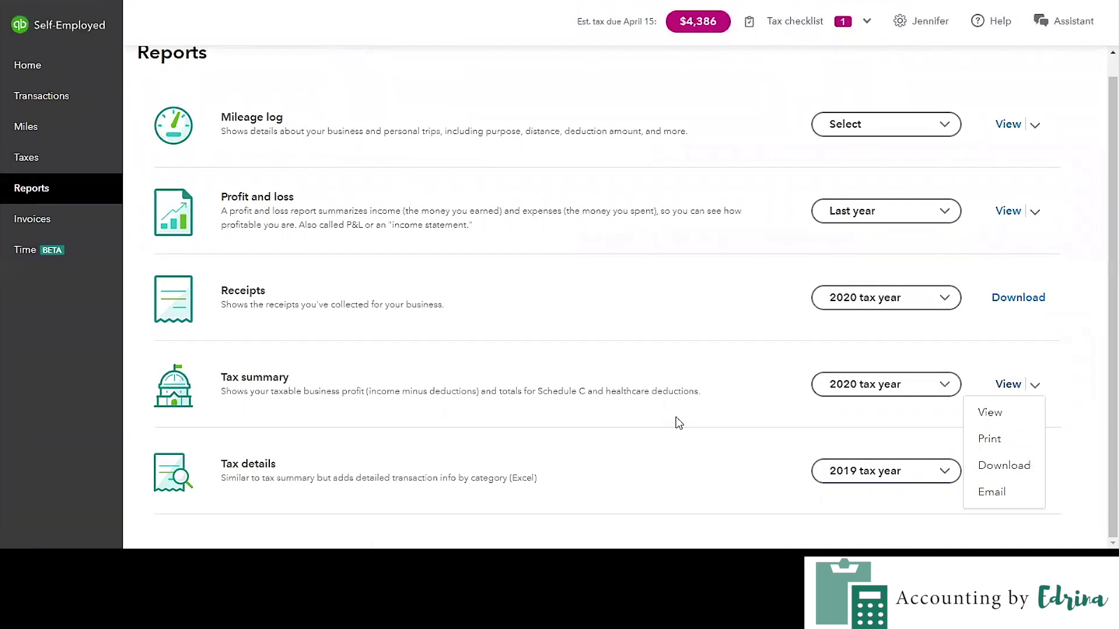
{"action": "left_click", "coordinate": [998, 387]}
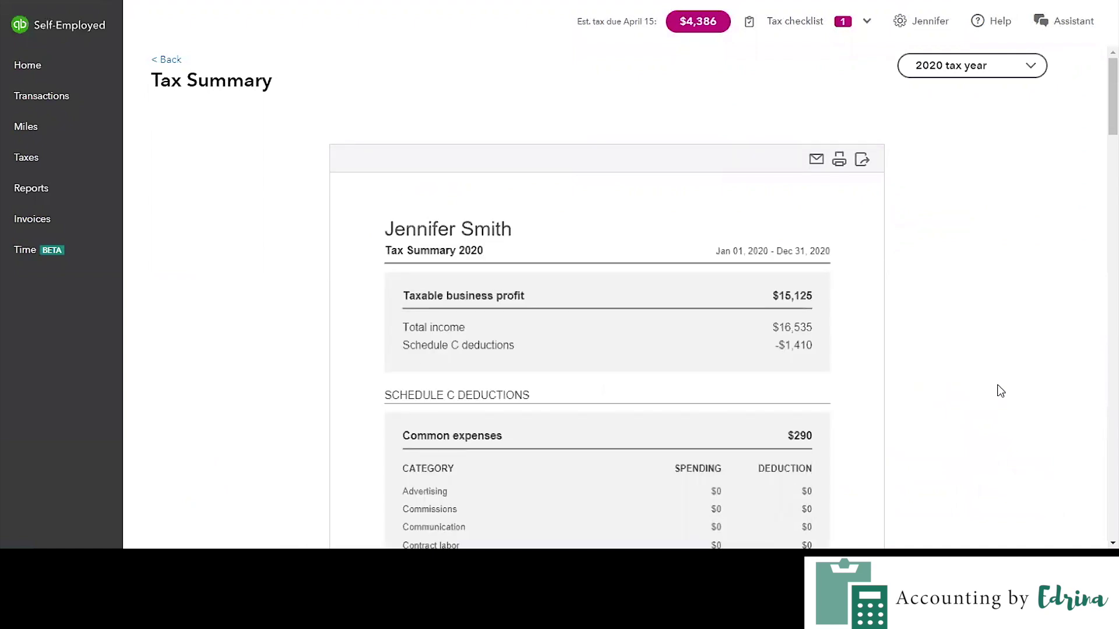
{"action": "scroll", "coordinate": [1000, 390], "scroll_direction": "down", "scroll_amount": 2}
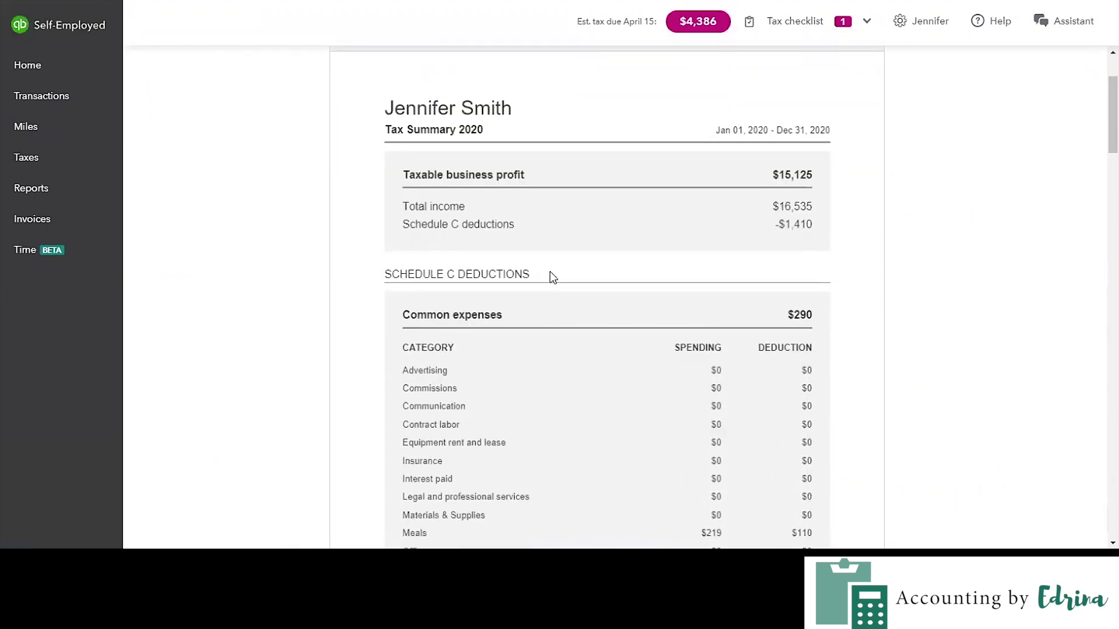
Review the Schedule C common expenses and the vehicle deduction in the 2020 Tax Summary report.
{"action": "scroll", "coordinate": [1099, 367], "scroll_direction": "down", "scroll_amount": 3}
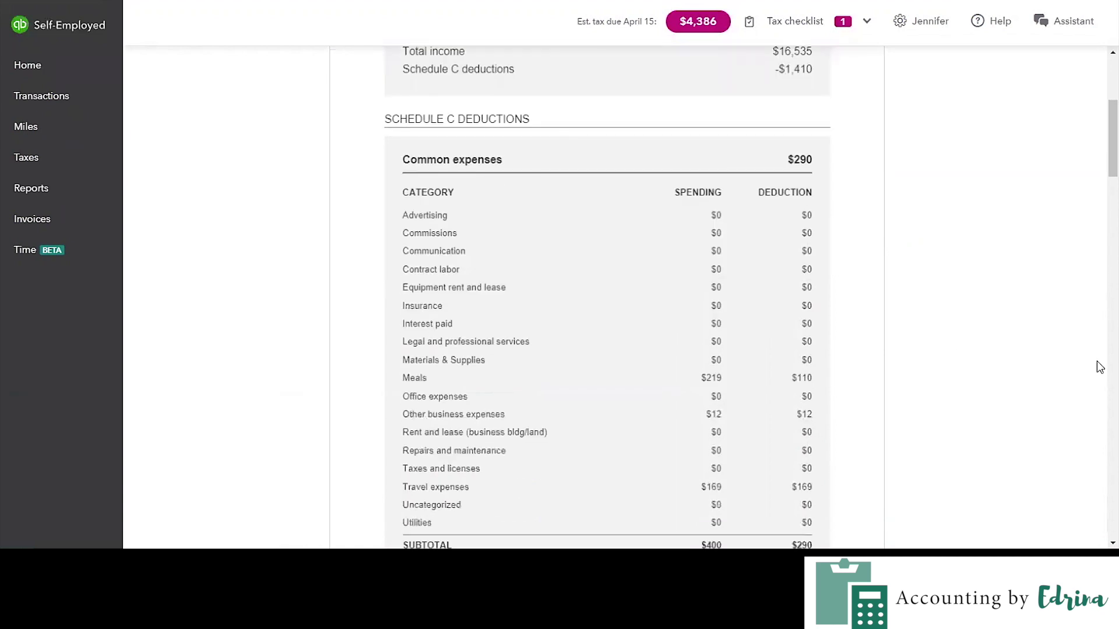
{"action": "scroll", "coordinate": [1100, 367], "scroll_direction": "down", "scroll_amount": 2}
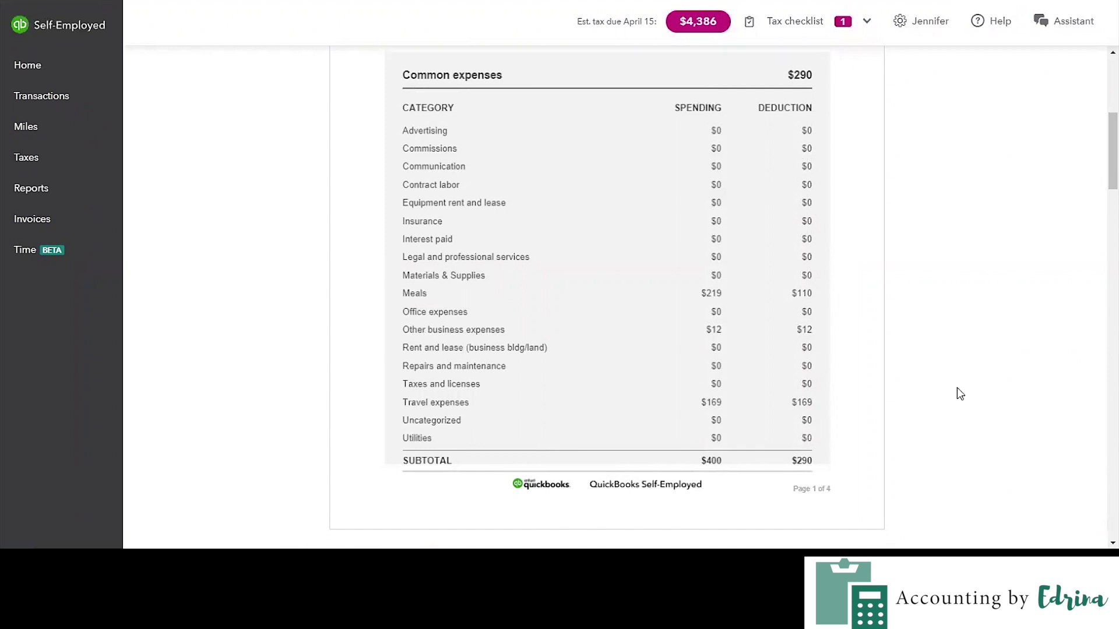
{"action": "scroll", "coordinate": [957, 389], "scroll_direction": "down", "scroll_amount": 2}
{"action": "scroll", "coordinate": [957, 387], "scroll_direction": "down", "scroll_amount": 6}
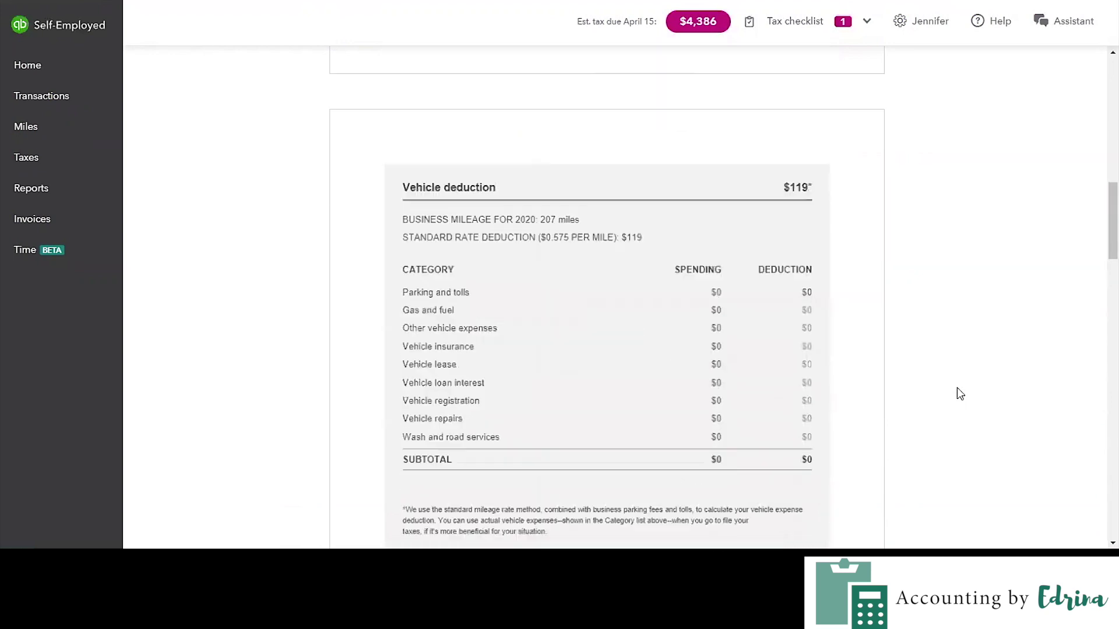
{"action": "scroll", "coordinate": [960, 394], "scroll_direction": "down", "scroll_amount": 1}
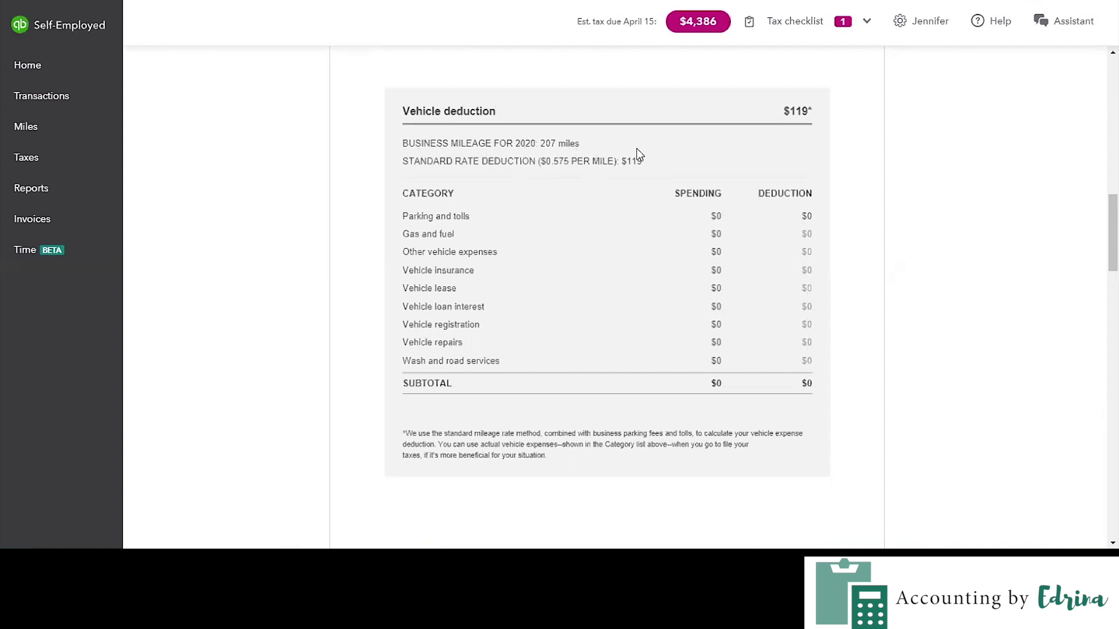
Review the home office deduction, other deductions and estimated tax payments in the Tax Summary, and return to the Reports list.
{"action": "scroll", "coordinate": [673, 271], "scroll_direction": "down", "scroll_amount": 12}
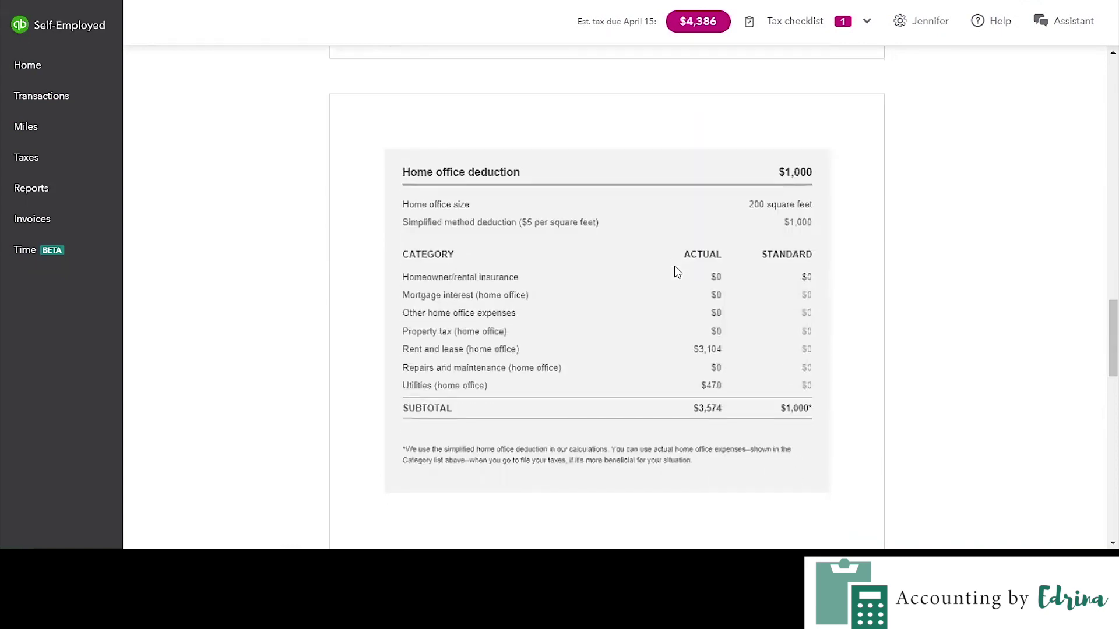
{"action": "scroll", "coordinate": [673, 266], "scroll_direction": "down", "scroll_amount": 3}
{"action": "scroll", "coordinate": [673, 266], "scroll_direction": "up", "scroll_amount": 2}
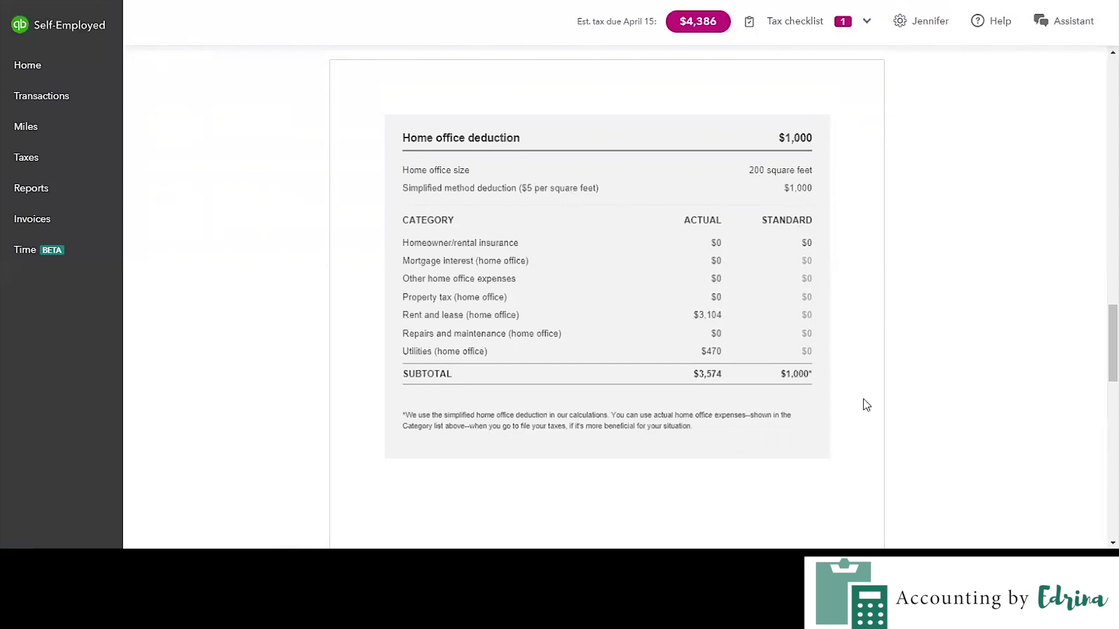
{"action": "scroll", "coordinate": [950, 448], "scroll_direction": "down", "scroll_amount": 6}
{"action": "scroll", "coordinate": [956, 444], "scroll_direction": "down", "scroll_amount": 7}
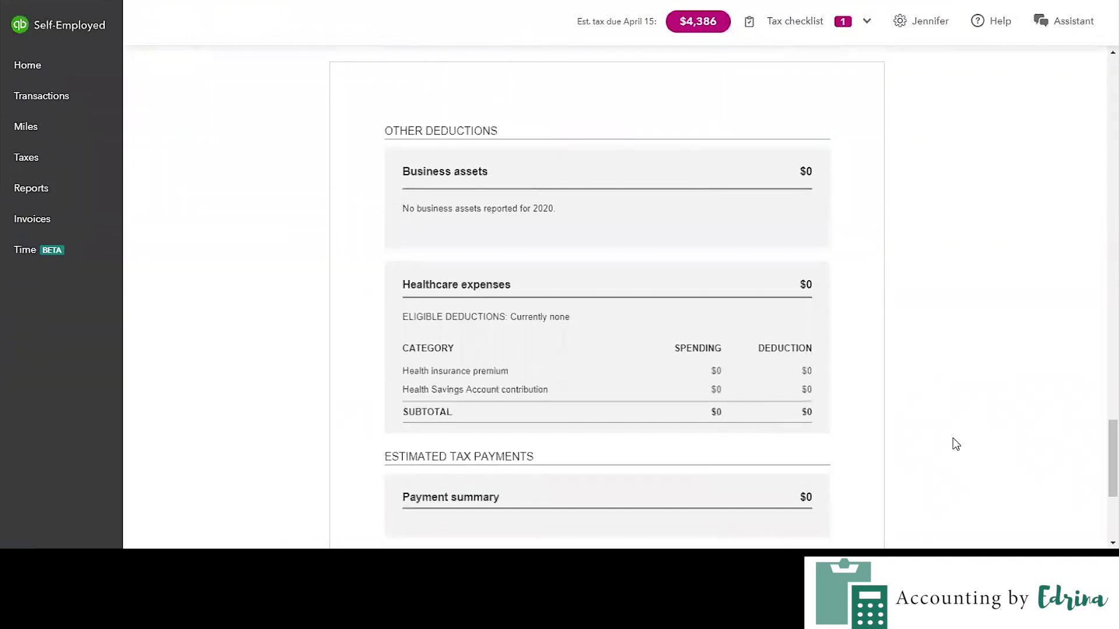
{"action": "scroll", "coordinate": [955, 445], "scroll_direction": "down", "scroll_amount": 1}
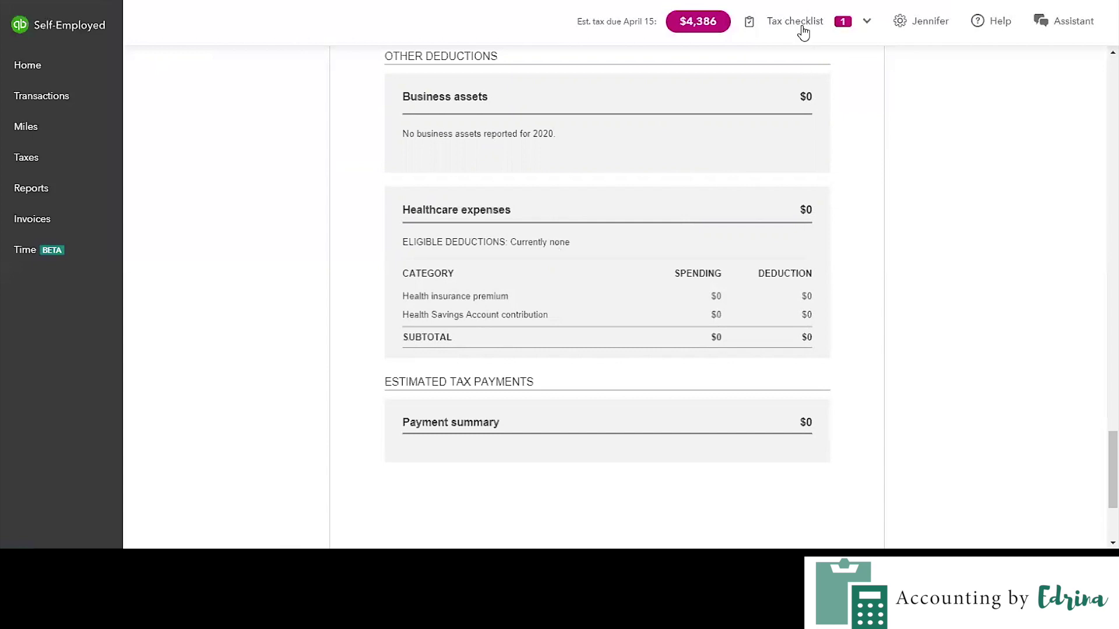
{"action": "scroll", "coordinate": [669, 278], "scroll_direction": "down", "scroll_amount": 3}
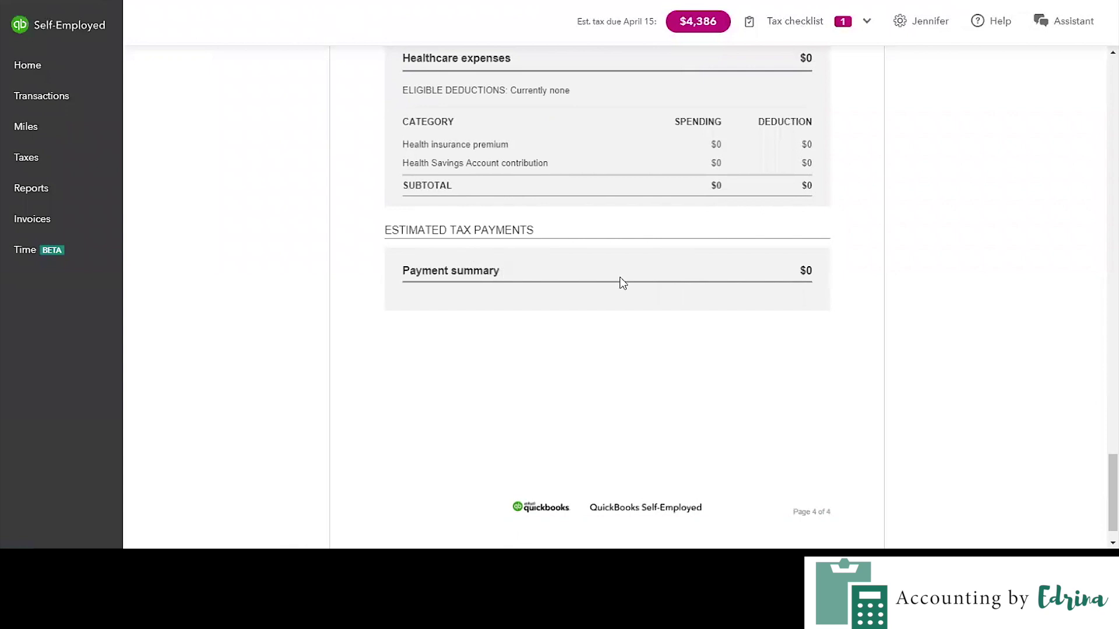
{"action": "scroll", "coordinate": [941, 314], "scroll_direction": "down", "scroll_amount": 1}
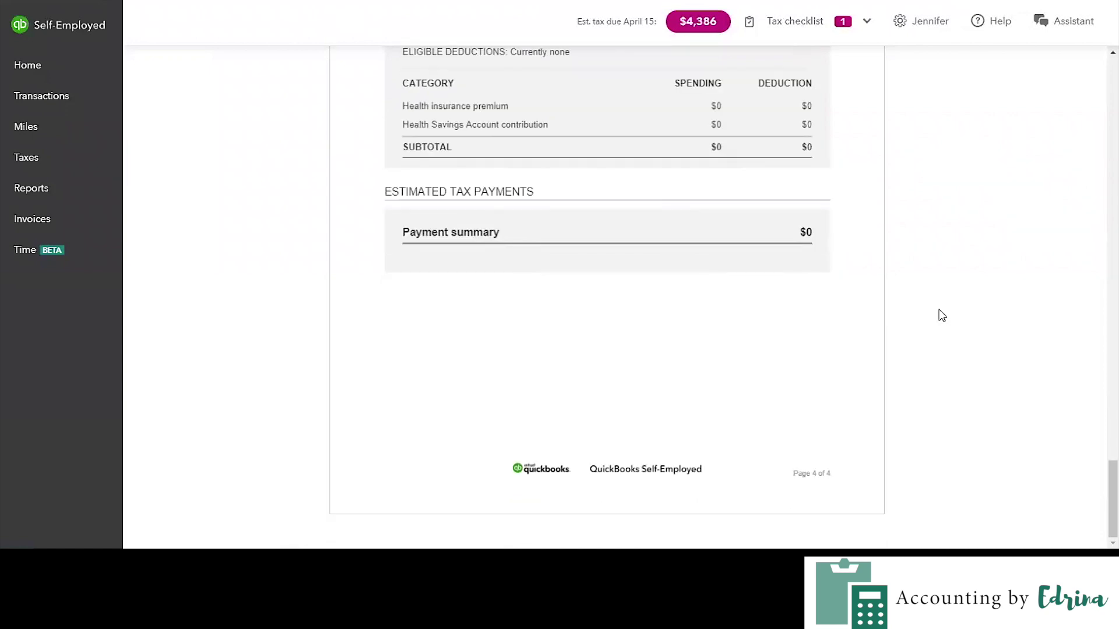
{"action": "scroll", "coordinate": [941, 314], "scroll_direction": "up", "scroll_amount": 20}
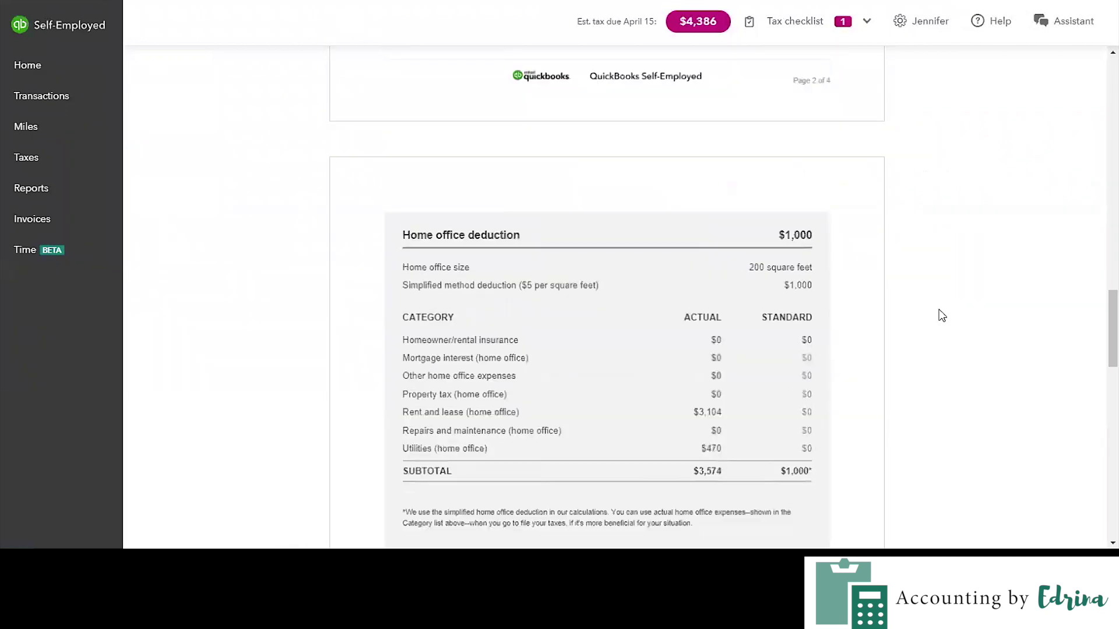
{"action": "scroll", "coordinate": [941, 315], "scroll_direction": "up", "scroll_amount": 10}
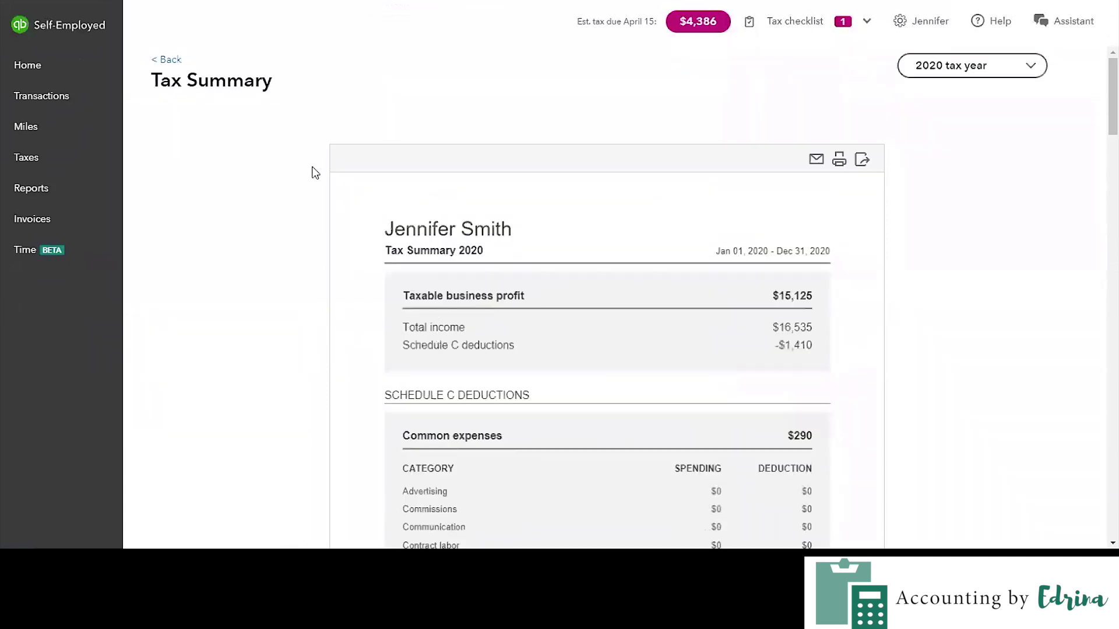
{"action": "left_click", "coordinate": [170, 60]}
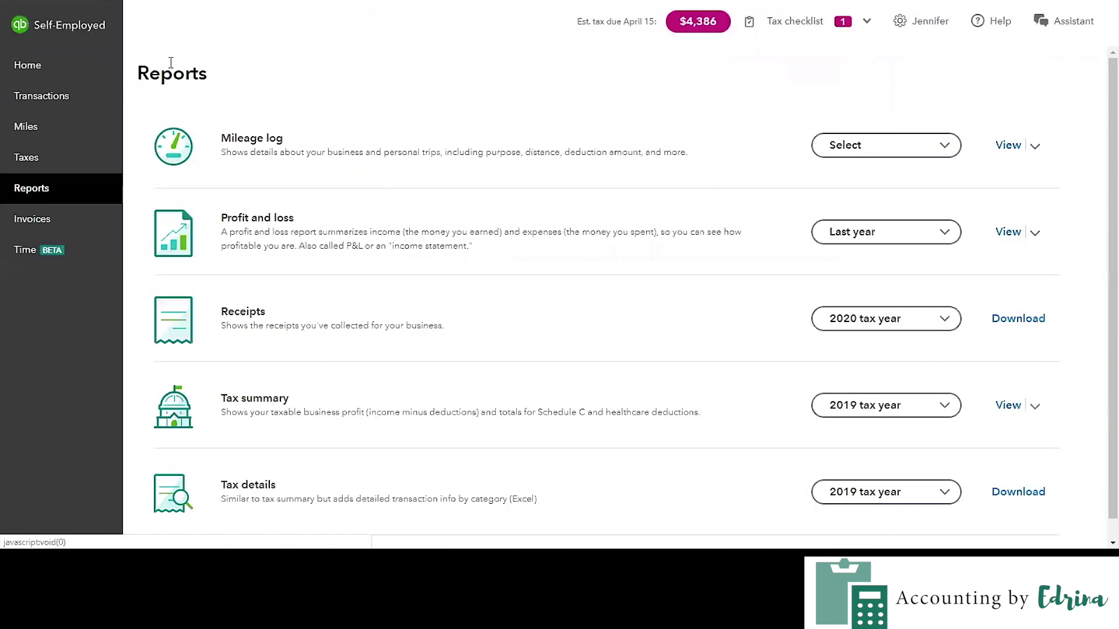
Download the Tax details report for the 2020 tax year as QBSE_ScheduleCTransactions_2020 and open the saved file in Excel.
{"action": "scroll", "coordinate": [555, 324], "scroll_direction": "down", "scroll_amount": 1}
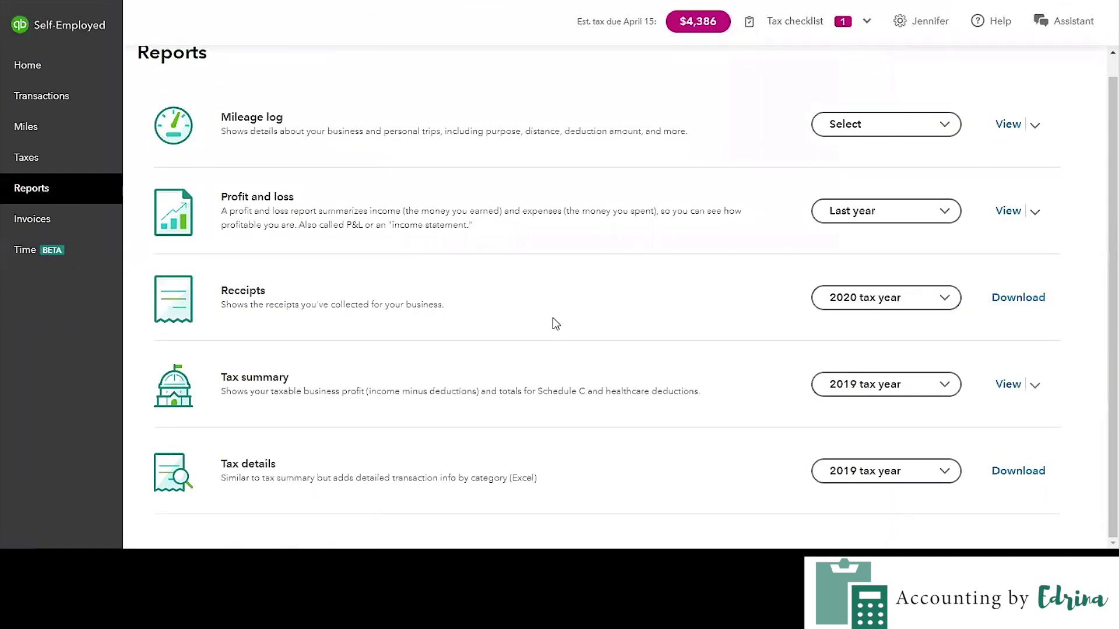
{"action": "left_click", "coordinate": [949, 472]}
{"action": "left_click", "coordinate": [904, 503]}
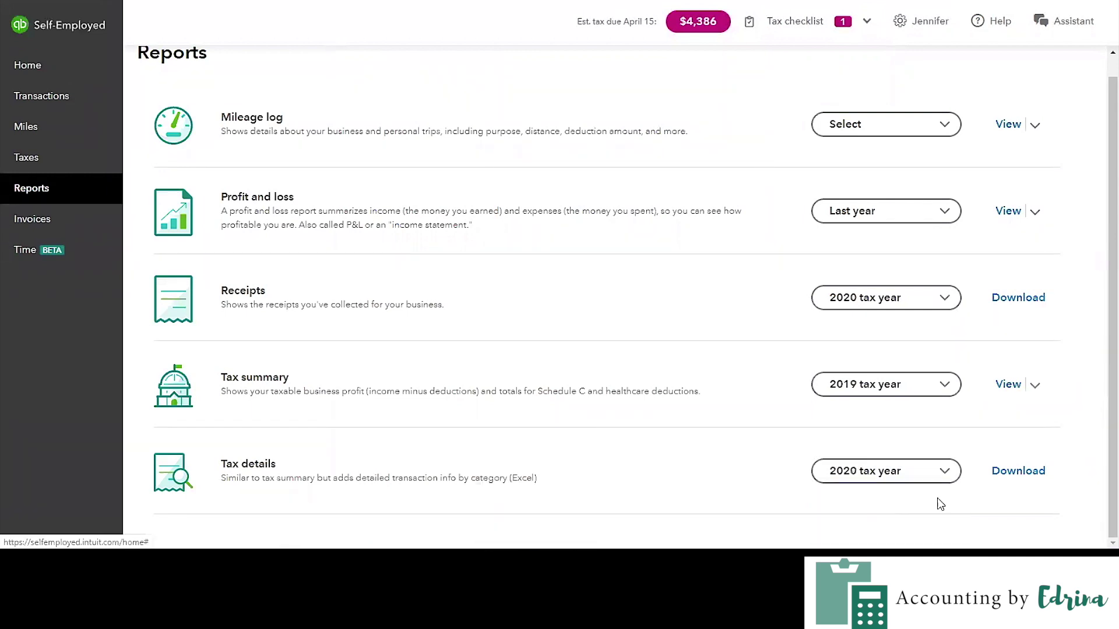
{"action": "left_click", "coordinate": [1032, 474]}
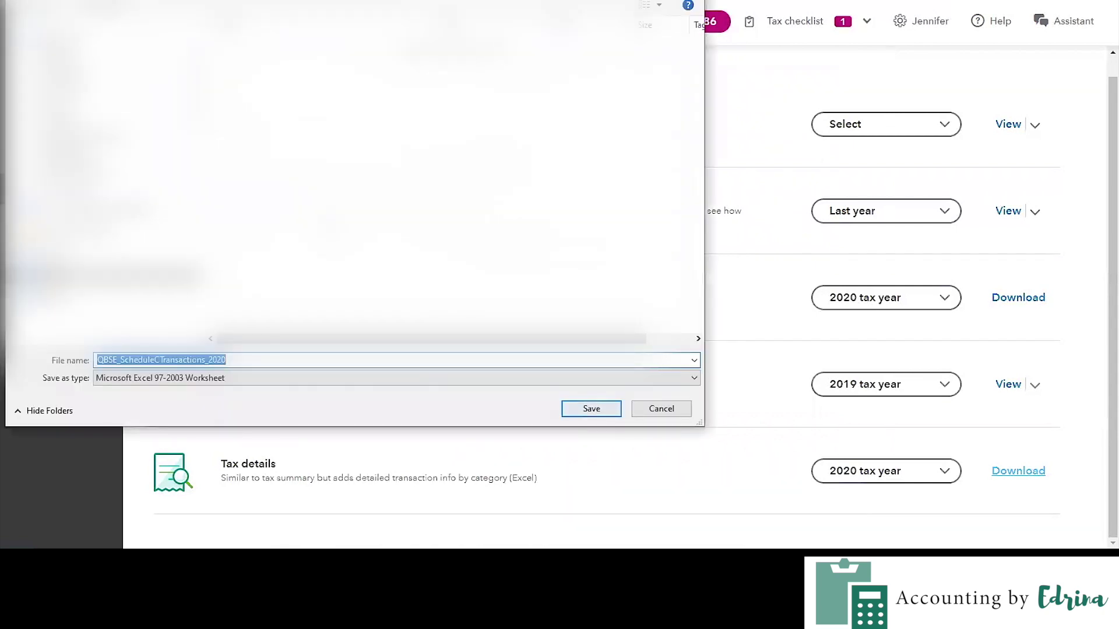
{"action": "left_click", "coordinate": [580, 409]}
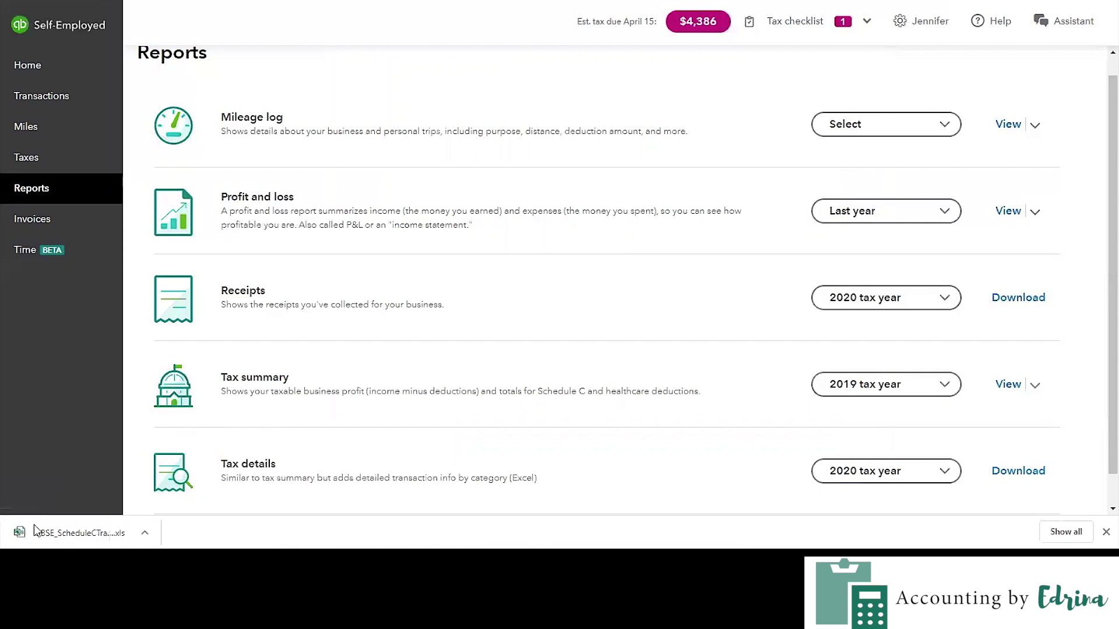
{"action": "left_click", "coordinate": [70, 543]}
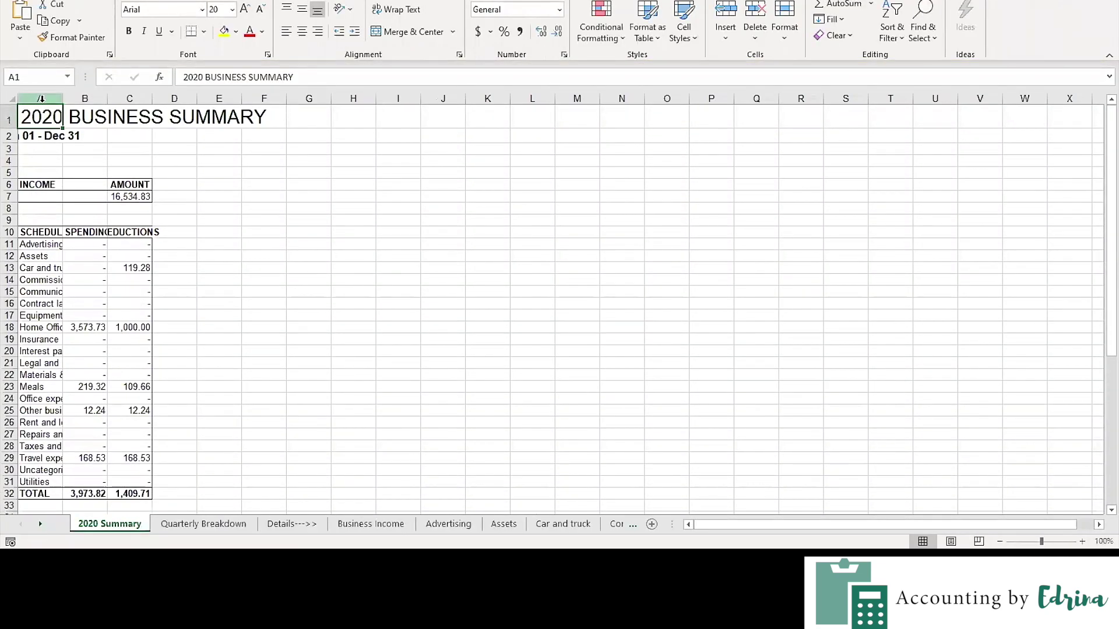
Fit columns A to C of the 2020 Summary sheet to their contents and check the title and date range.
{"action": "left_click_drag", "start_coordinate": [40, 98], "coordinate": [143, 98]}
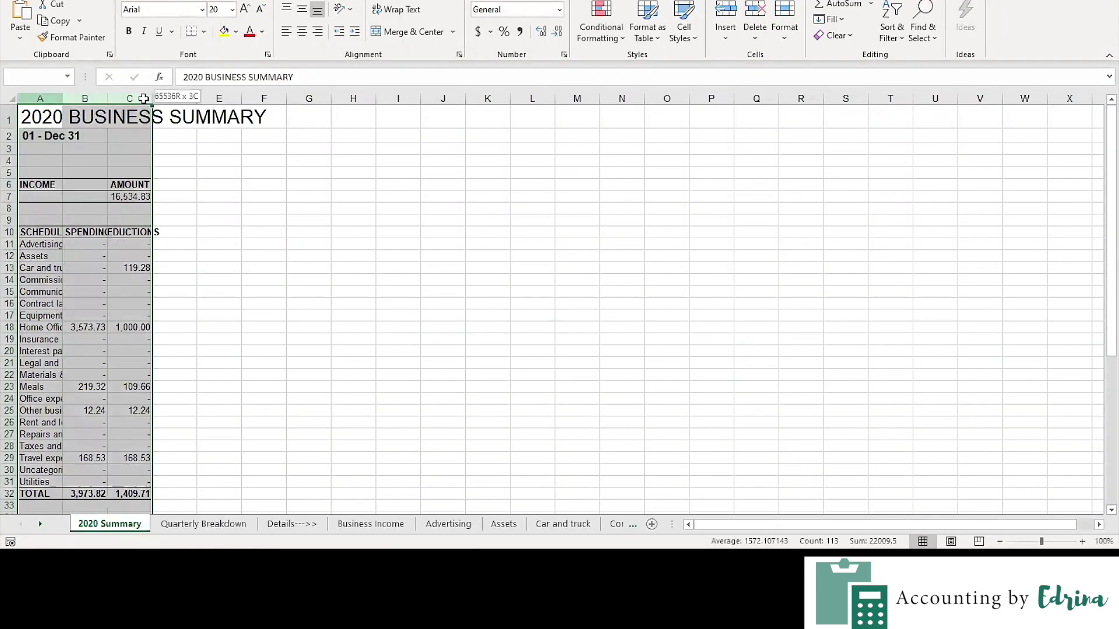
{"action": "double_click", "coordinate": [150, 98]}
{"action": "left_click", "coordinate": [379, 324]}
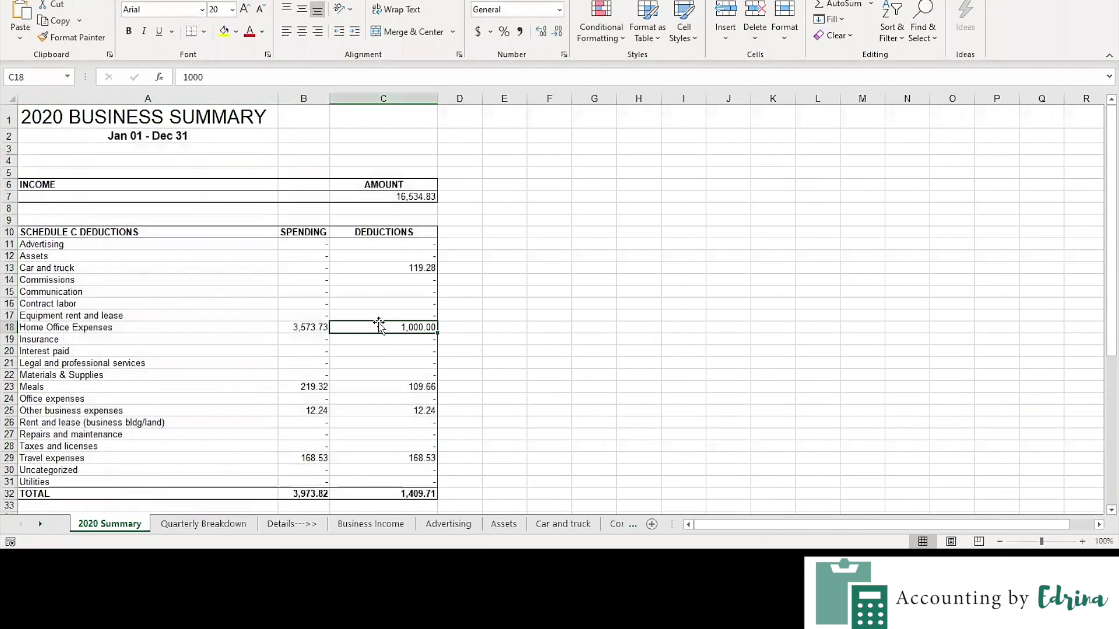
{"action": "left_click", "coordinate": [253, 126]}
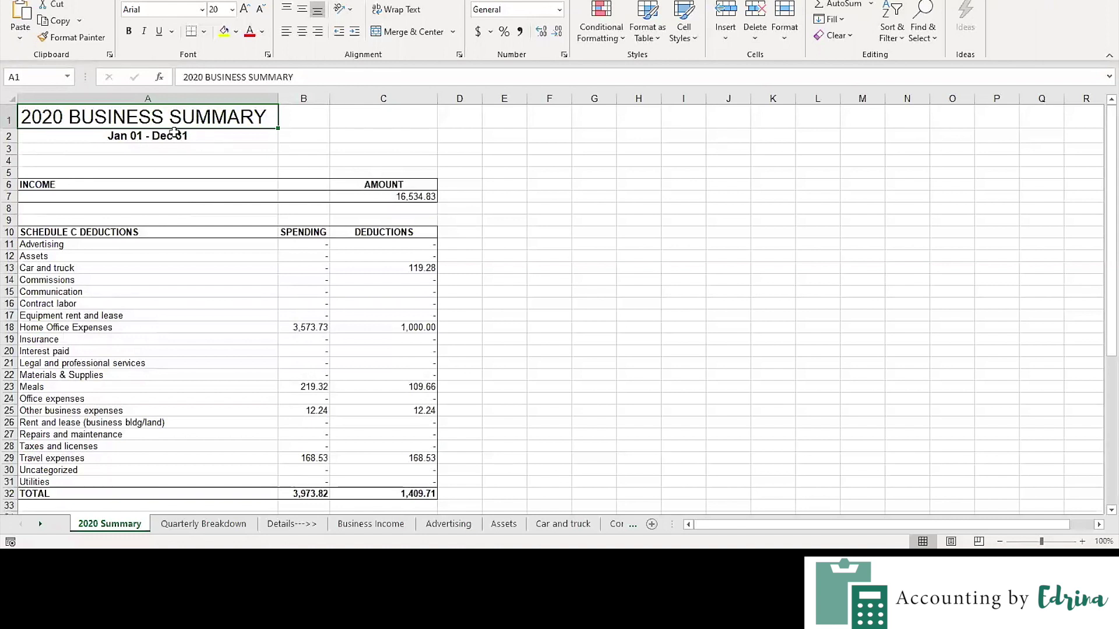
{"action": "left_click", "coordinate": [173, 133]}
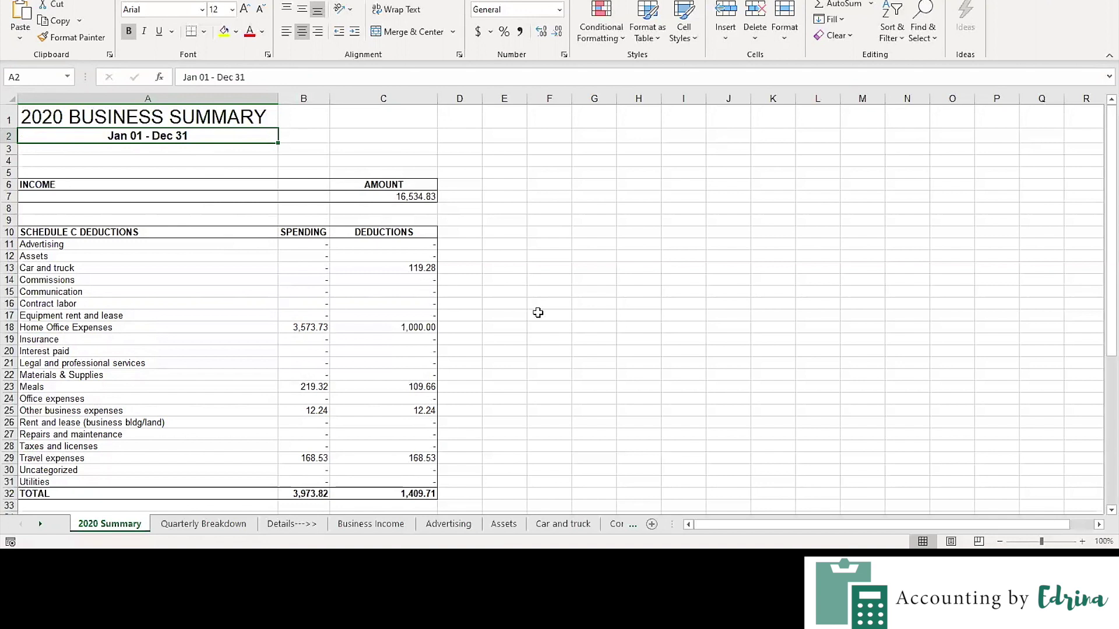
Make more sheet names visible, then fit all columns of the Quarterly Breakdown sheet to their contents and narrow column A.
{"action": "left_click_drag", "start_coordinate": [672, 524], "coordinate": [742, 542]}
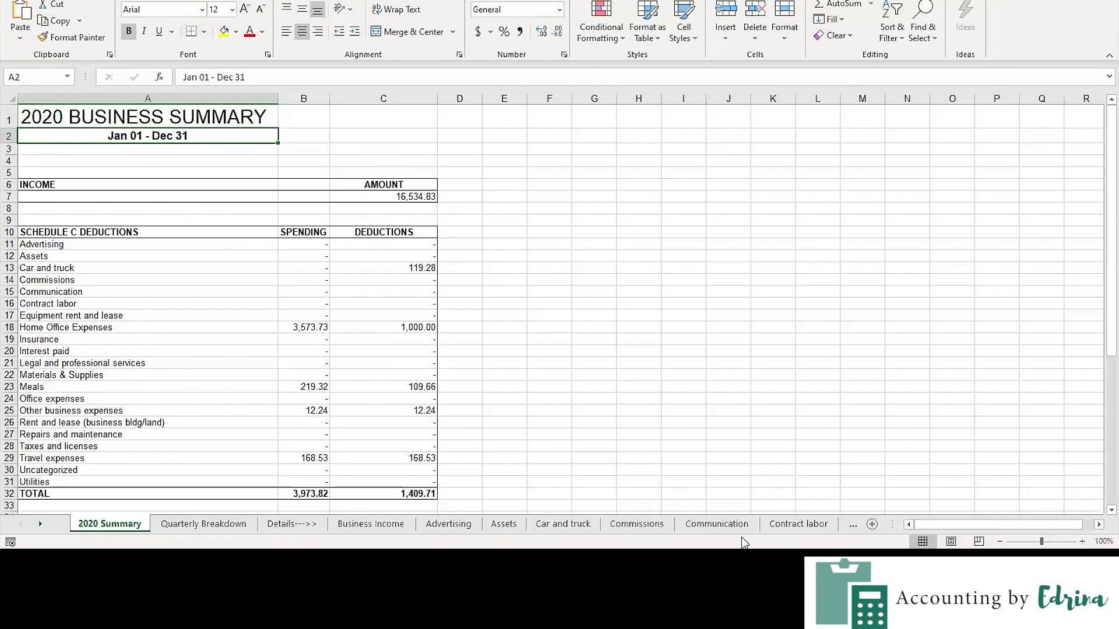
{"action": "left_click", "coordinate": [228, 527]}
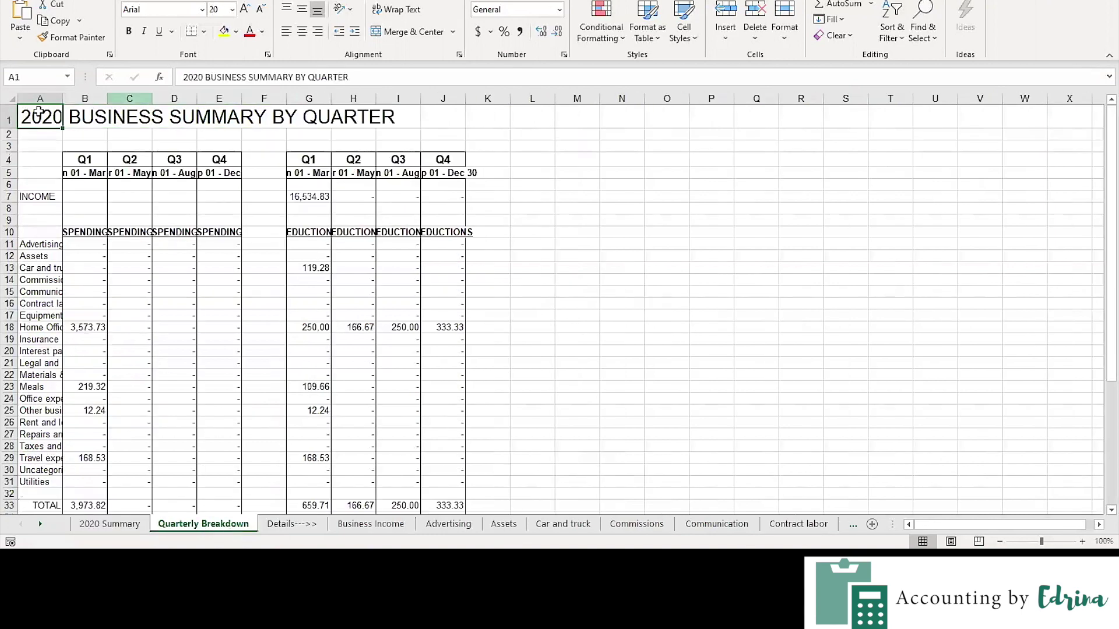
{"action": "left_click", "coordinate": [11, 98]}
{"action": "double_click", "coordinate": [62, 98]}
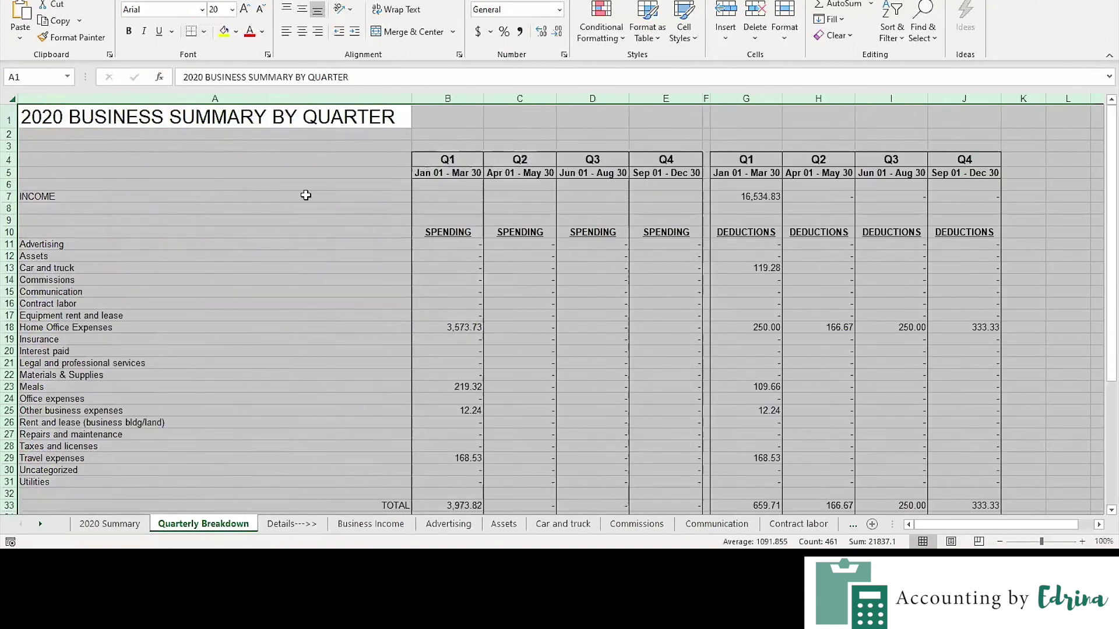
{"action": "left_click", "coordinate": [306, 196]}
{"action": "left_click_drag", "start_coordinate": [411, 99], "coordinate": [232, 111]}
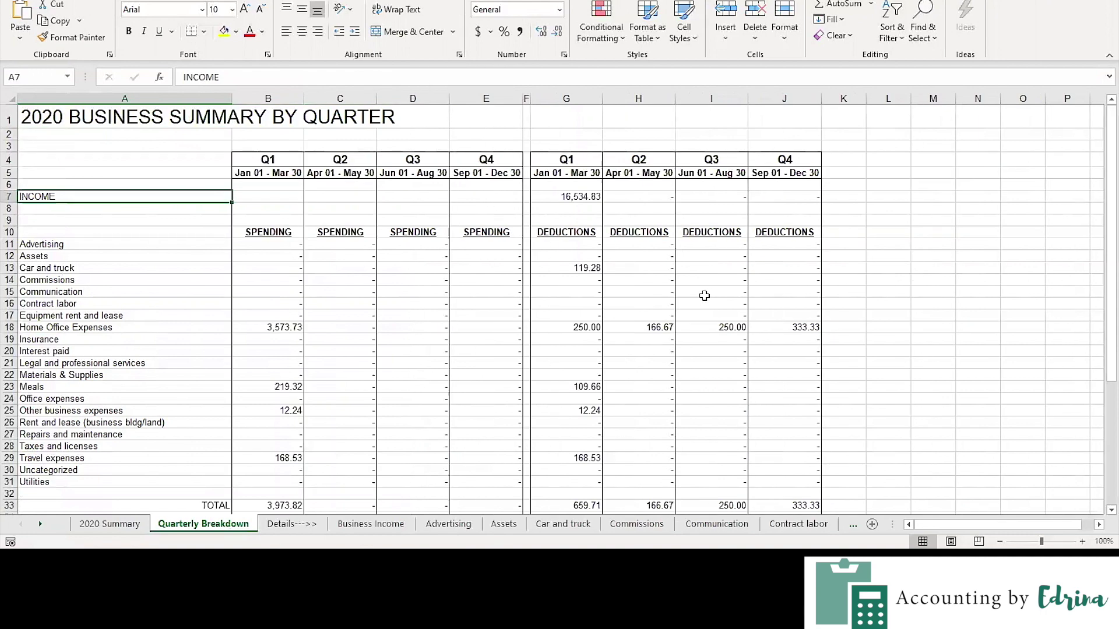
Examine the quarterly spending, deductions, transfers and miles tracked, including the Home Office Expenses row.
{"action": "scroll", "coordinate": [704, 296], "scroll_direction": "down", "scroll_amount": 3}
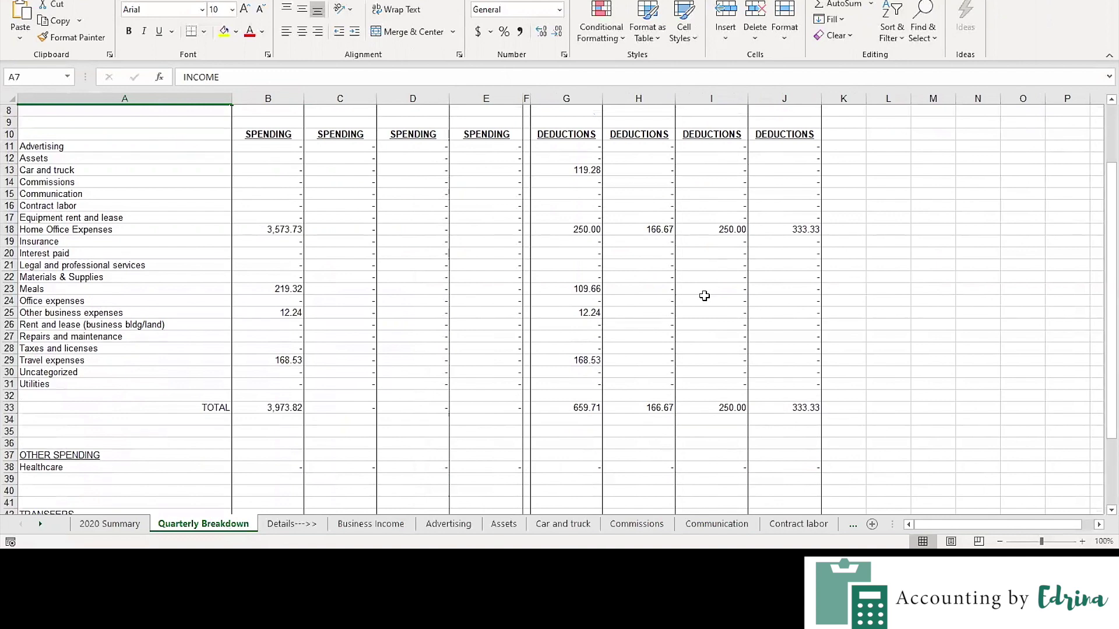
{"action": "scroll", "coordinate": [704, 296], "scroll_direction": "down", "scroll_amount": 2}
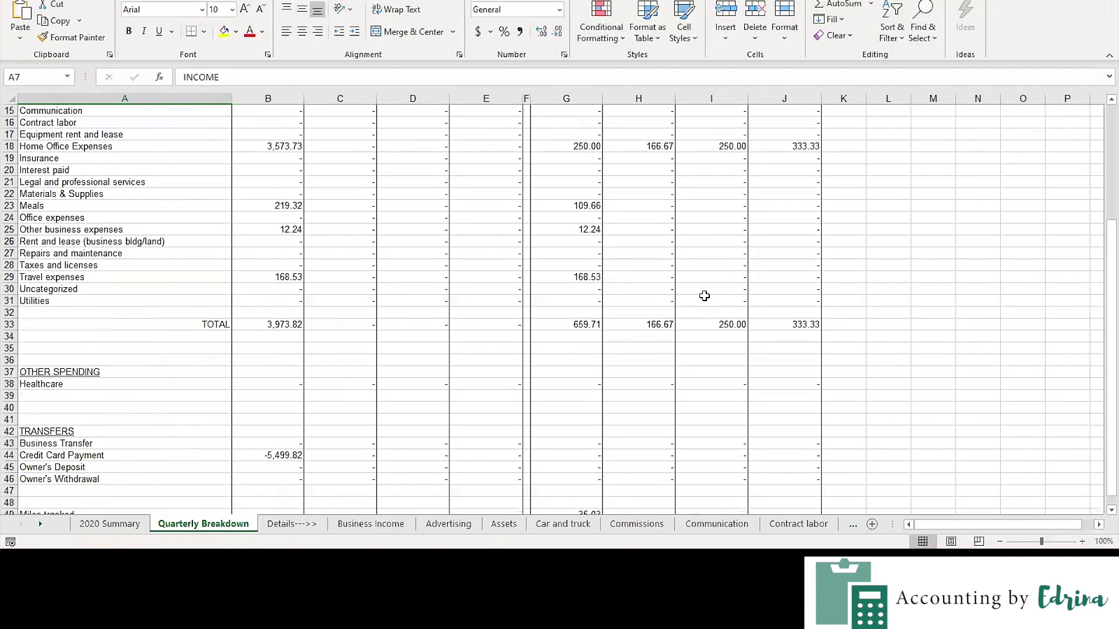
{"action": "scroll", "coordinate": [628, 274], "scroll_direction": "down", "scroll_amount": 3}
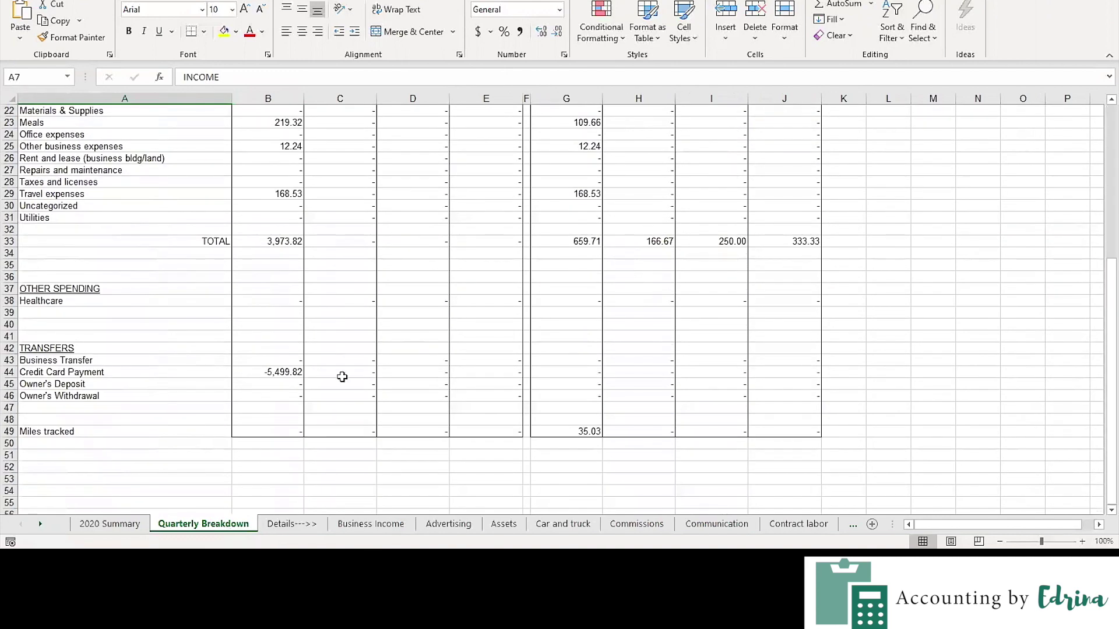
{"action": "scroll", "coordinate": [381, 247], "scroll_direction": "up", "scroll_amount": 2}
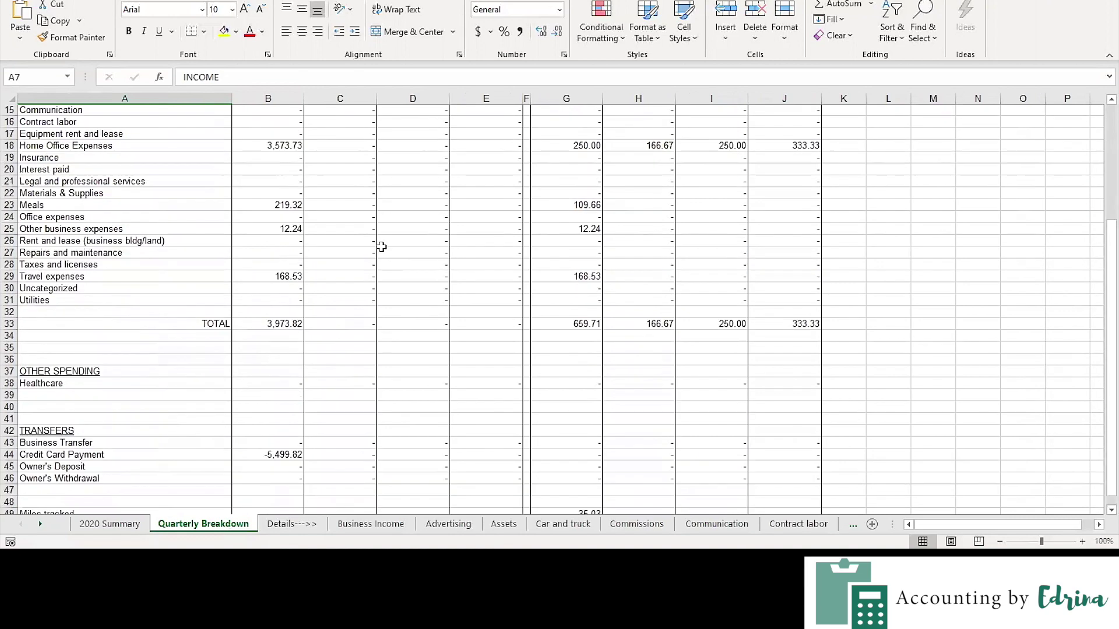
{"action": "scroll", "coordinate": [576, 220], "scroll_direction": "up", "scroll_amount": 2}
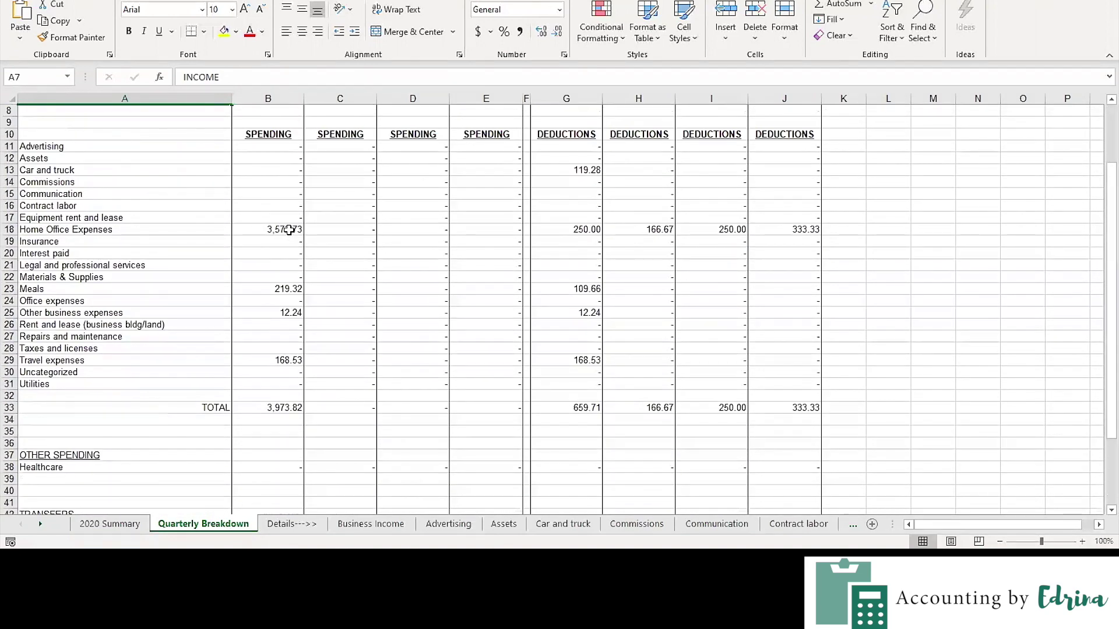
{"action": "left_click", "coordinate": [287, 229]}
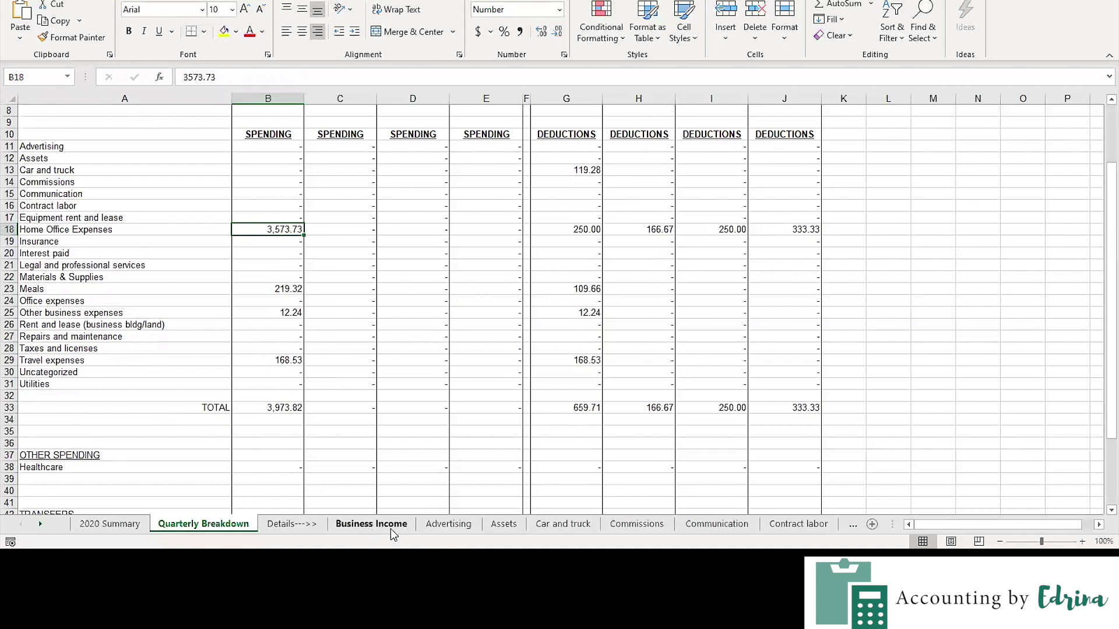
{"action": "left_click", "coordinate": [135, 231]}
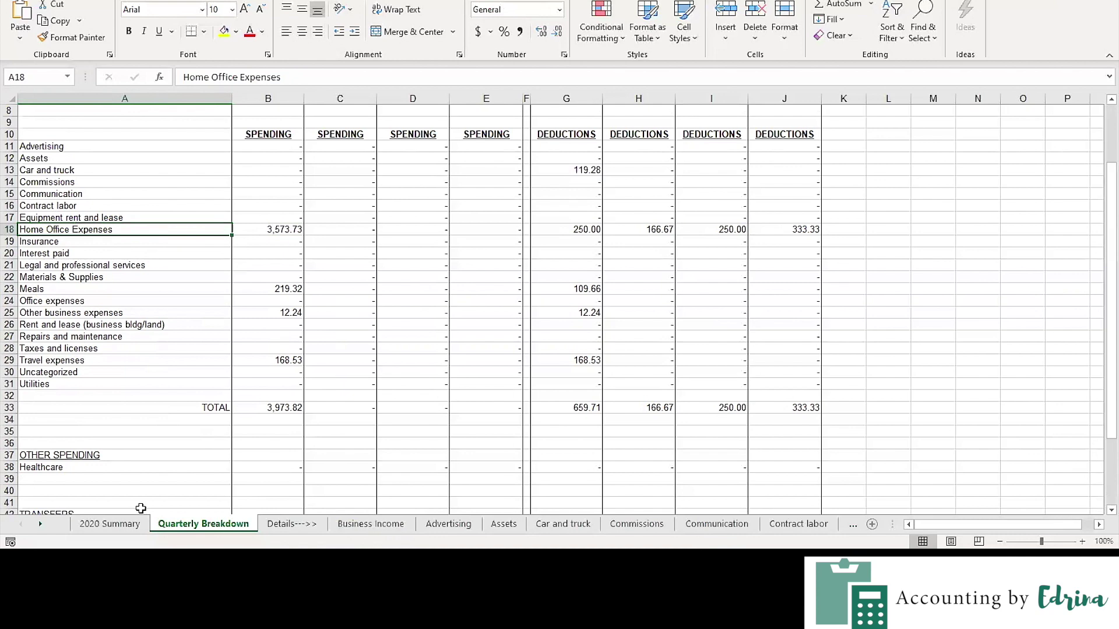
Fit all columns of the Home Office Expenses sheet to their contents and select the transaction amounts in C3:C9 to check their sum.
{"action": "left_click", "coordinate": [41, 524]}
{"action": "left_click", "coordinate": [40, 524]}
{"action": "left_click", "coordinate": [41, 525]}
{"action": "left_click", "coordinate": [41, 524]}
{"action": "left_click", "coordinate": [41, 525]}
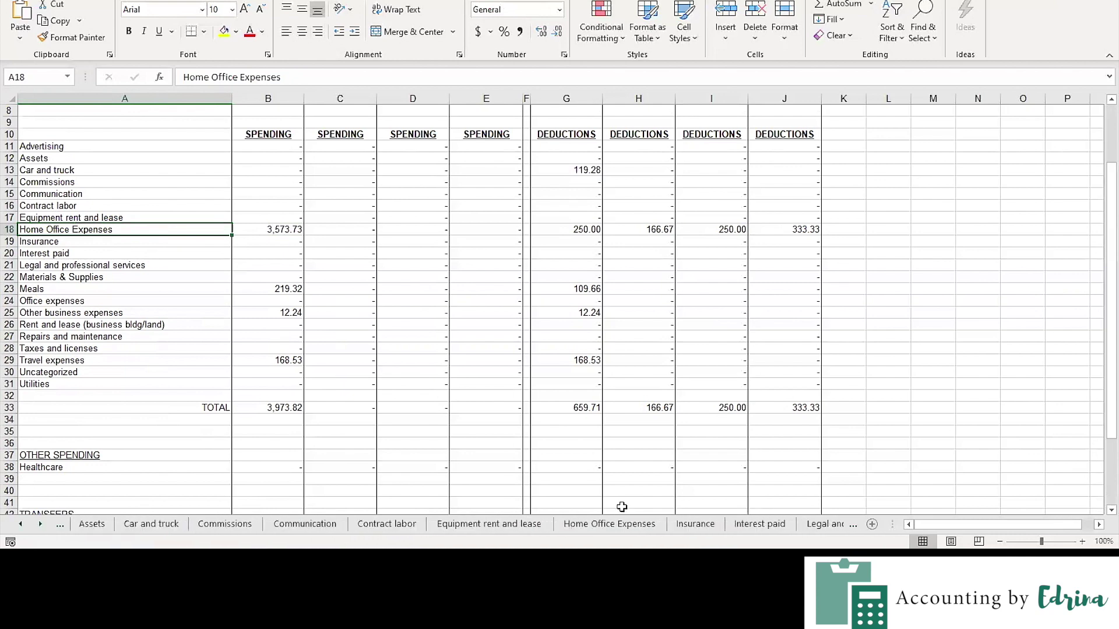
{"action": "left_click", "coordinate": [621, 524]}
{"action": "left_click", "coordinate": [11, 99]}
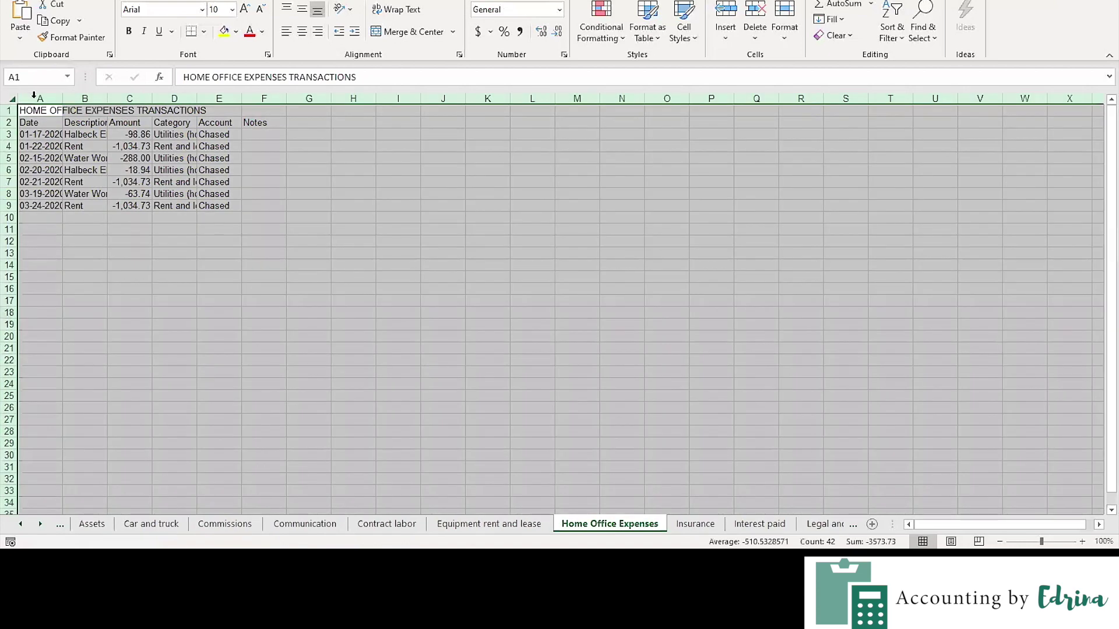
{"action": "double_click", "coordinate": [62, 96]}
{"action": "left_click", "coordinate": [271, 219]}
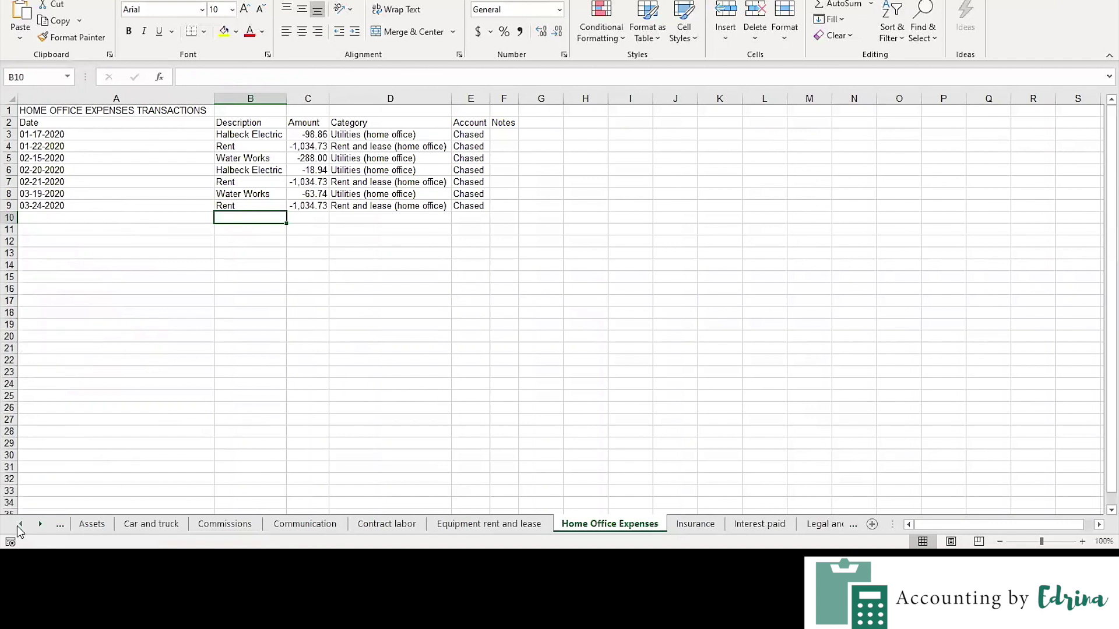
{"action": "left_click_drag", "start_coordinate": [311, 133], "coordinate": [308, 206]}
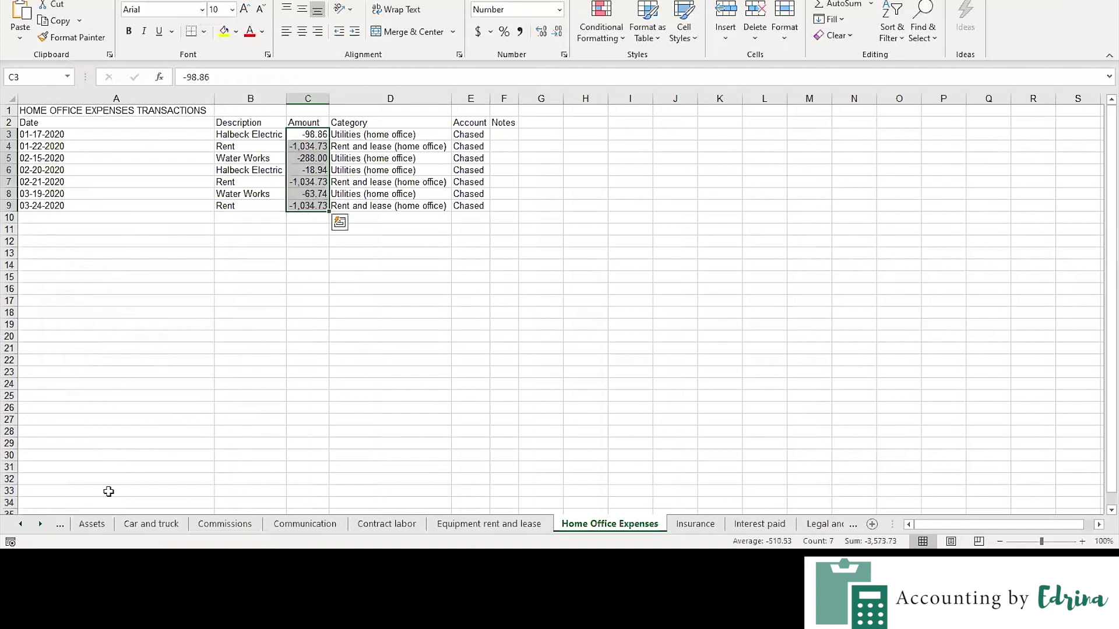
Review the Business Income sheet, selecting the amounts in C3:C12 and the account entries in E3:E12.
{"action": "left_click", "coordinate": [21, 524]}
{"action": "left_click", "coordinate": [20, 524]}
{"action": "left_click", "coordinate": [20, 524]}
{"action": "left_click", "coordinate": [21, 523]}
{"action": "left_click", "coordinate": [20, 524]}
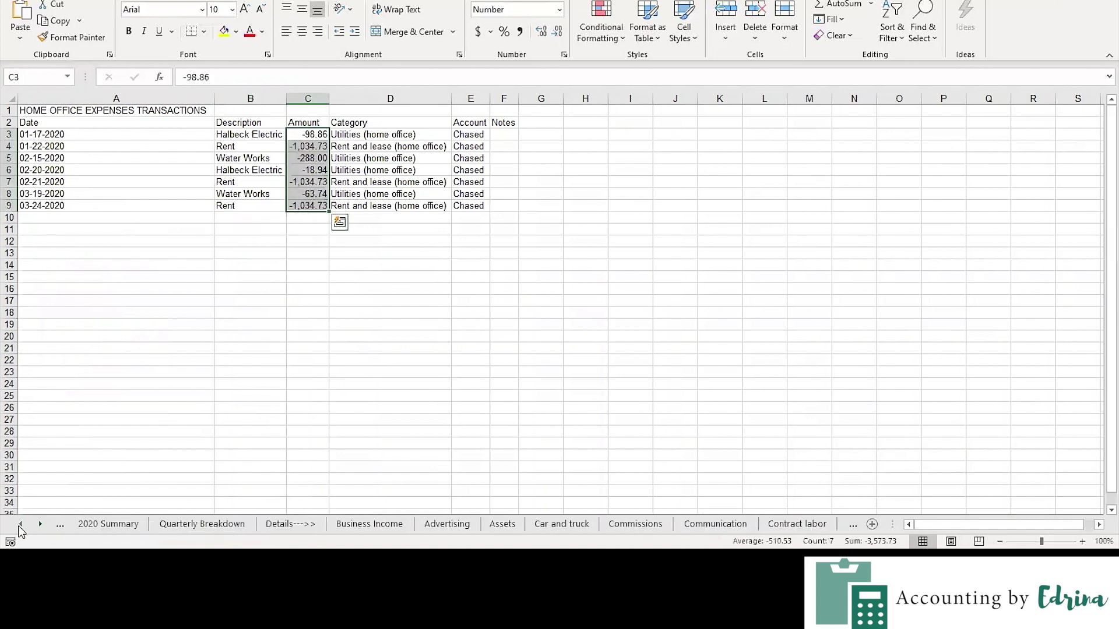
{"action": "left_click", "coordinate": [370, 524]}
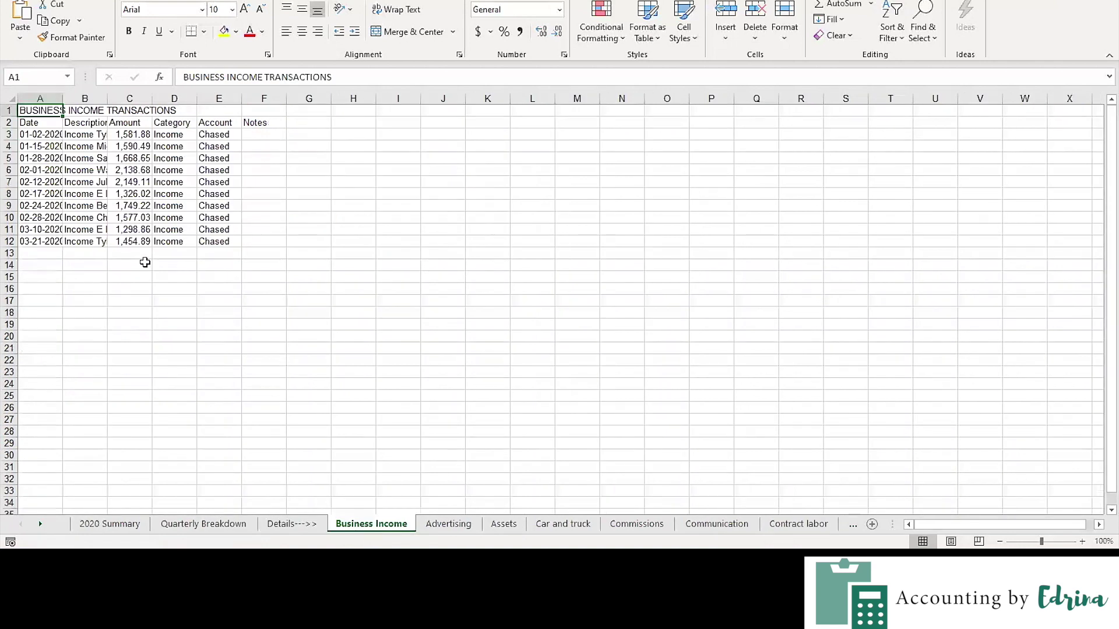
{"action": "left_click_drag", "start_coordinate": [130, 135], "coordinate": [133, 242]}
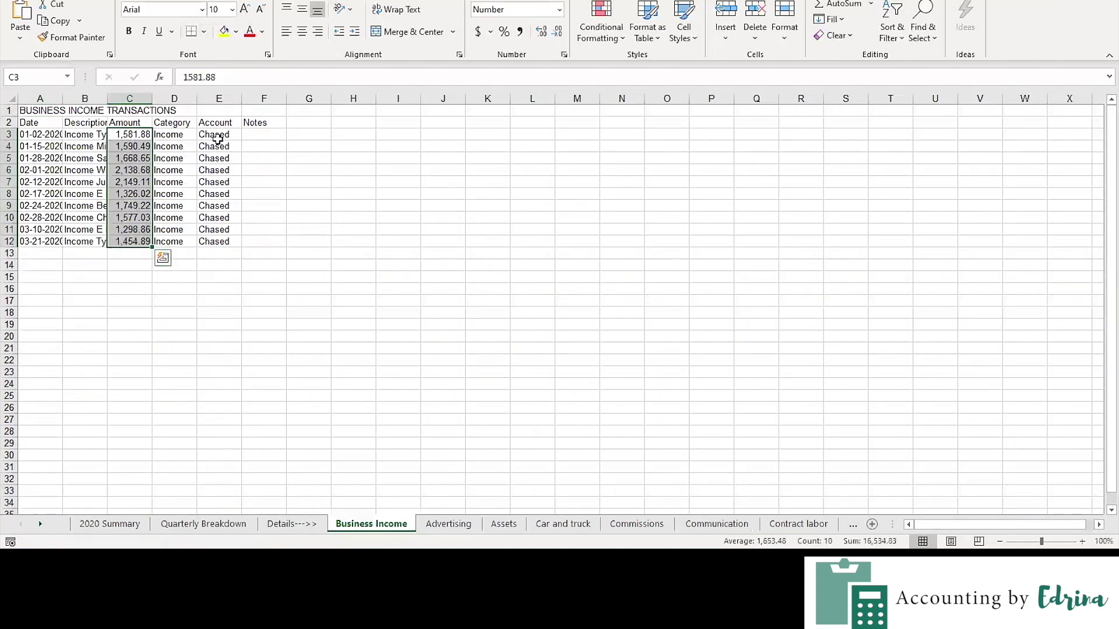
{"action": "left_click_drag", "start_coordinate": [217, 138], "coordinate": [225, 243]}
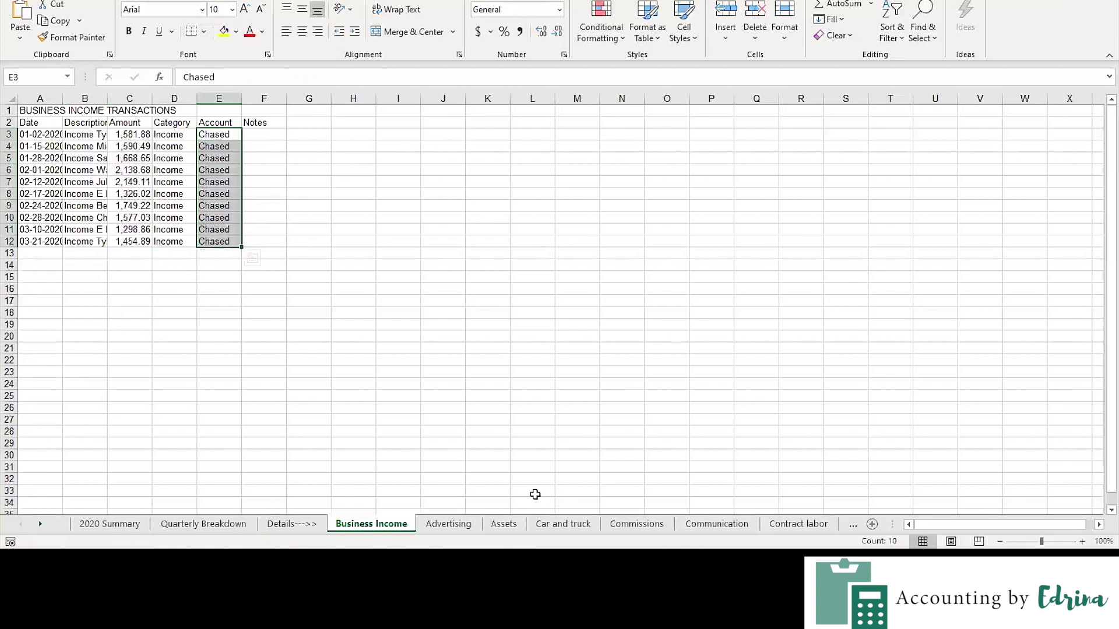
View the Advertising, Assets and 2020 Summary sheets, and select the Q1 Meals spending on the Quarterly Breakdown sheet.
{"action": "left_click", "coordinate": [466, 526]}
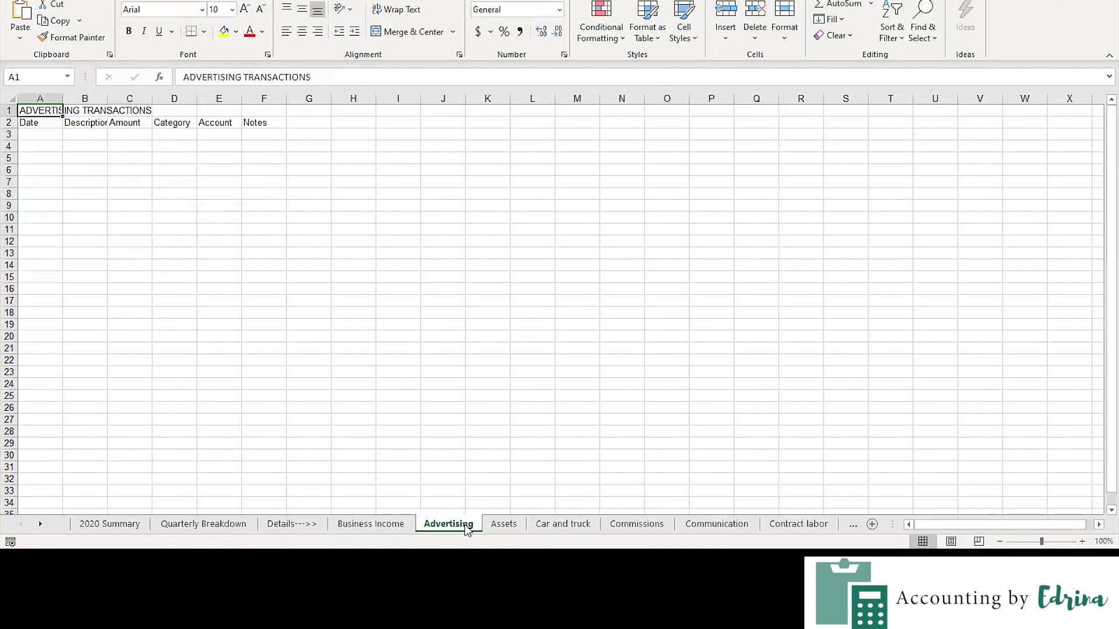
{"action": "left_click", "coordinate": [506, 524]}
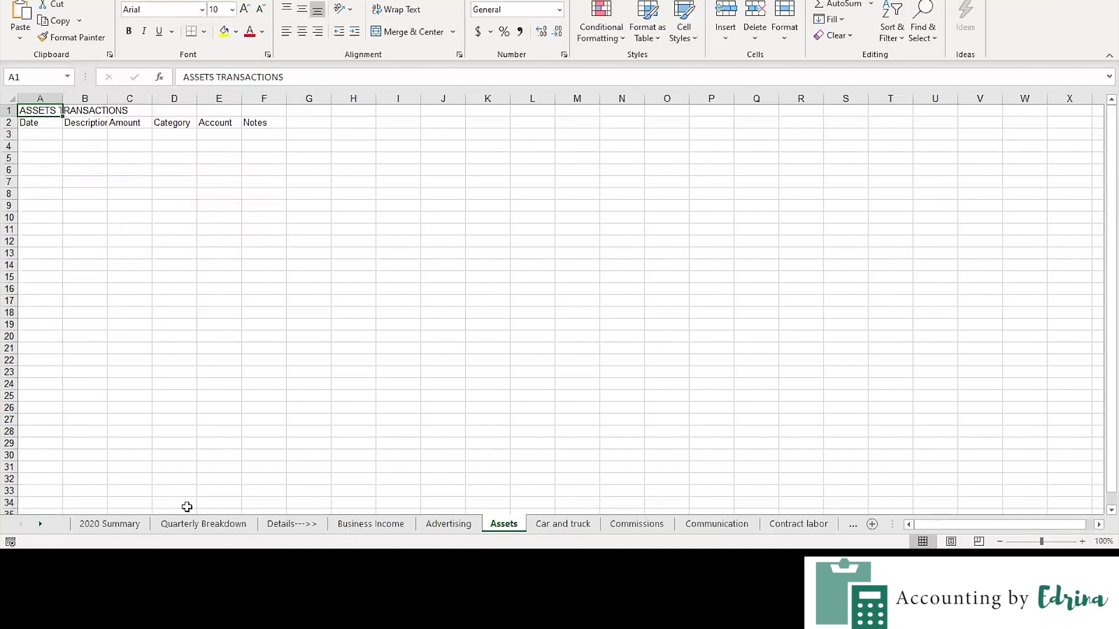
{"action": "left_click", "coordinate": [131, 526]}
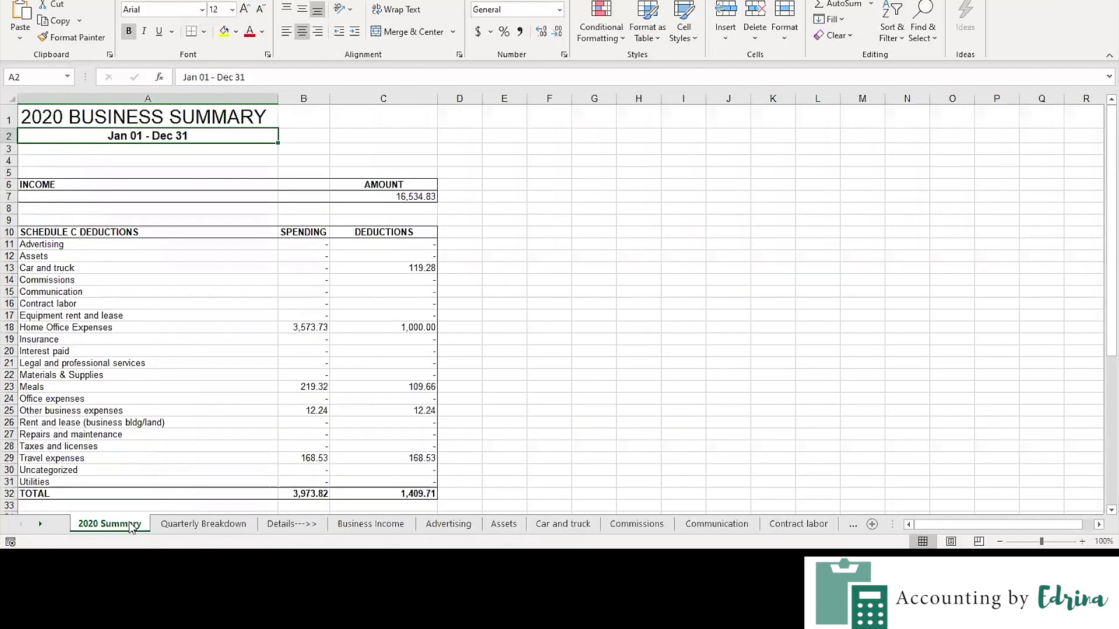
{"action": "left_click", "coordinate": [201, 524]}
{"action": "left_click", "coordinate": [278, 290]}
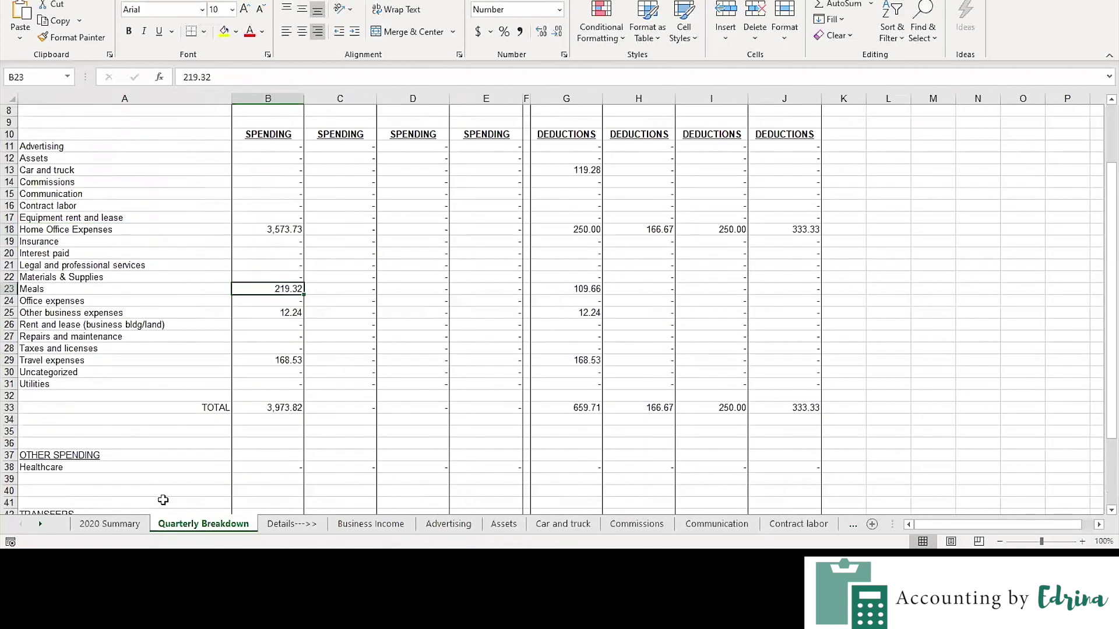
Fit all columns of the Meals sheet to their contents and check the descriptions of the meal transactions.
{"action": "left_click", "coordinate": [40, 524]}
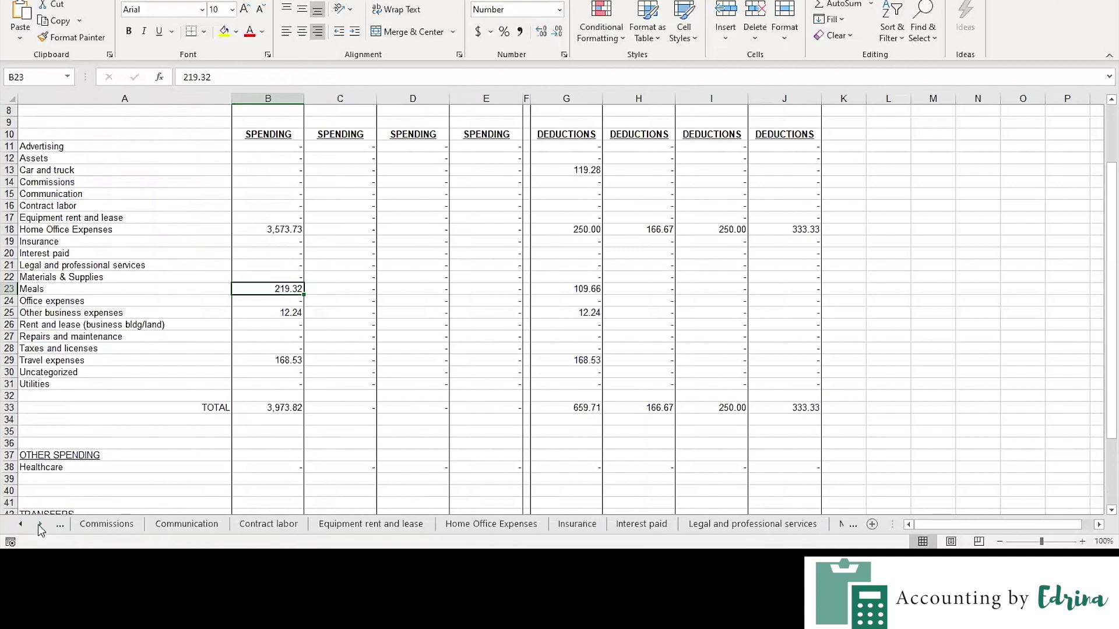
{"action": "left_click", "coordinate": [40, 525]}
{"action": "left_click", "coordinate": [477, 523]}
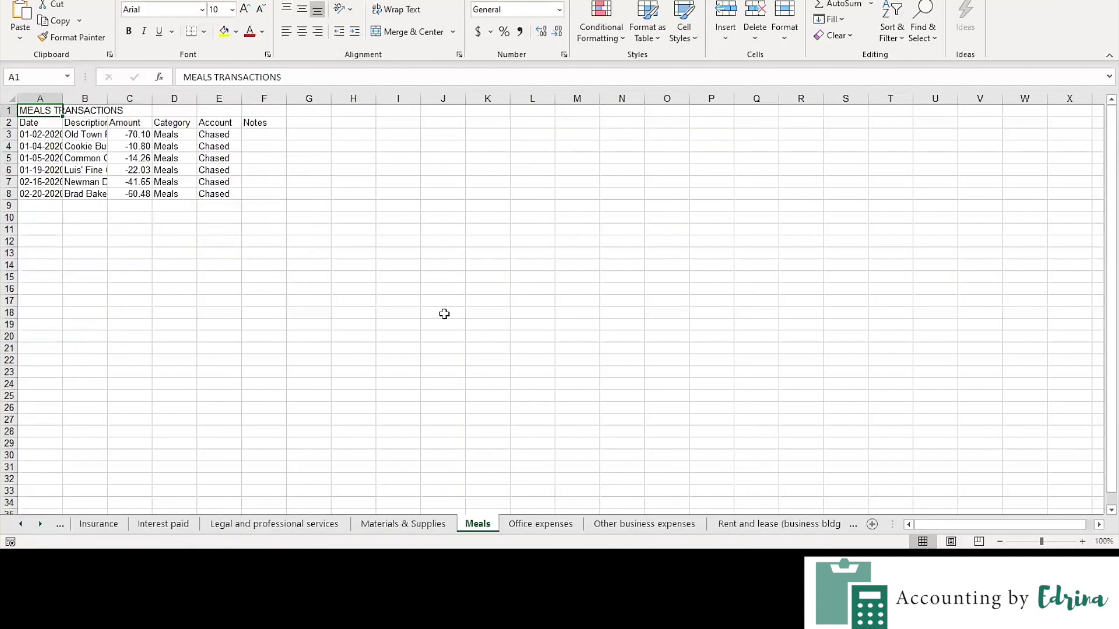
{"action": "left_click", "coordinate": [9, 101]}
{"action": "double_click", "coordinate": [62, 99]}
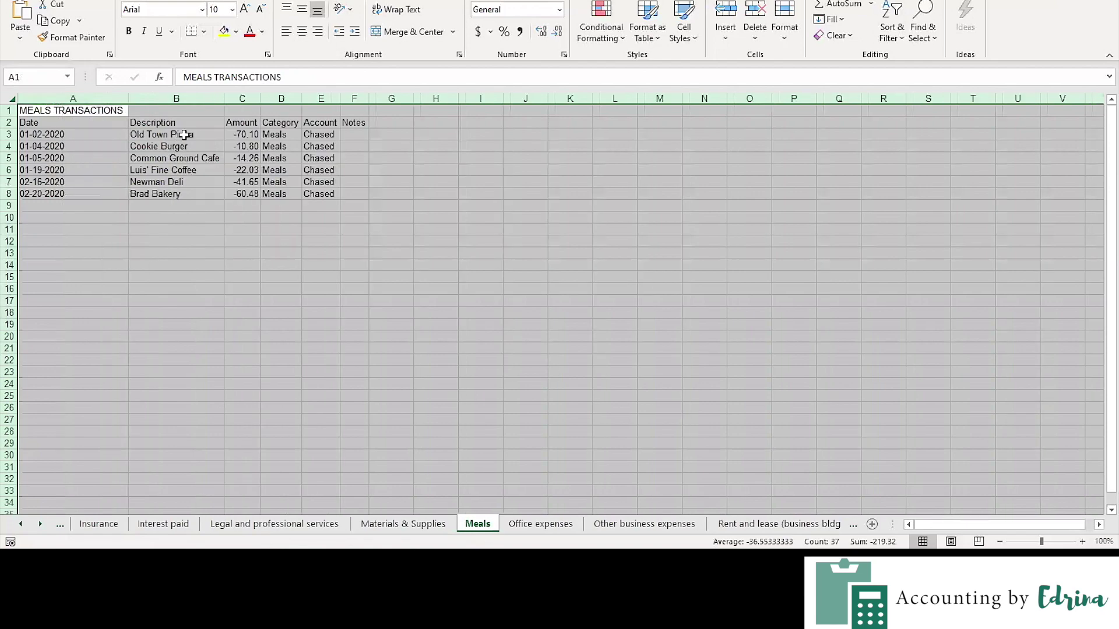
{"action": "left_click", "coordinate": [184, 134]}
{"action": "left_click_drag", "start_coordinate": [192, 182], "coordinate": [195, 147]}
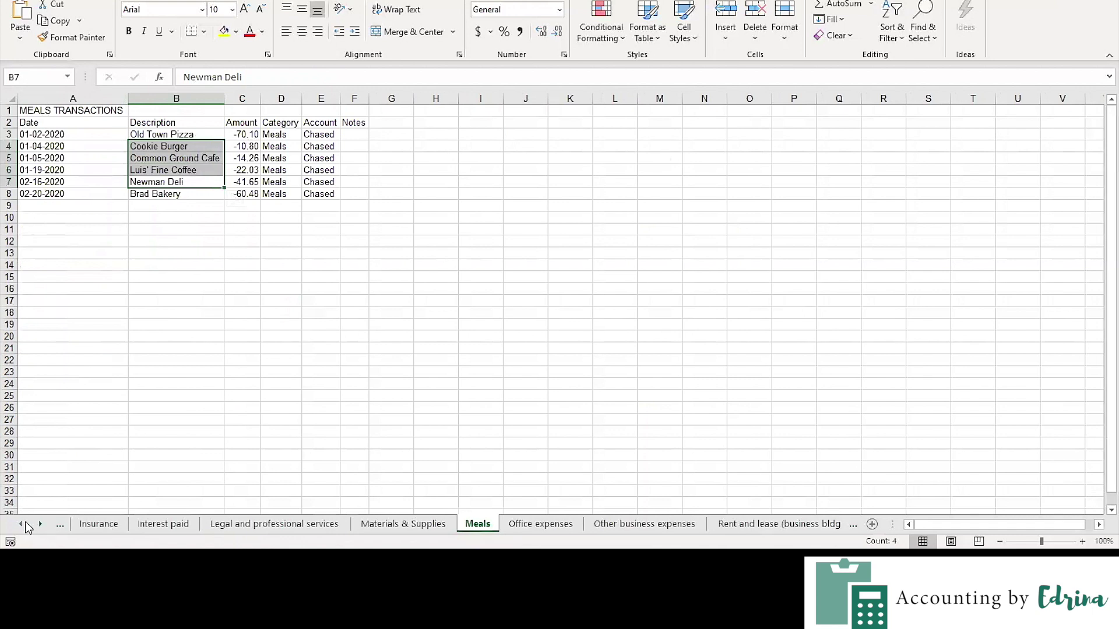
Compare the Q1 Meals spending with the Q1 Meals deduction on the Quarterly Breakdown sheet.
{"action": "left_click", "coordinate": [23, 522]}
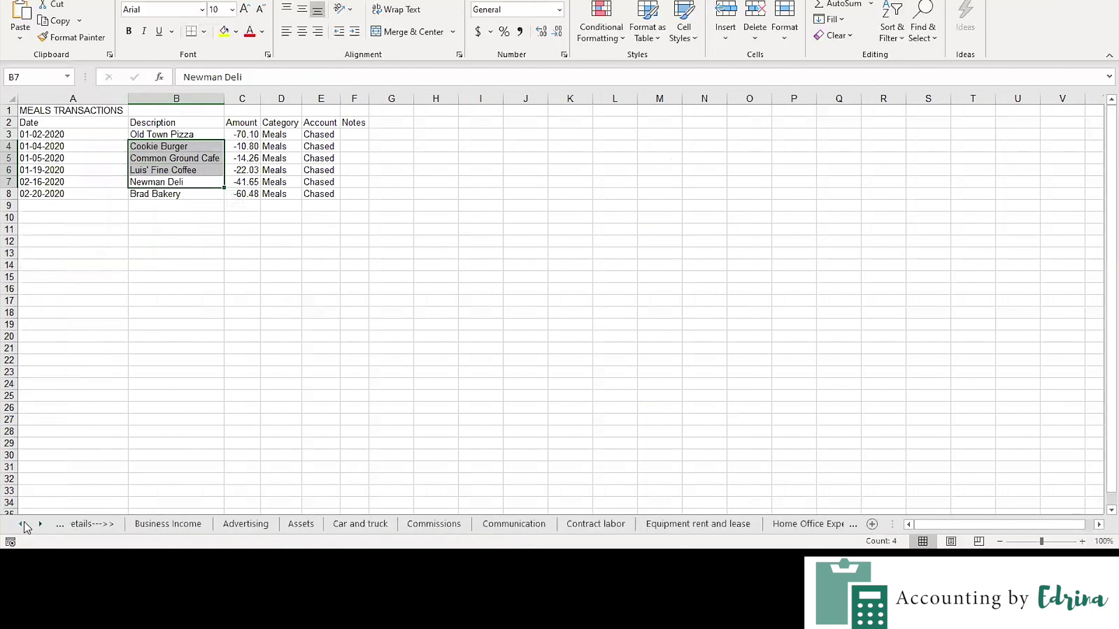
{"action": "left_click", "coordinate": [201, 526]}
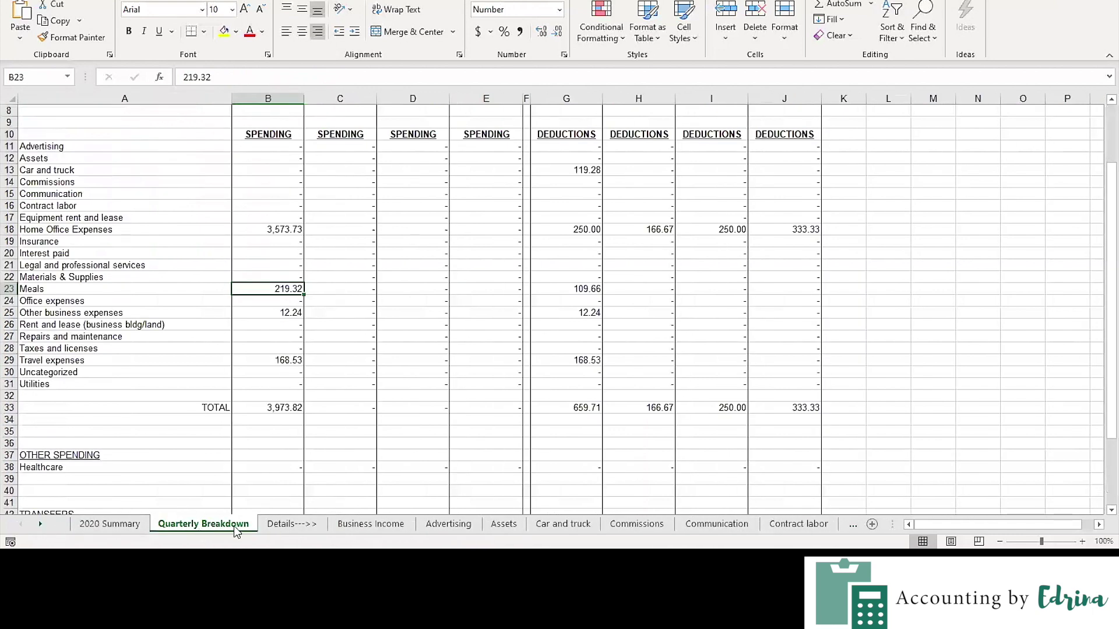
{"action": "left_click", "coordinate": [592, 288]}
{"action": "scroll", "coordinate": [582, 320], "scroll_direction": "up", "scroll_amount": 3}
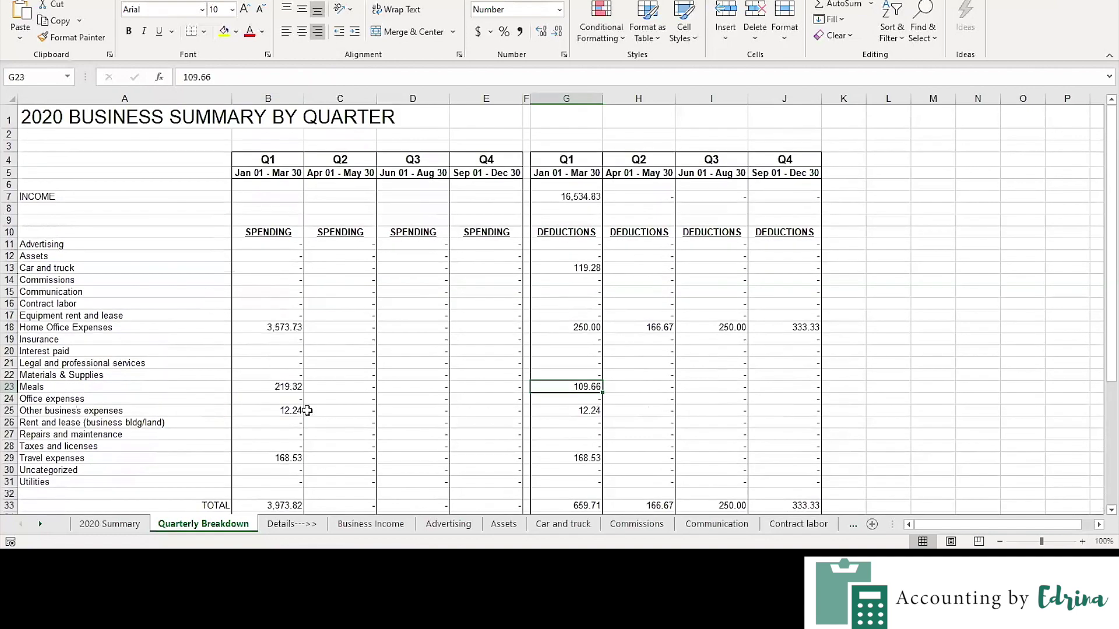
{"action": "left_click", "coordinate": [280, 386]}
{"action": "left_click", "coordinate": [589, 387]}
{"action": "scroll", "coordinate": [631, 398], "scroll_direction": "down", "scroll_amount": 2}
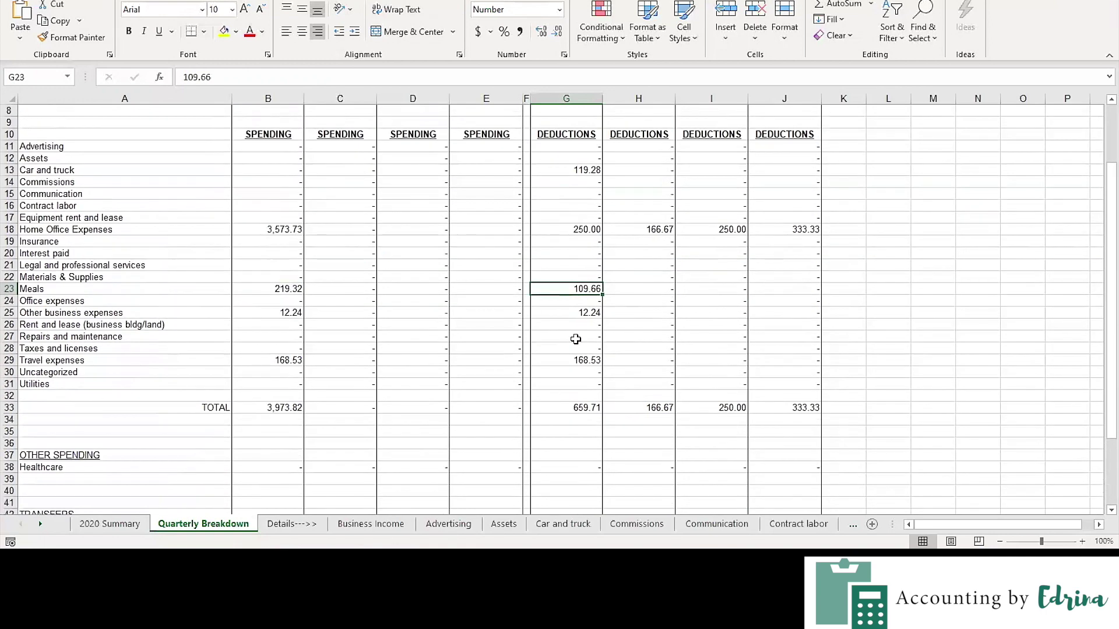
Check the Q1 travel expenses deduction and the Q1 miles tracked on the Quarterly Breakdown sheet.
{"action": "left_click", "coordinate": [597, 357]}
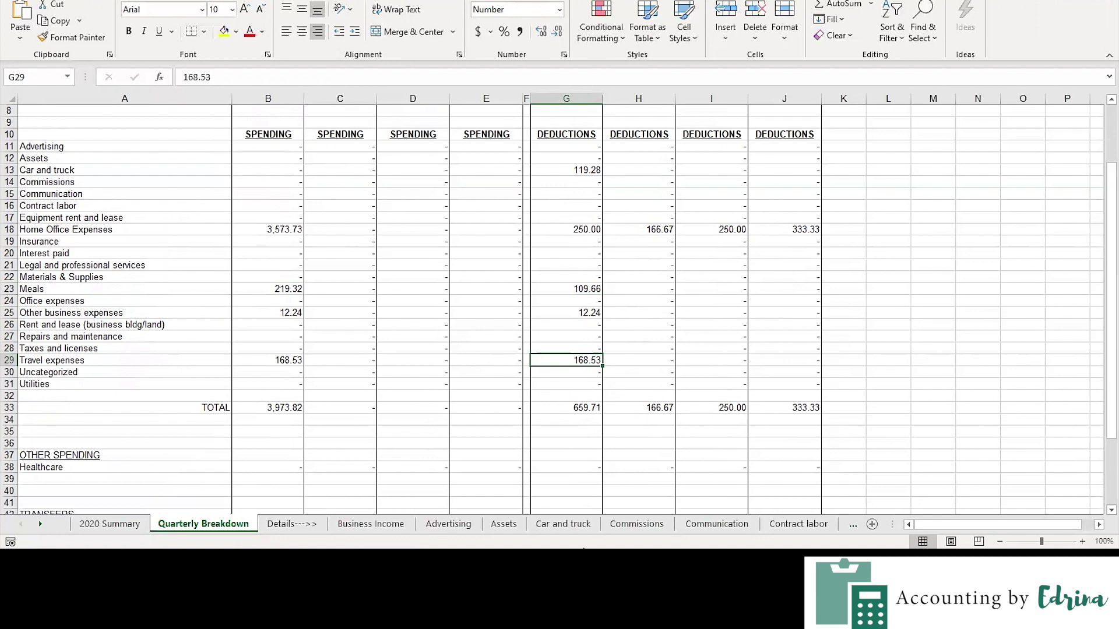
{"action": "scroll", "coordinate": [605, 350], "scroll_direction": "down", "scroll_amount": 7}
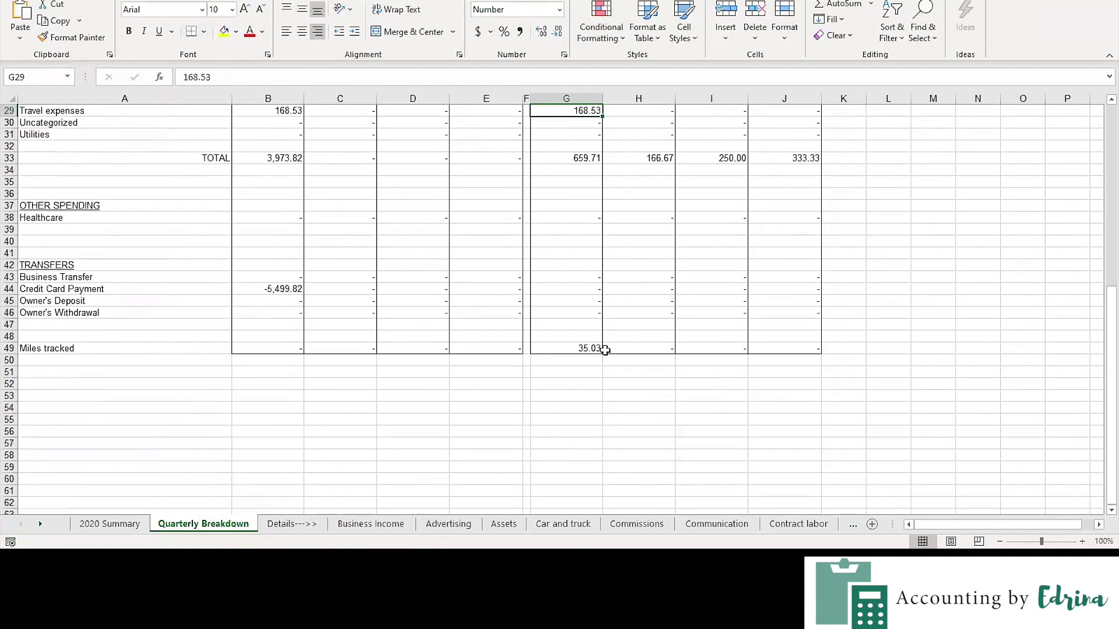
{"action": "left_click", "coordinate": [574, 348]}
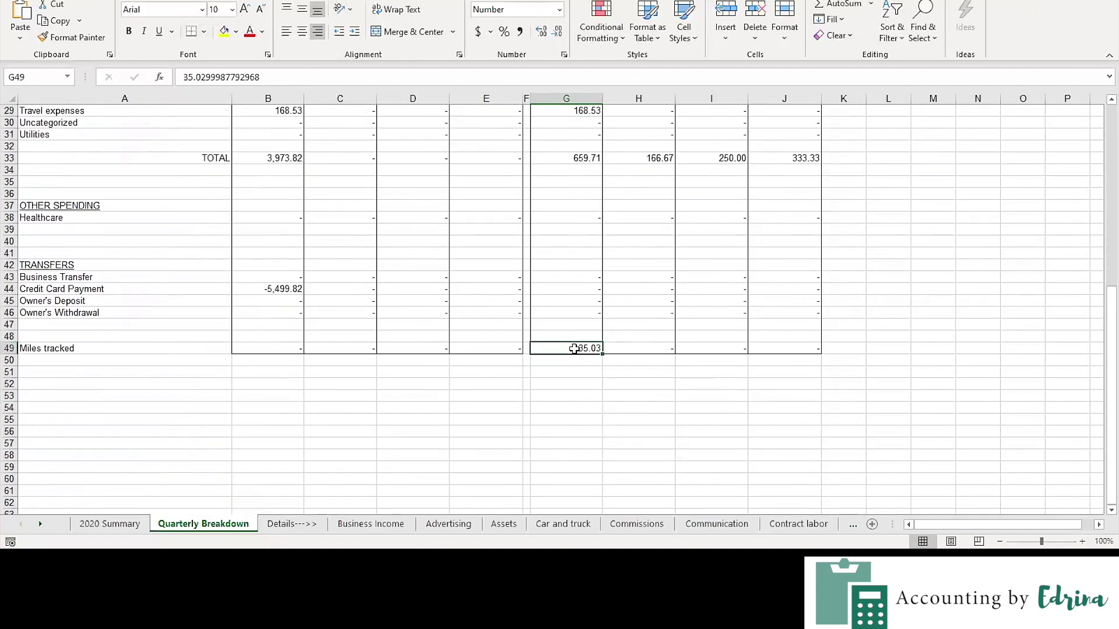
{"action": "scroll", "coordinate": [574, 348], "scroll_direction": "up", "scroll_amount": 9}
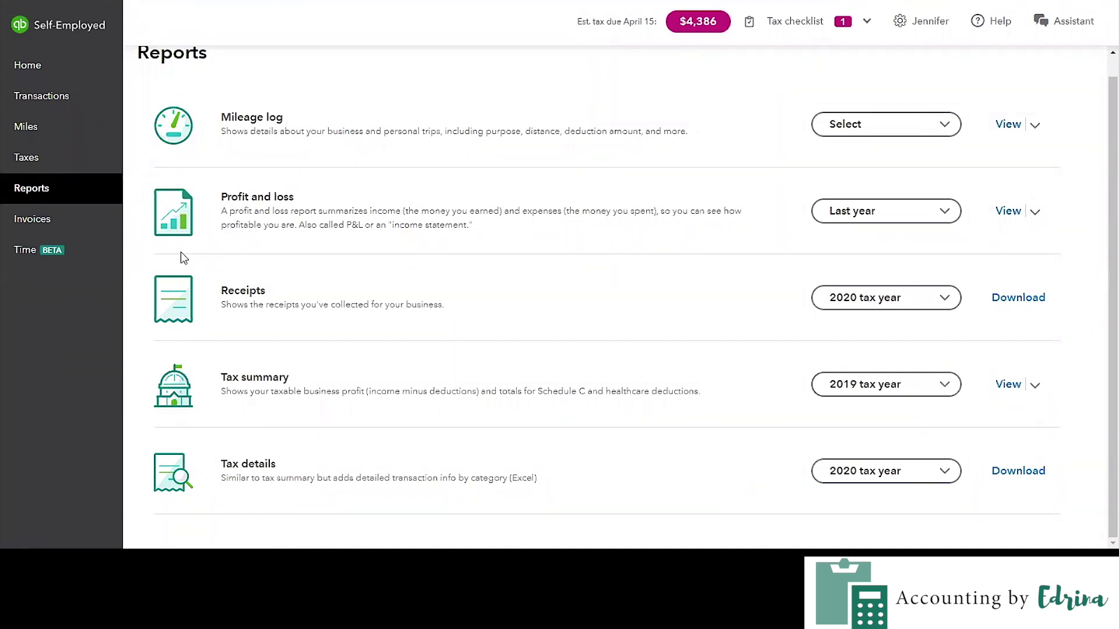
Switch to QuickBooks Self-Employed and view the 2019 annual and quarterly taxes, comparing the quarters with the Excel Quarterly Breakdown sheet.
{"action": "left_click", "coordinate": [44, 167]}
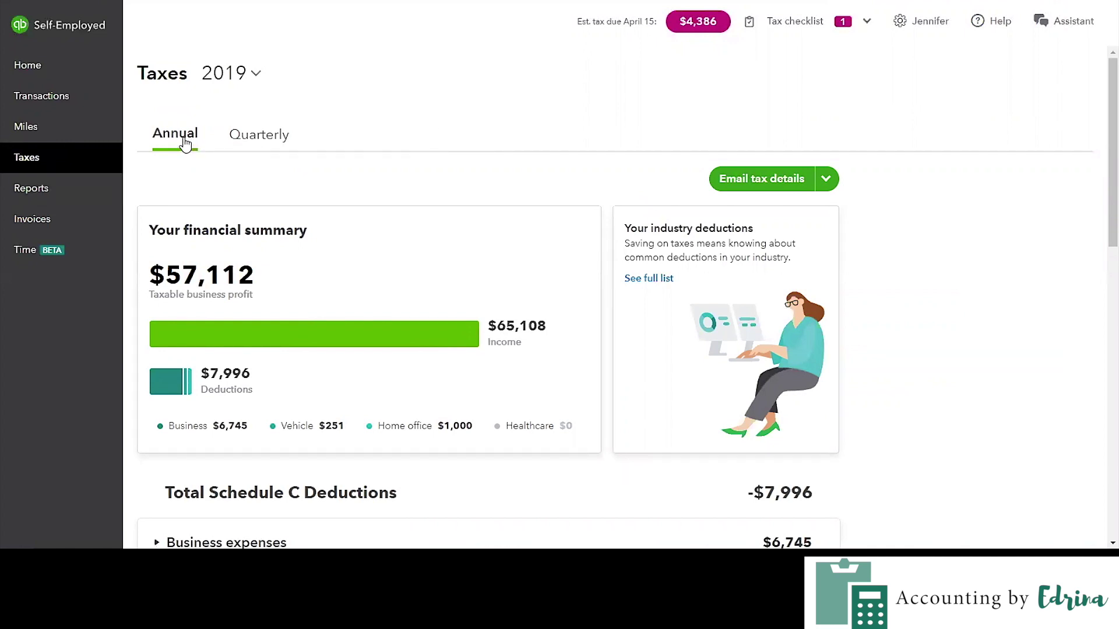
{"action": "left_click", "coordinate": [269, 137]}
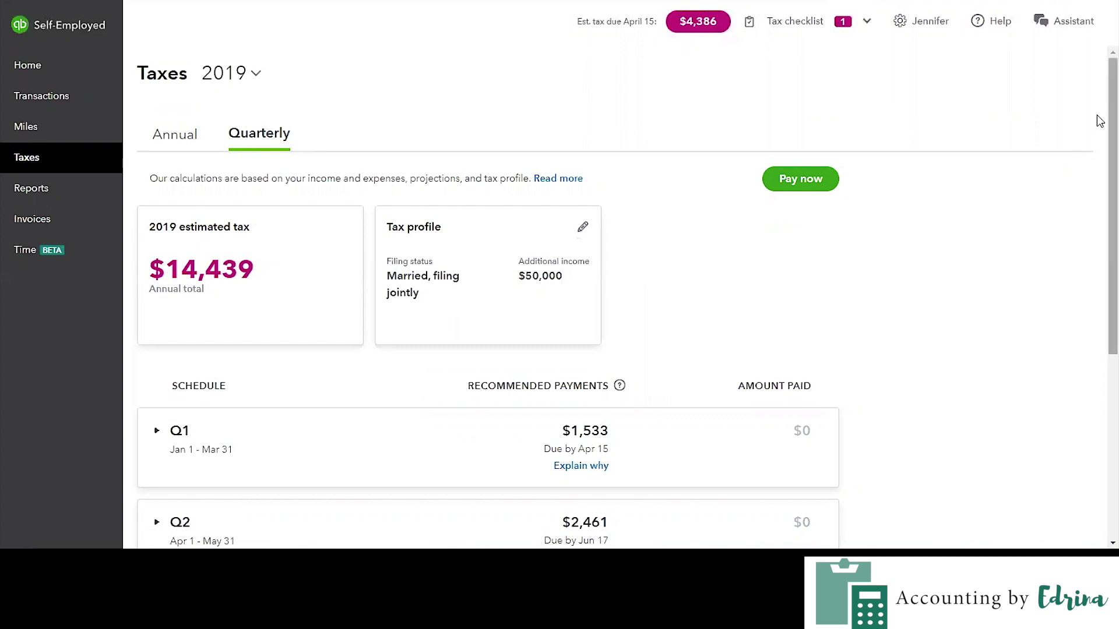
{"action": "left_click_drag", "start_coordinate": [1111, 120], "coordinate": [1111, 261]}
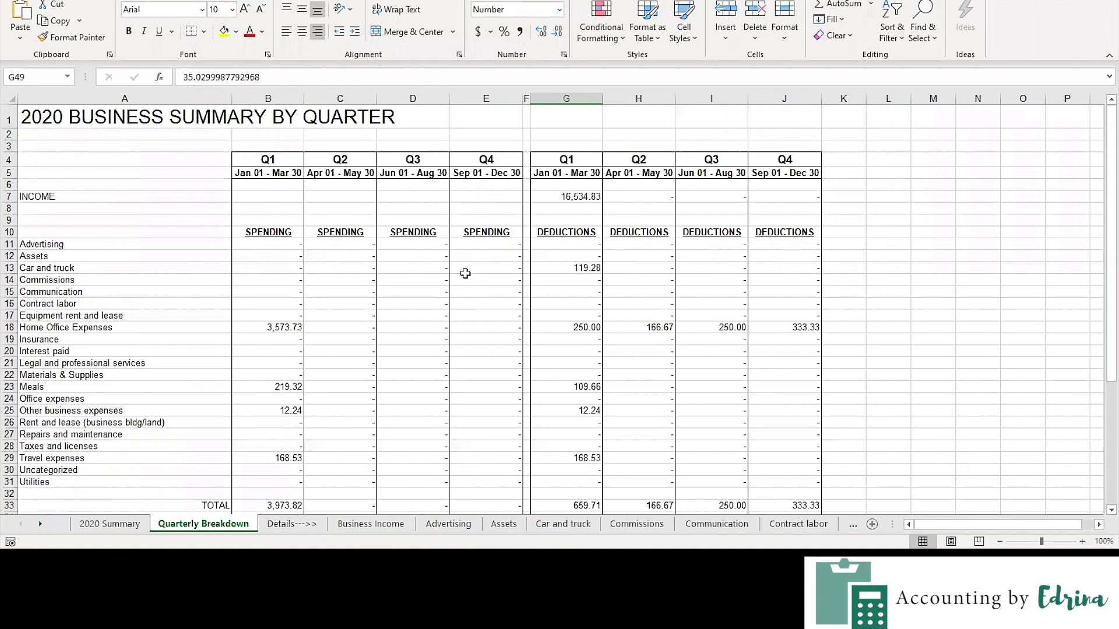
{"action": "scroll", "coordinate": [465, 273], "scroll_direction": "down", "scroll_amount": 5}
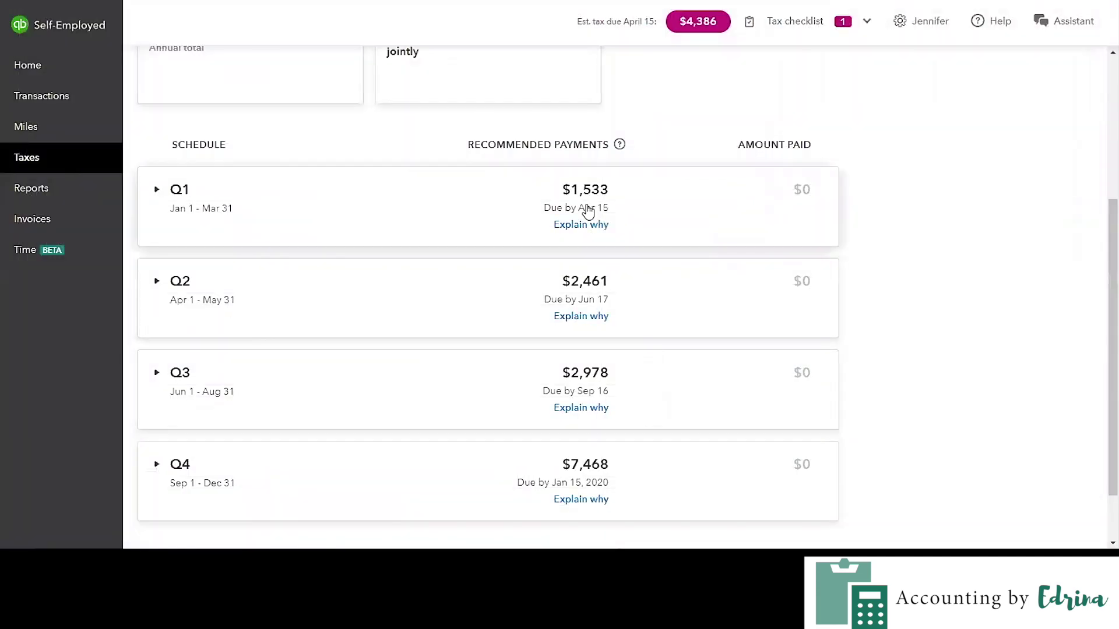
Expand the Q1 schedule of the 2019 quarterly taxes and review its profit, deductions and payments.
{"action": "left_click", "coordinate": [159, 191]}
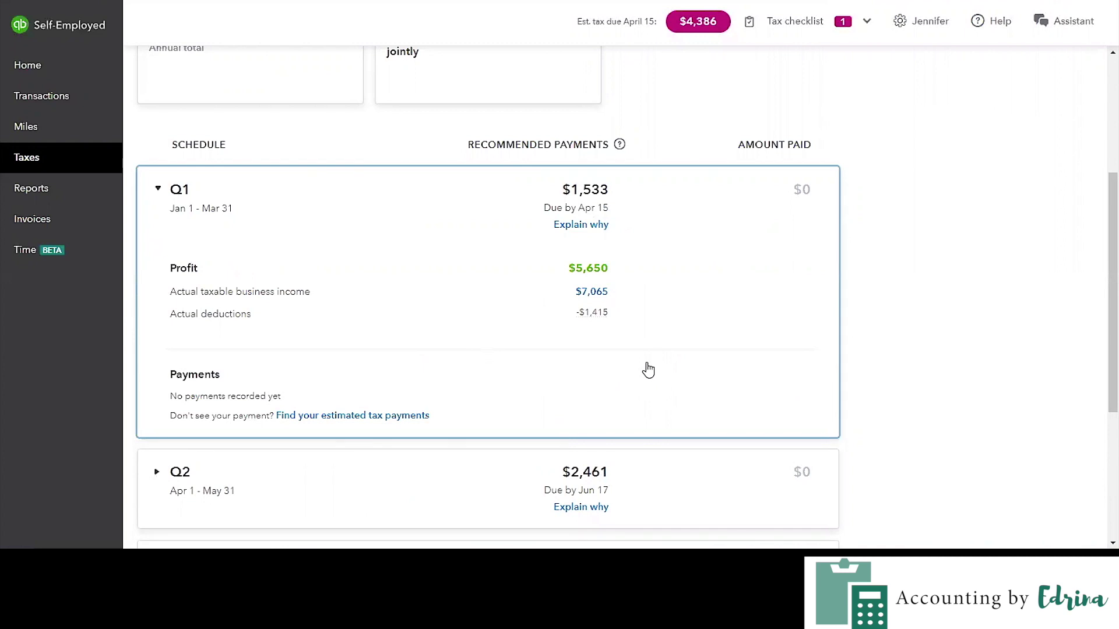
{"action": "scroll", "coordinate": [885, 283], "scroll_direction": "down", "scroll_amount": 5}
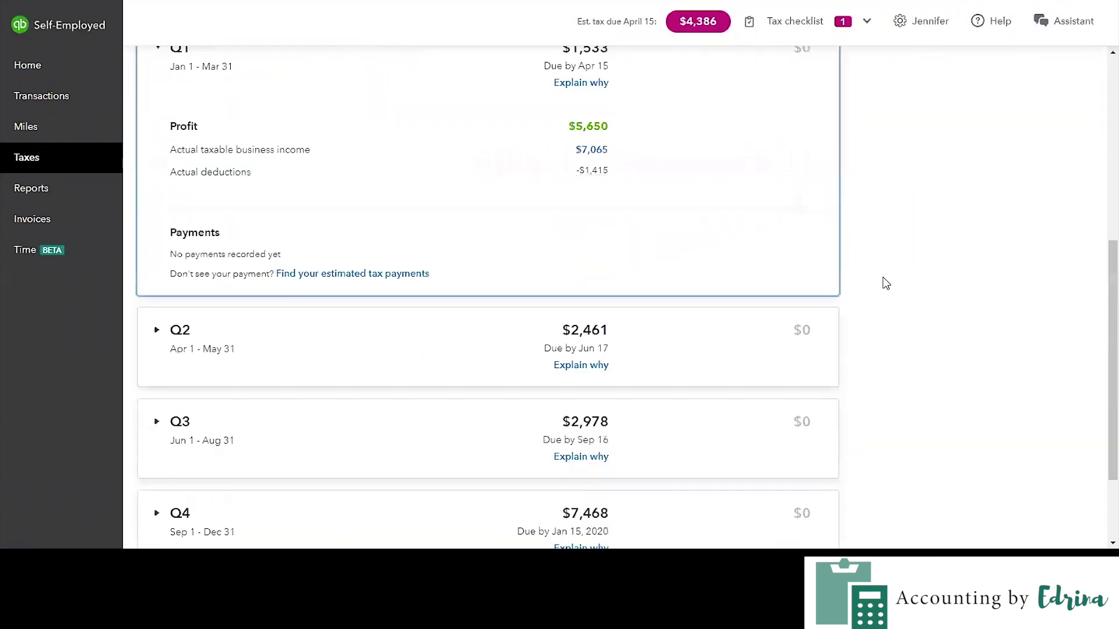
{"action": "scroll", "coordinate": [885, 283], "scroll_direction": "up", "scroll_amount": 3}
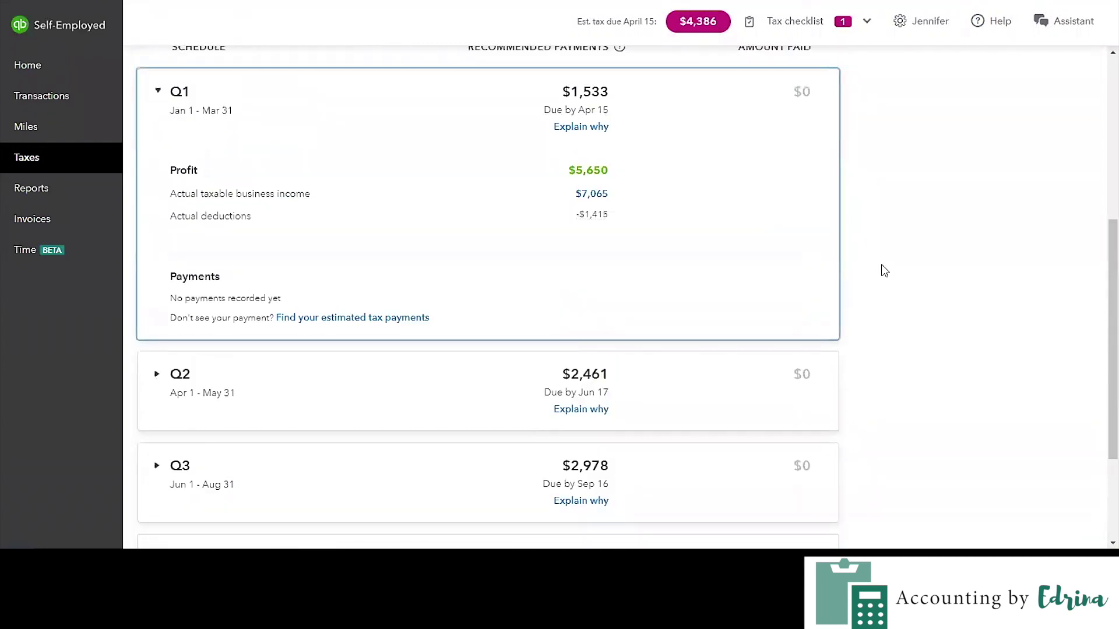
Open the 2019 tax info summary from the tax checklist and review its deductions and estimated tax payments.
{"action": "left_click", "coordinate": [849, 32]}
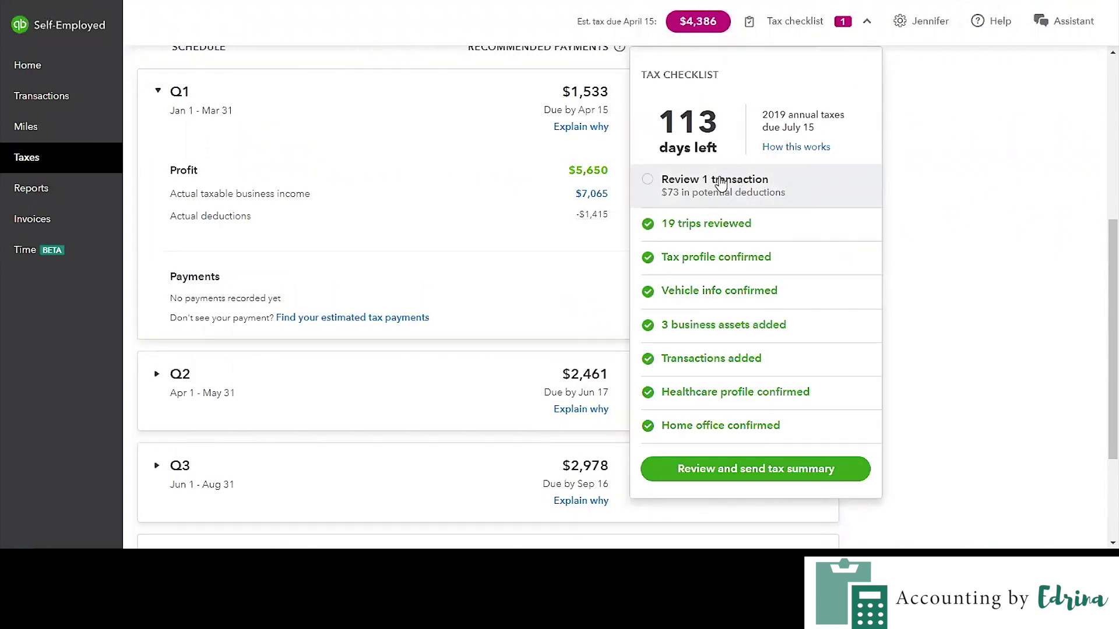
{"action": "left_click", "coordinate": [769, 466]}
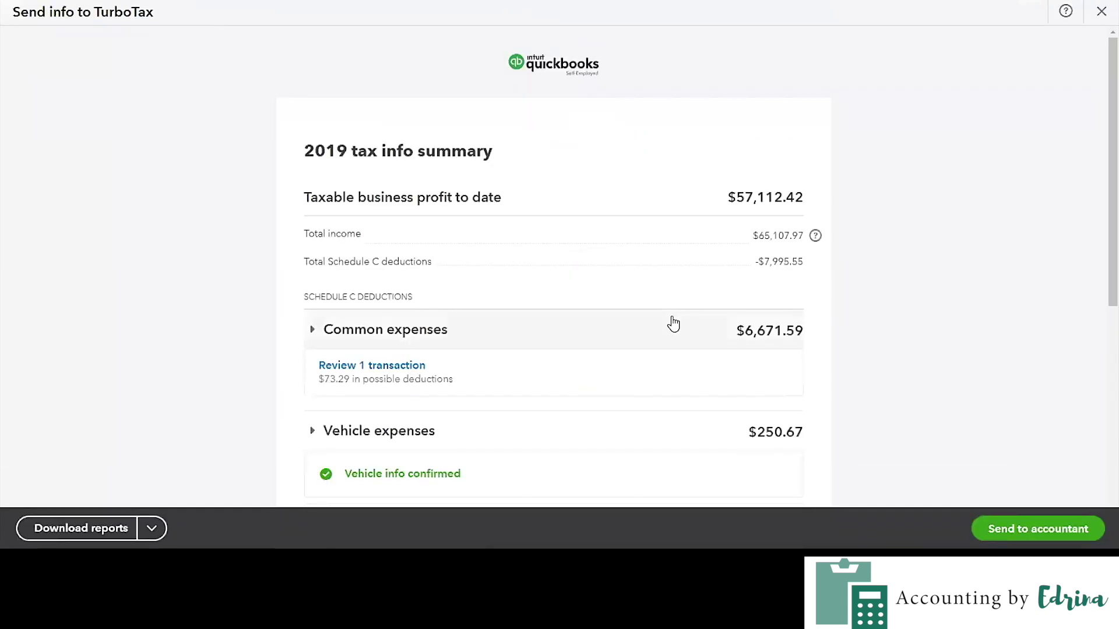
{"action": "scroll", "coordinate": [671, 321], "scroll_direction": "down", "scroll_amount": 3}
{"action": "scroll", "coordinate": [673, 322], "scroll_direction": "down", "scroll_amount": 3}
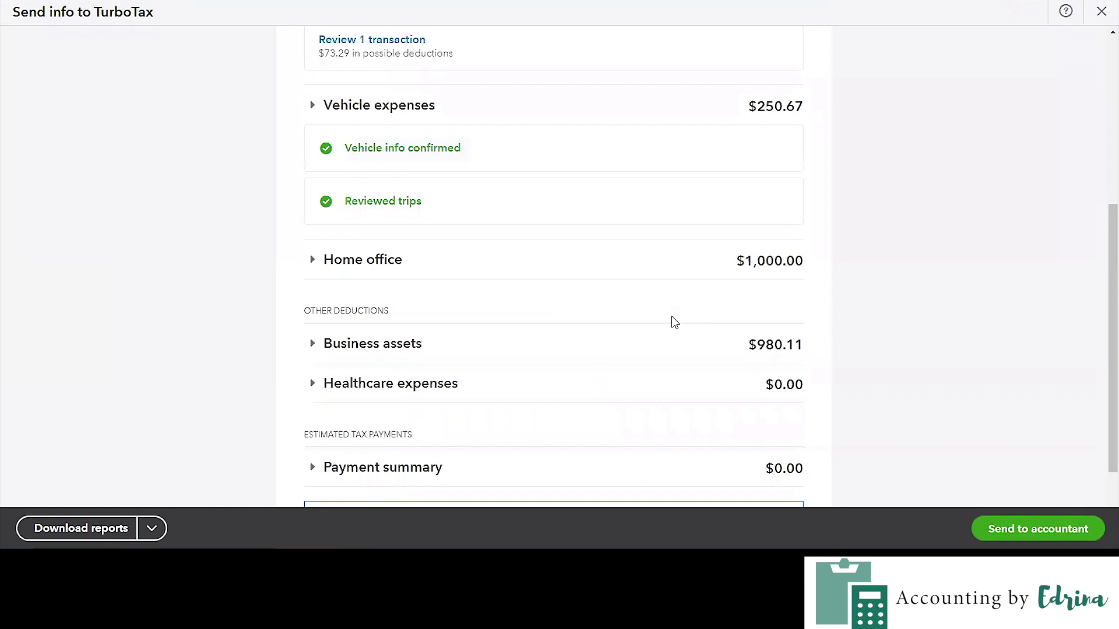
{"action": "scroll", "coordinate": [674, 323], "scroll_direction": "down", "scroll_amount": 2}
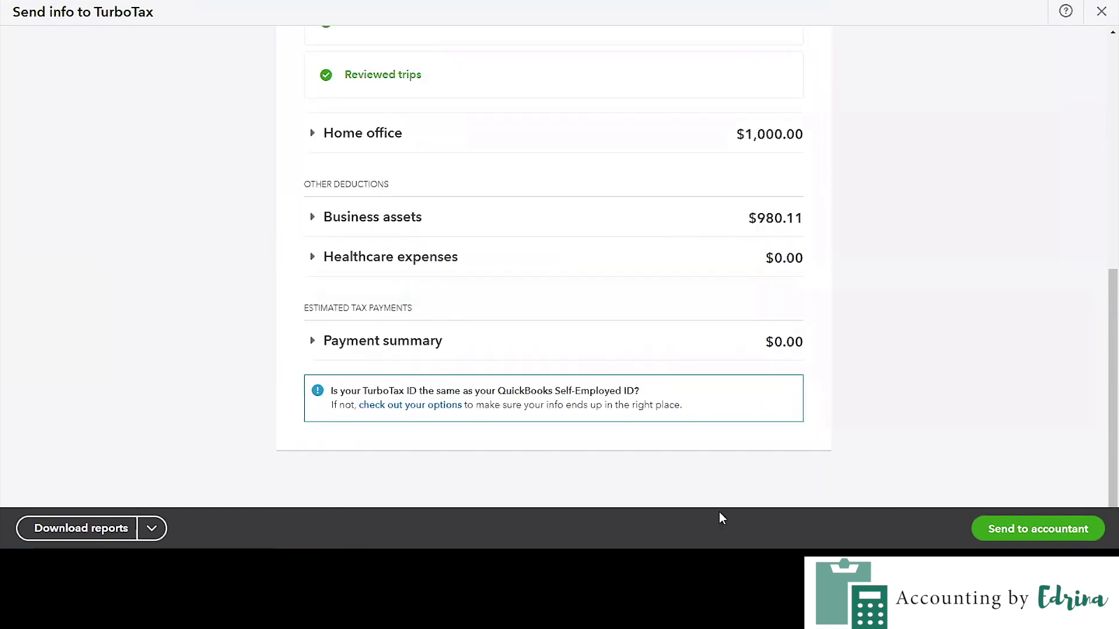
Open the unreviewed transaction under common expenses in the tax summary and categorize the Joanna Stores purchase as Office Expenses.
{"action": "scroll", "coordinate": [884, 345], "scroll_direction": "up", "scroll_amount": 5}
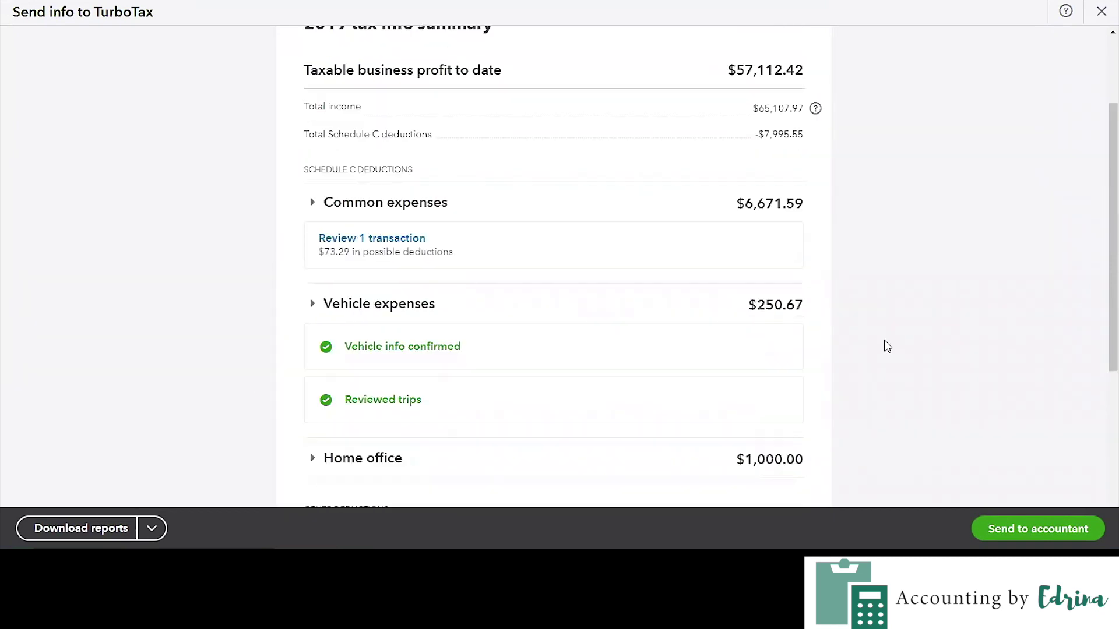
{"action": "left_click", "coordinate": [390, 246]}
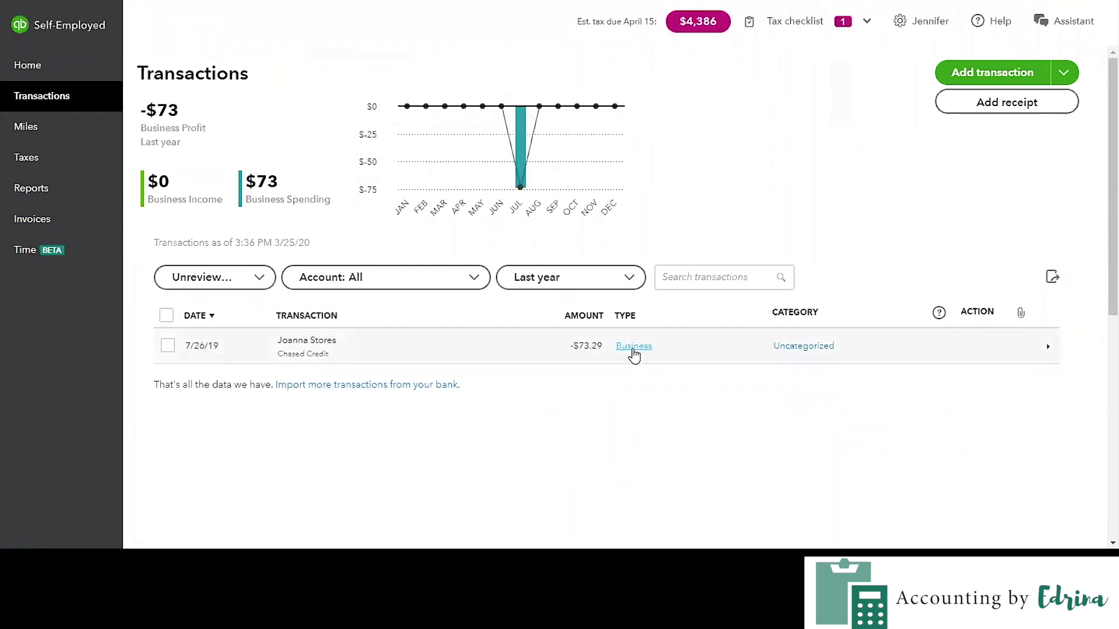
{"action": "left_click", "coordinate": [804, 346]}
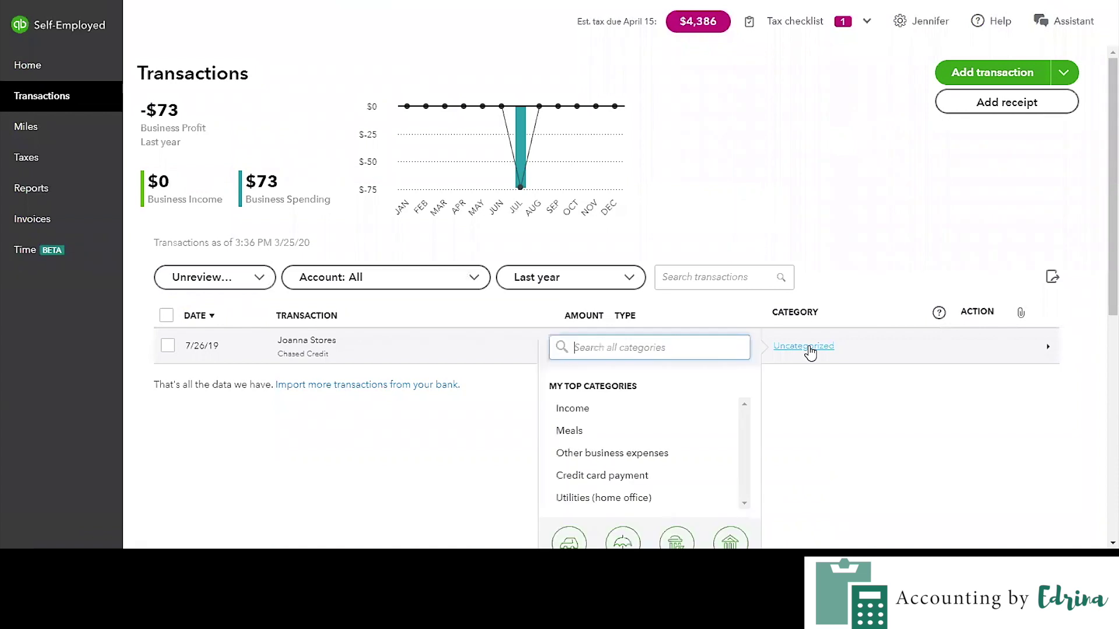
{"action": "type", "text": "off"}
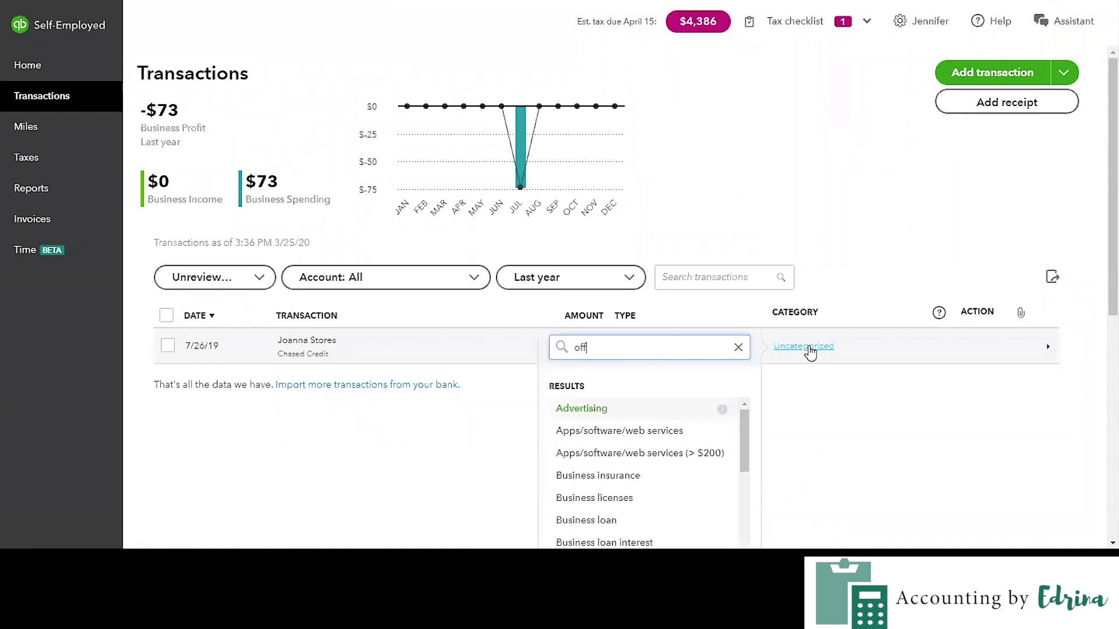
{"action": "left_click", "coordinate": [579, 410]}
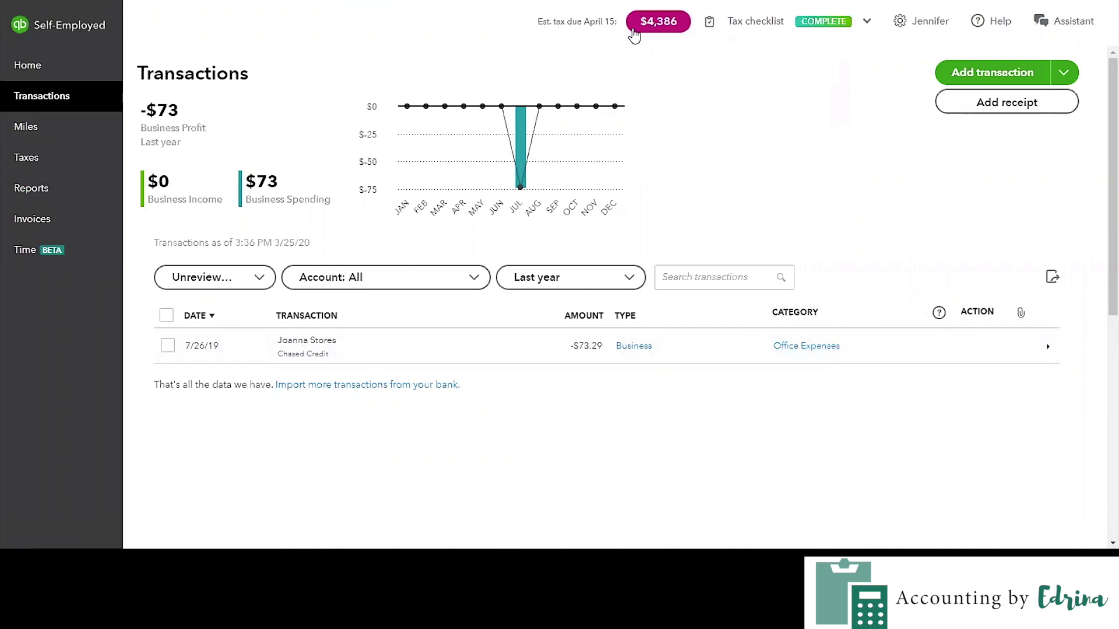
Start paying the estimated tax due April 15 and review the by-mail and online options and the 1040-ES voucher fields.
{"action": "left_click", "coordinate": [681, 26]}
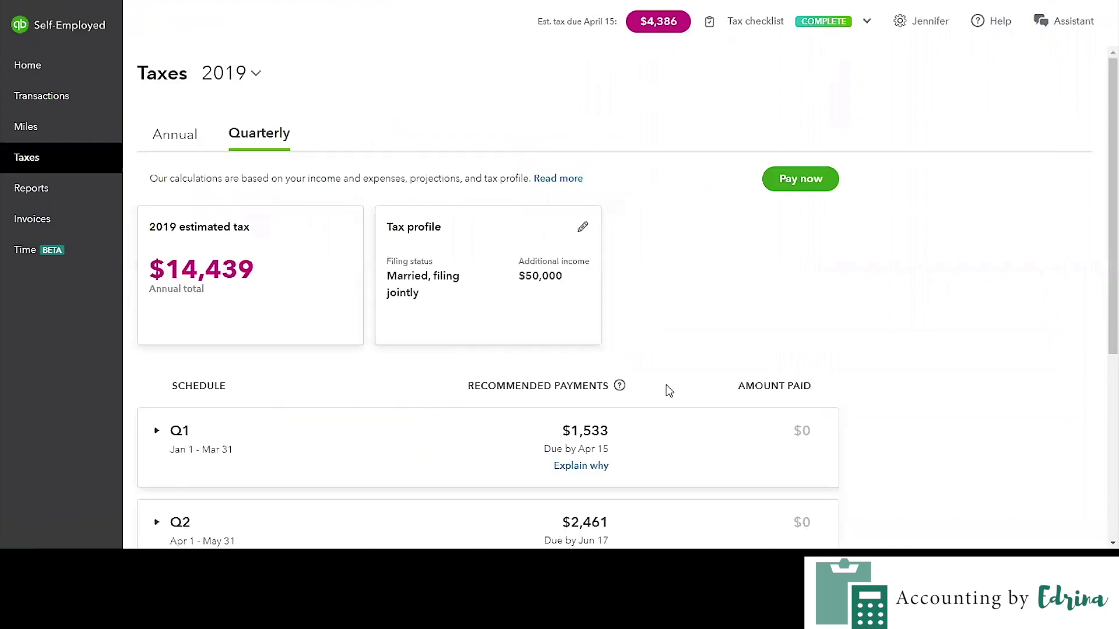
{"action": "left_click", "coordinate": [814, 188]}
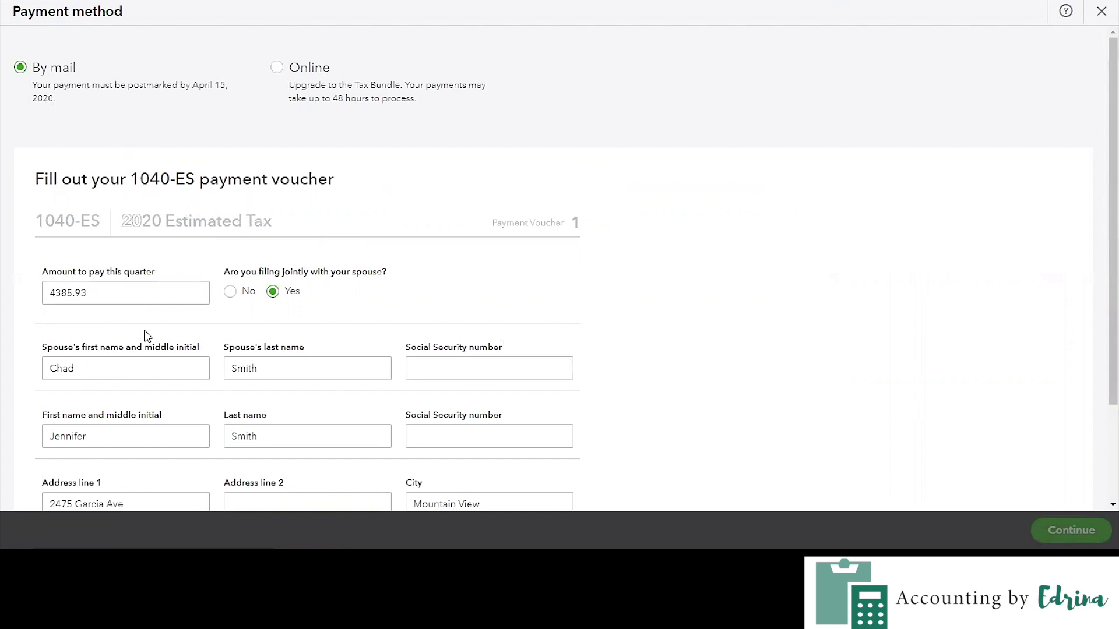
{"action": "scroll", "coordinate": [107, 293], "scroll_direction": "down", "scroll_amount": 3}
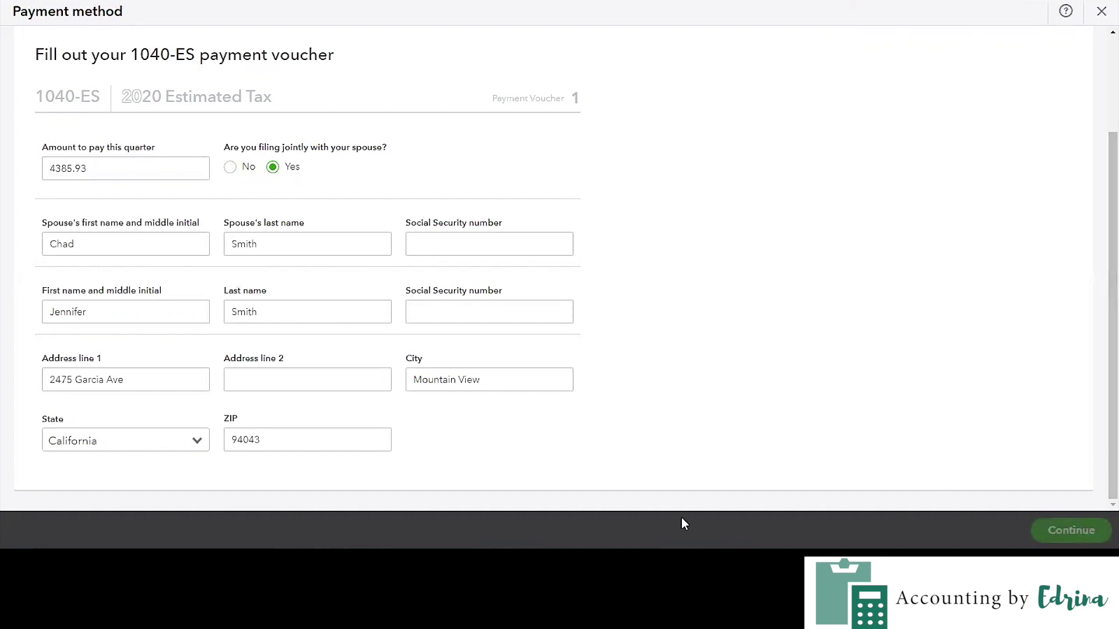
{"action": "scroll", "coordinate": [604, 449], "scroll_direction": "up", "scroll_amount": 3}
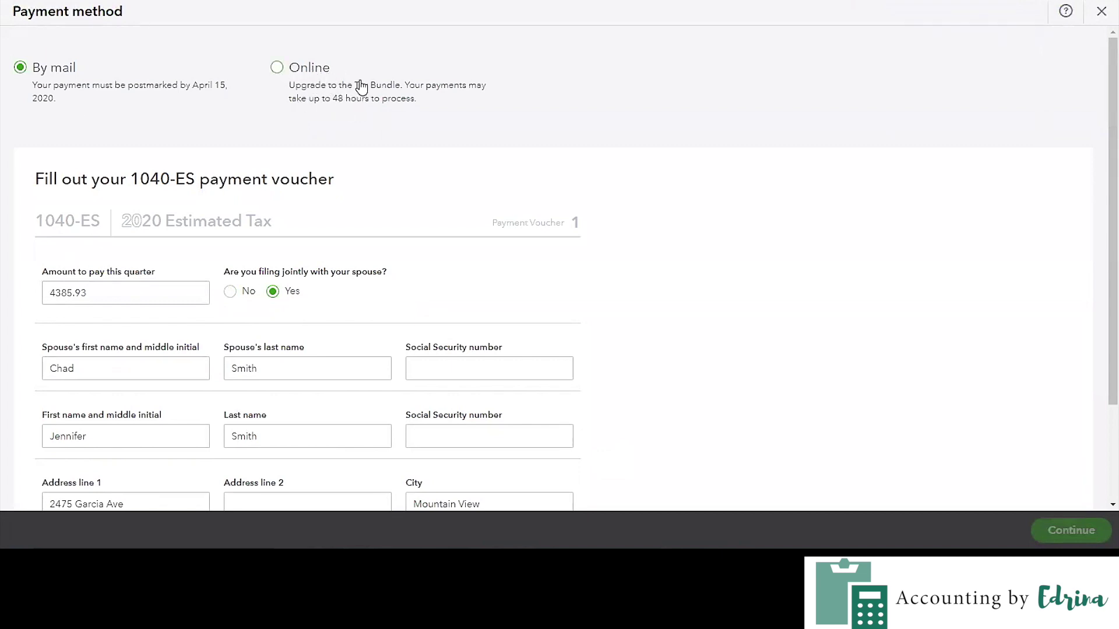
Check the amount to pay this quarter on the 1040-ES voucher and close the payment form without continuing.
{"action": "scroll", "coordinate": [303, 202], "scroll_direction": "down", "scroll_amount": 2}
{"action": "left_click_drag", "start_coordinate": [87, 169], "coordinate": [49, 172]}
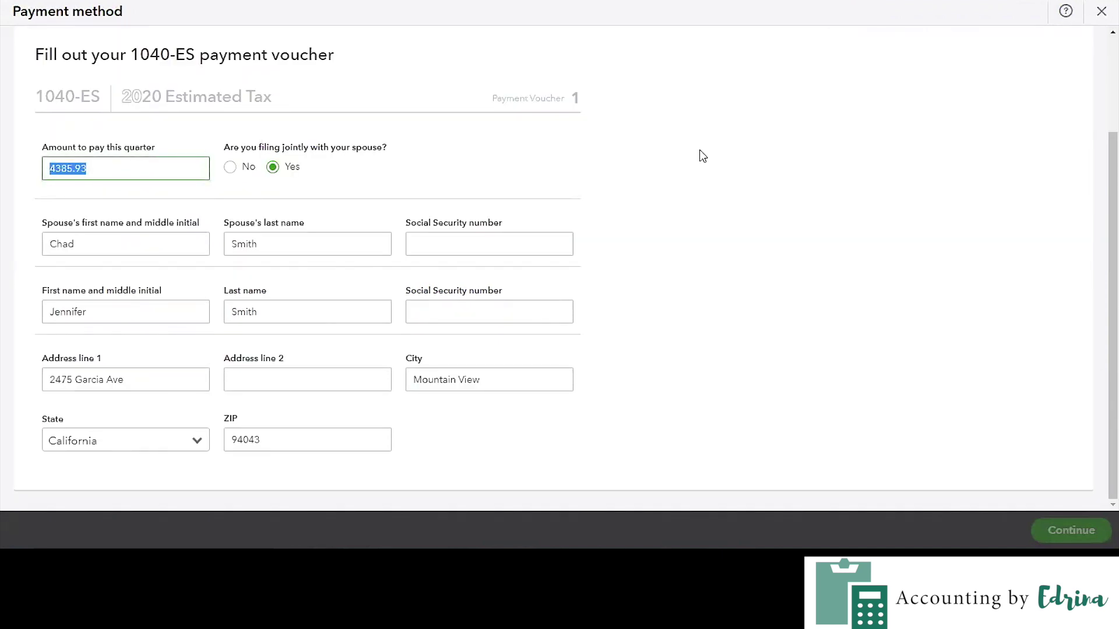
{"action": "left_click", "coordinate": [730, 159]}
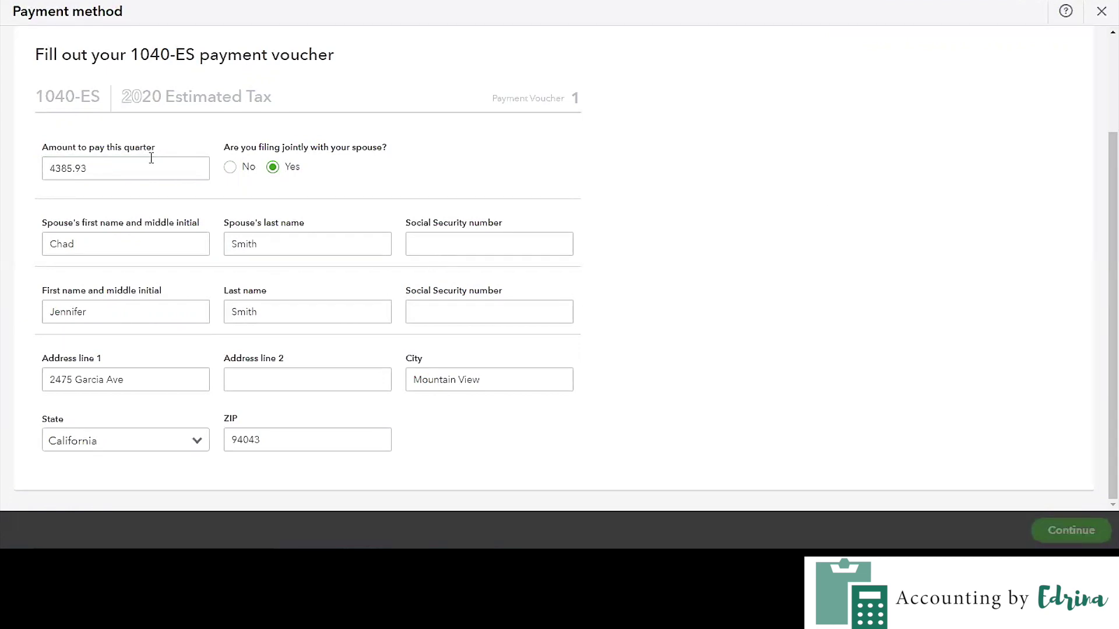
{"action": "left_click_drag", "start_coordinate": [88, 168], "coordinate": [52, 169]}
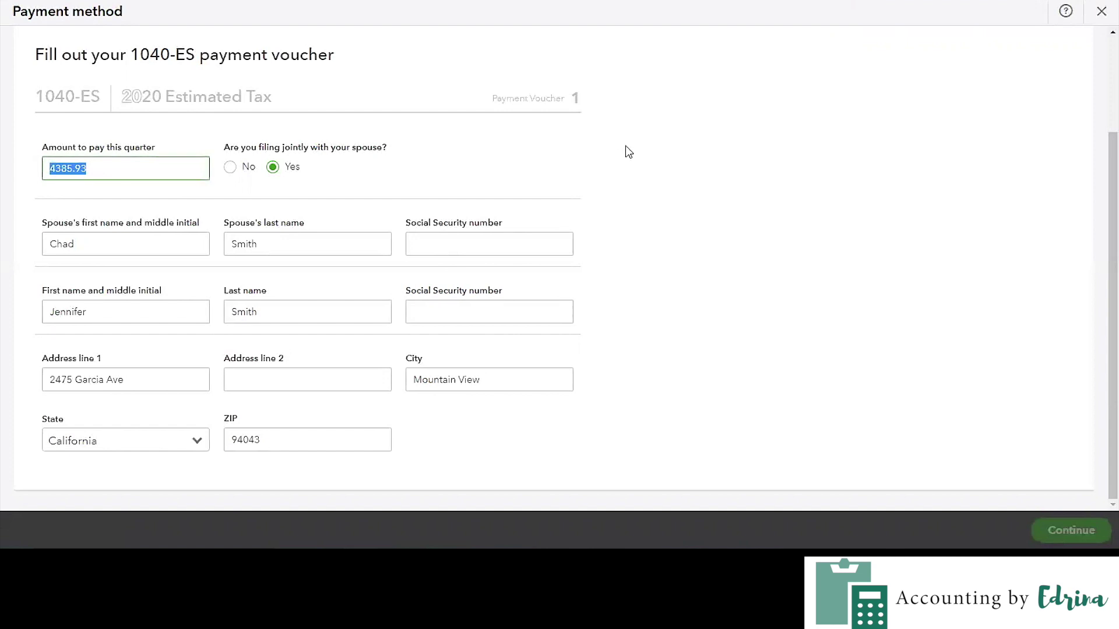
{"action": "left_click", "coordinate": [1101, 11]}
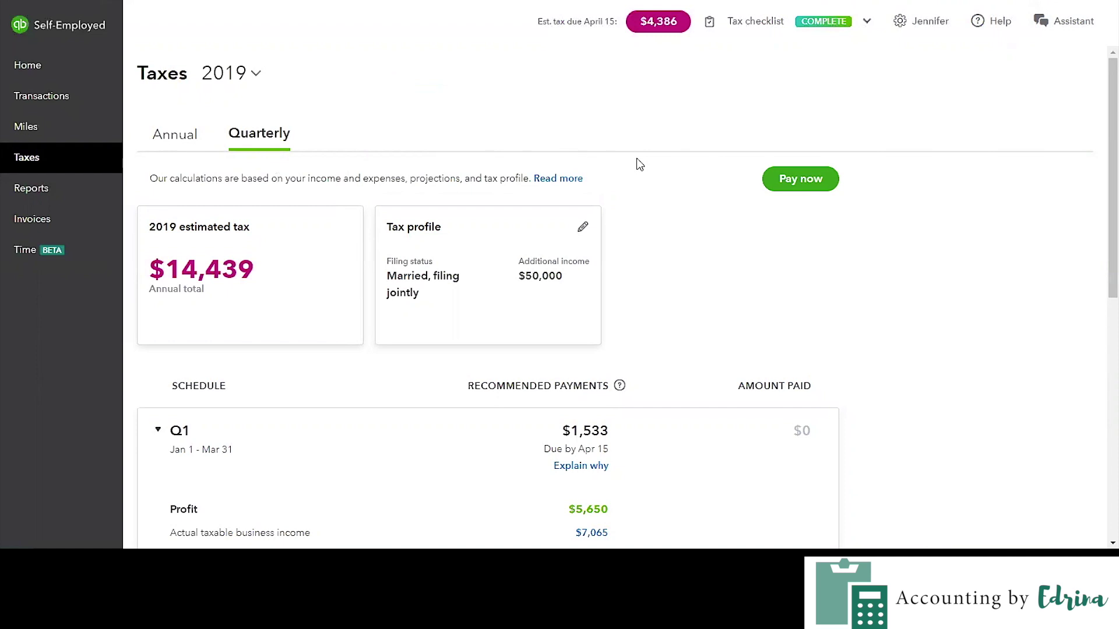
Look up potential estimated tax payments for Q1 2019, close the payment history and return to the home dashboard.
{"action": "left_click", "coordinate": [67, 97]}
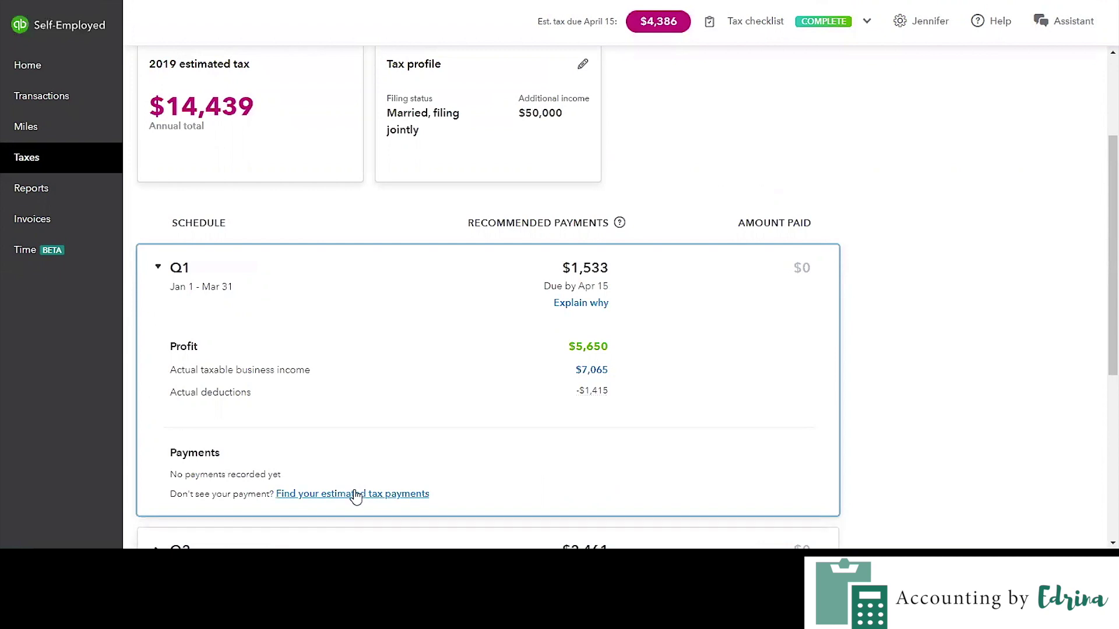
{"action": "left_click", "coordinate": [153, 272]}
{"action": "left_click", "coordinate": [153, 272]}
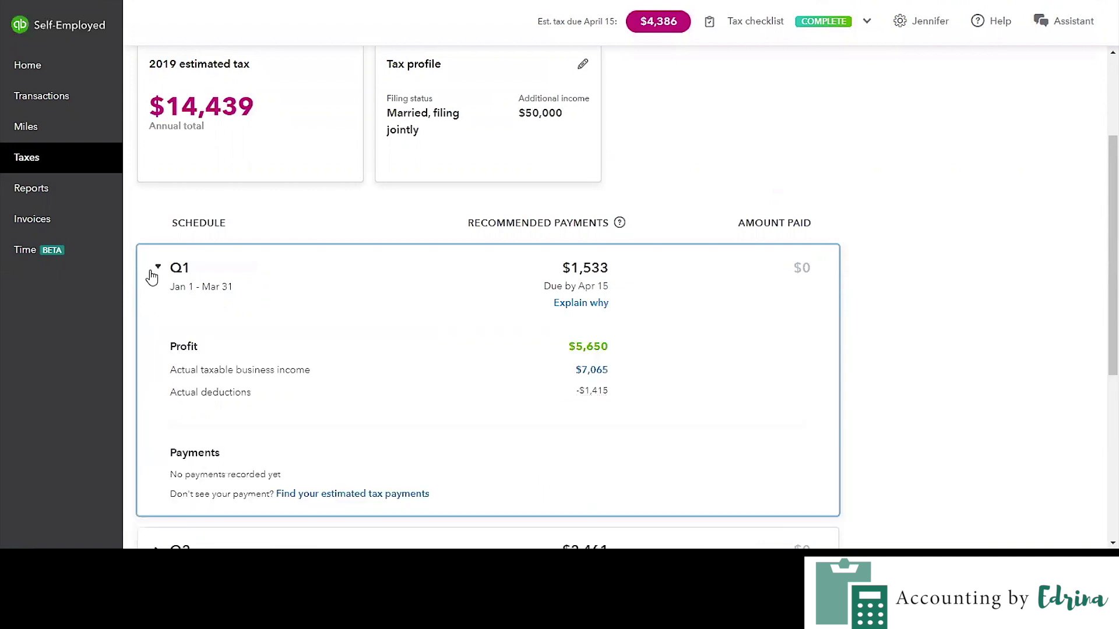
{"action": "left_click", "coordinate": [369, 494]}
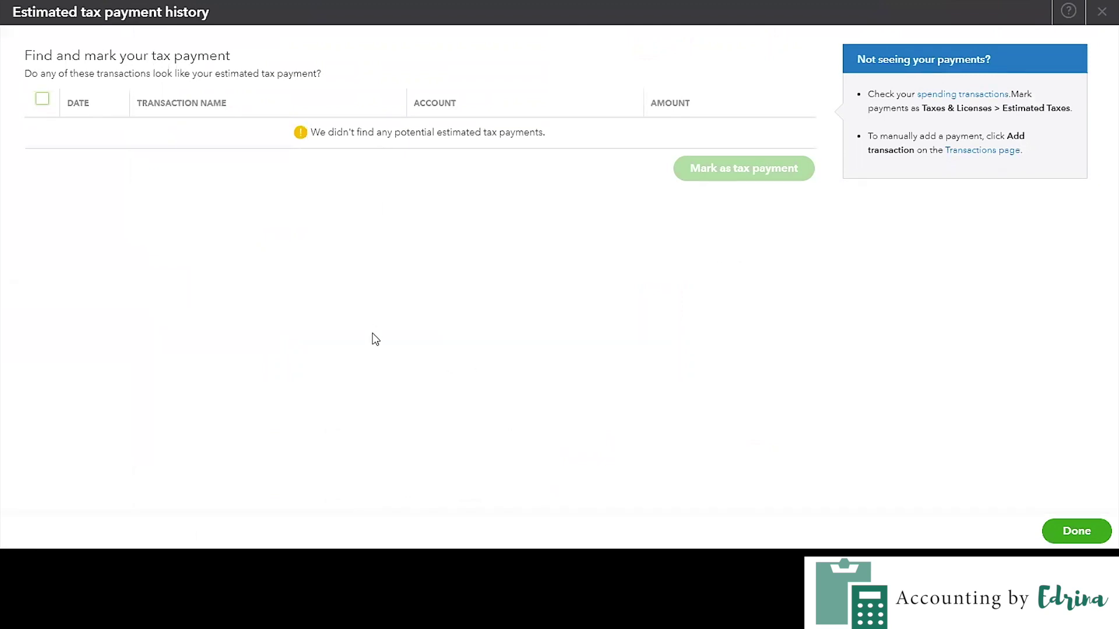
{"action": "left_click", "coordinate": [1077, 530]}
{"action": "scroll", "coordinate": [175, 256], "scroll_direction": "up", "scroll_amount": 3}
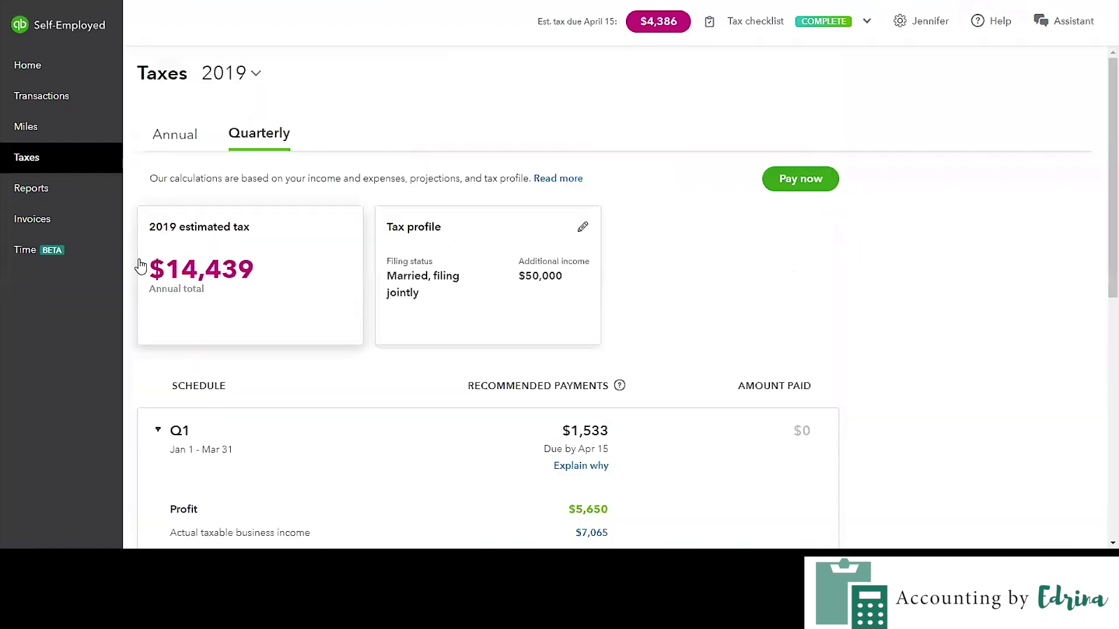
{"action": "left_click", "coordinate": [43, 71]}
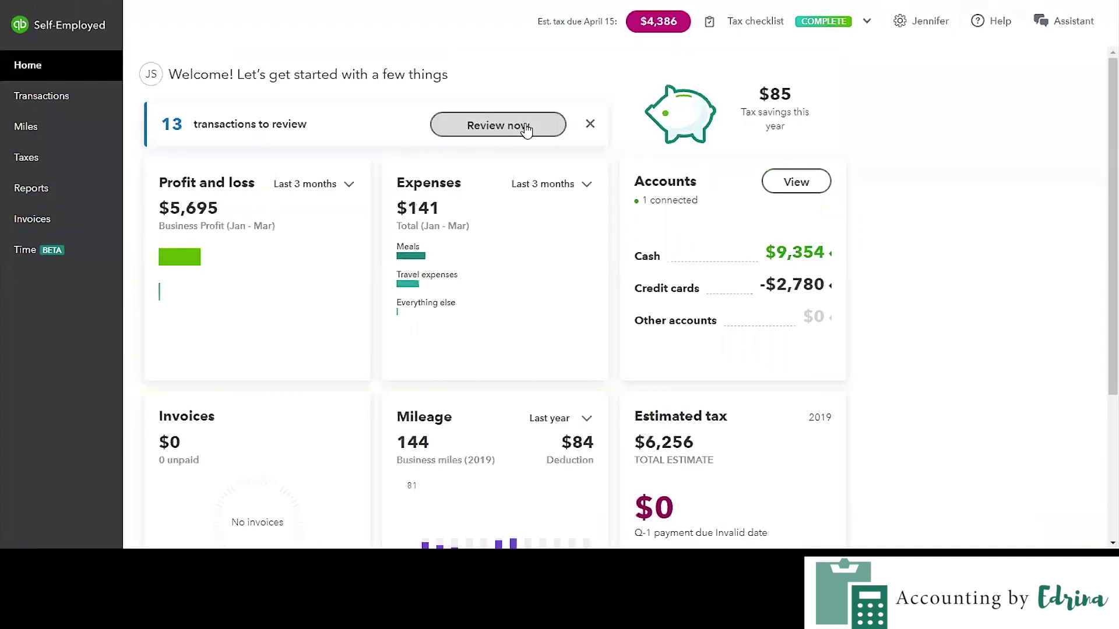